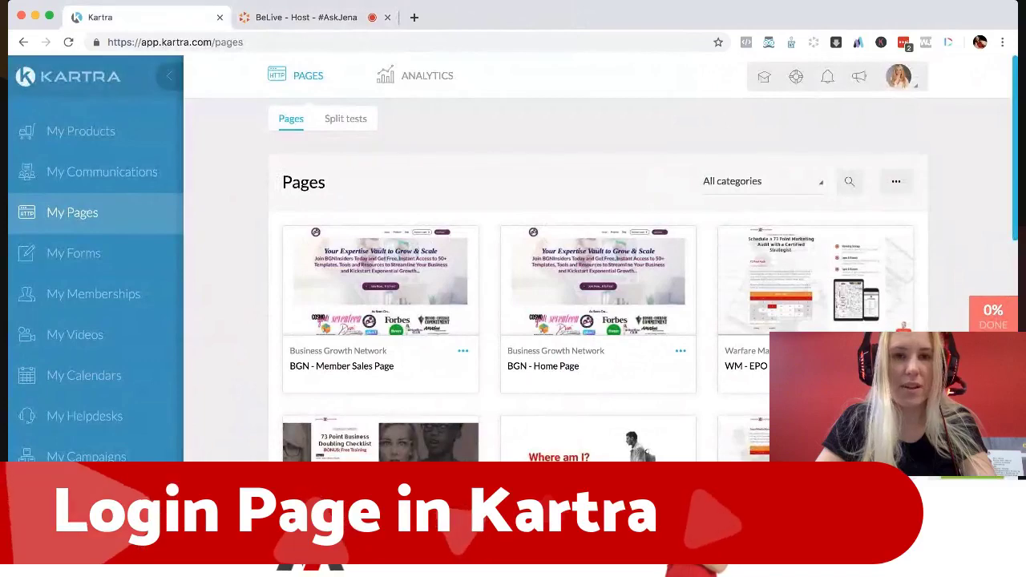
pyautogui.click(277, 17)
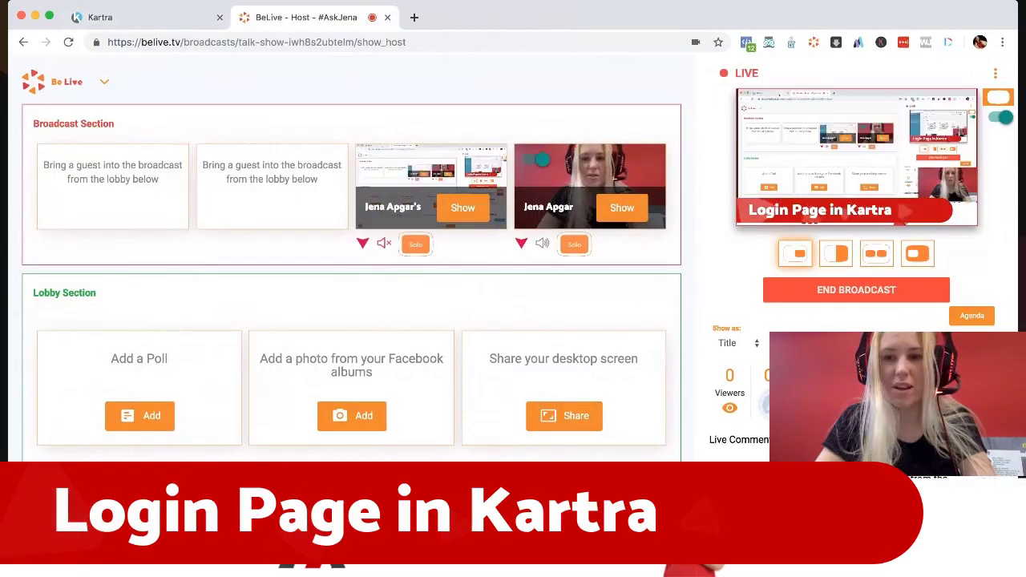
pyautogui.click(182, 17)
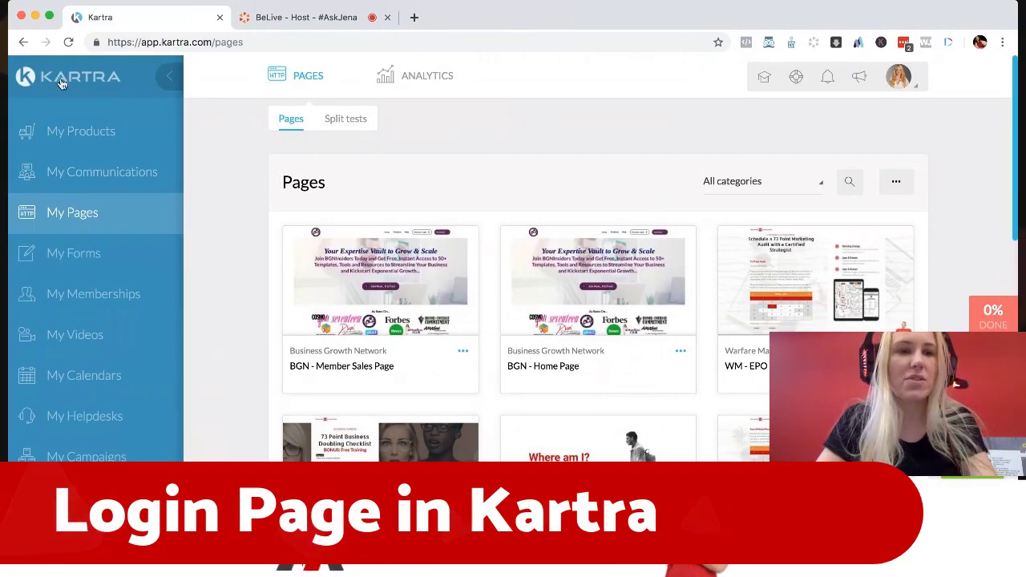
# Start a new page and show the Membership Login templates in the template picker
pyautogui.scroll(-3, 460, 213)
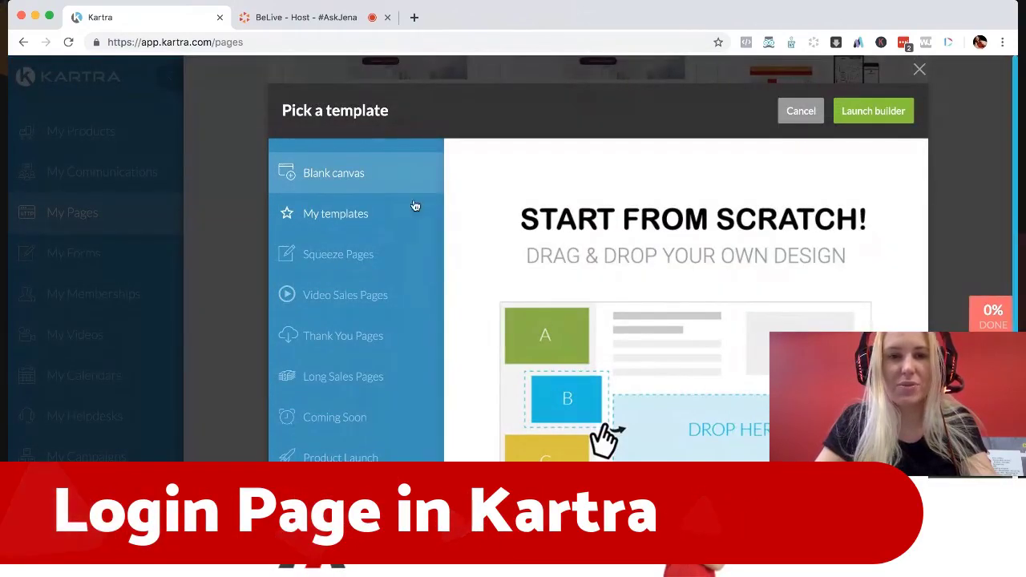
pyautogui.scroll(-5, 404, 254)
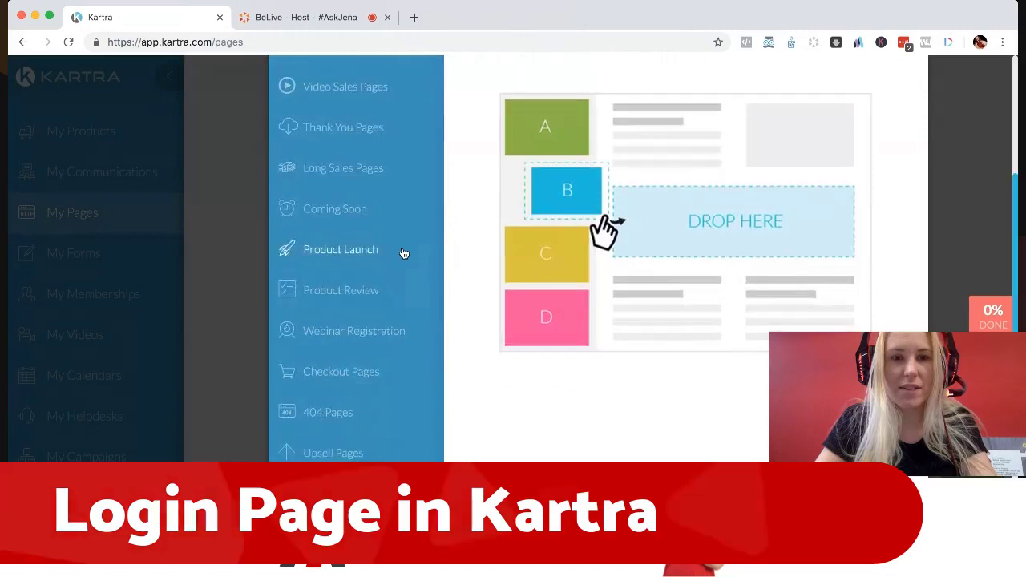
pyautogui.scroll(-2, 404, 253)
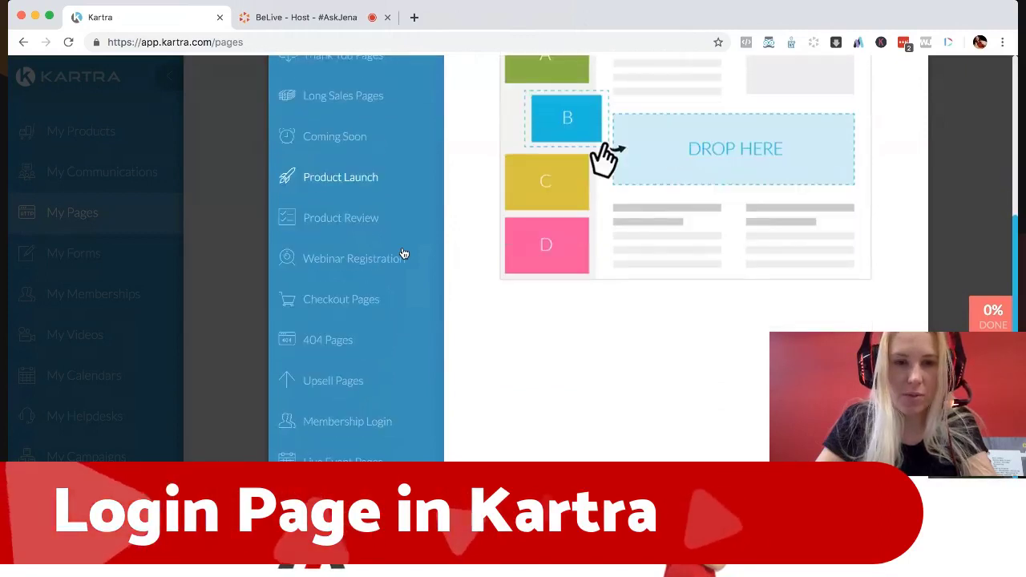
pyautogui.scroll(-3, 404, 253)
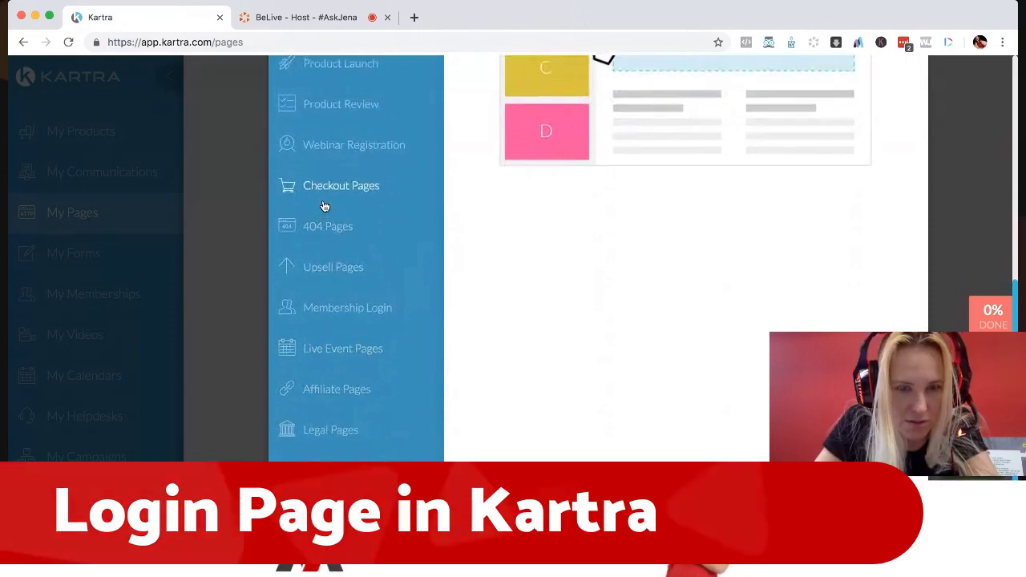
pyautogui.scroll(4, 324, 207)
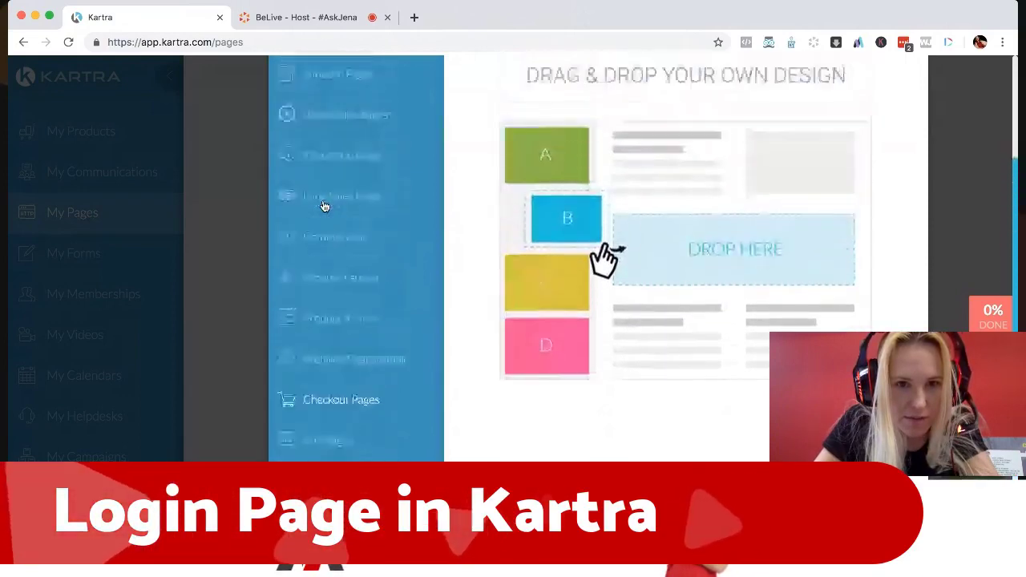
pyautogui.scroll(-6, 324, 207)
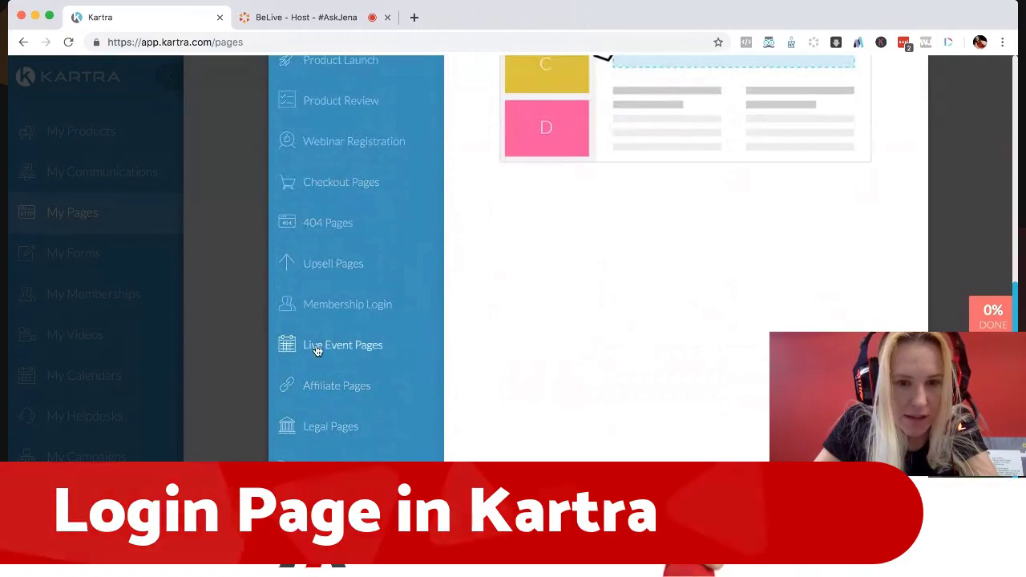
pyautogui.click(316, 305)
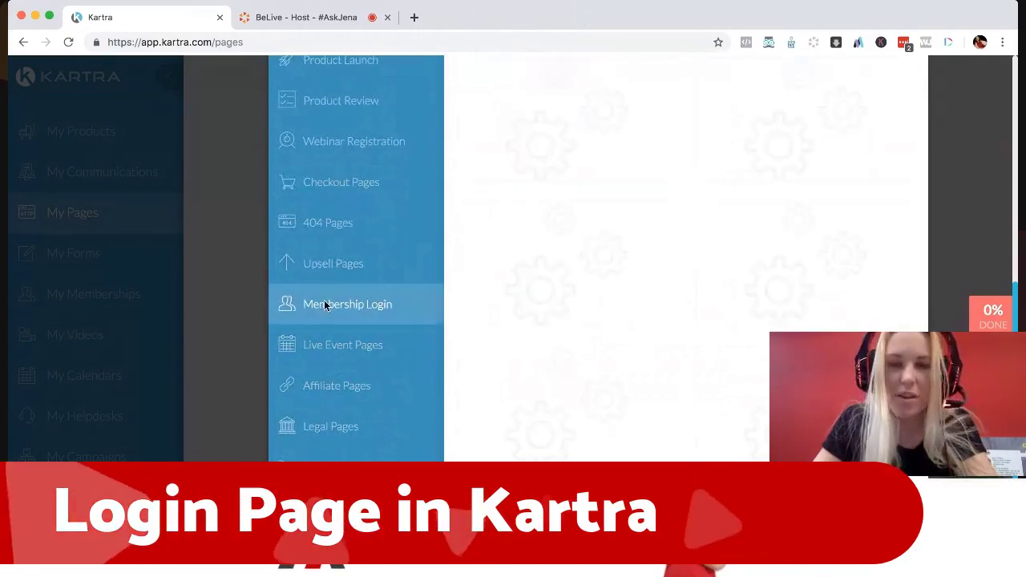
pyautogui.scroll(1, 503, 277)
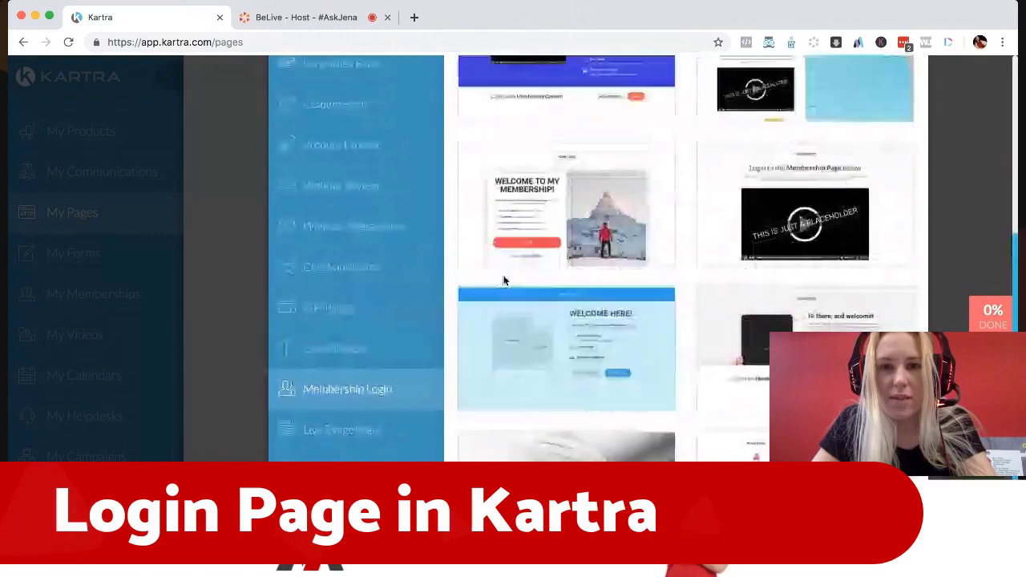
# Preview the "Welcome to my membership!" login template with the mountain photo, and close the preview
pyautogui.scroll(-5, 529, 208)
pyautogui.scroll(5, 529, 227)
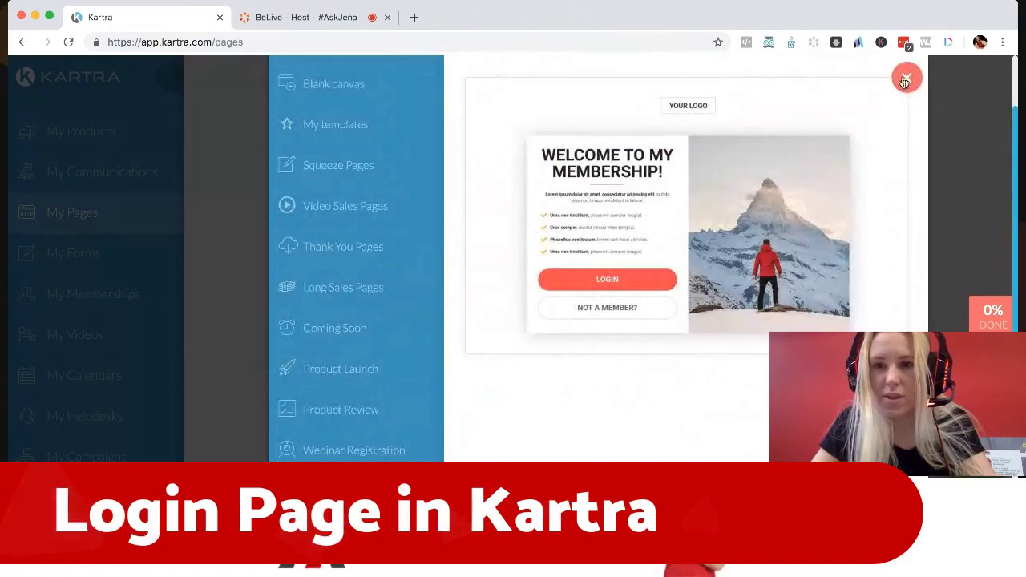
pyautogui.scroll(-4, 624, 279)
pyautogui.scroll(4, 628, 344)
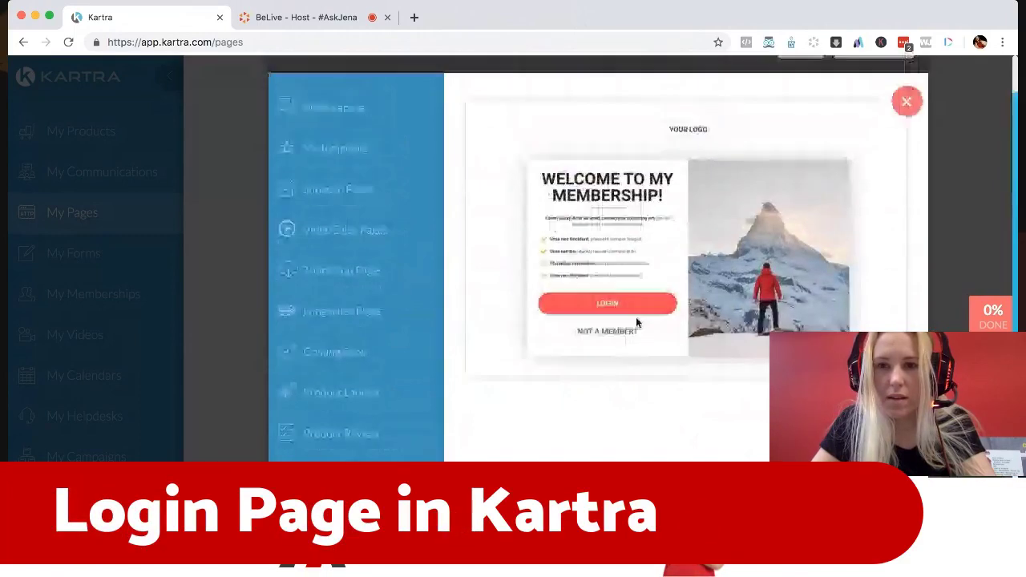
pyautogui.click(906, 101)
# Select the "Welcome to my membership!" template with the mountain photo and launch the builder with it
pyautogui.scroll(-4, 591, 307)
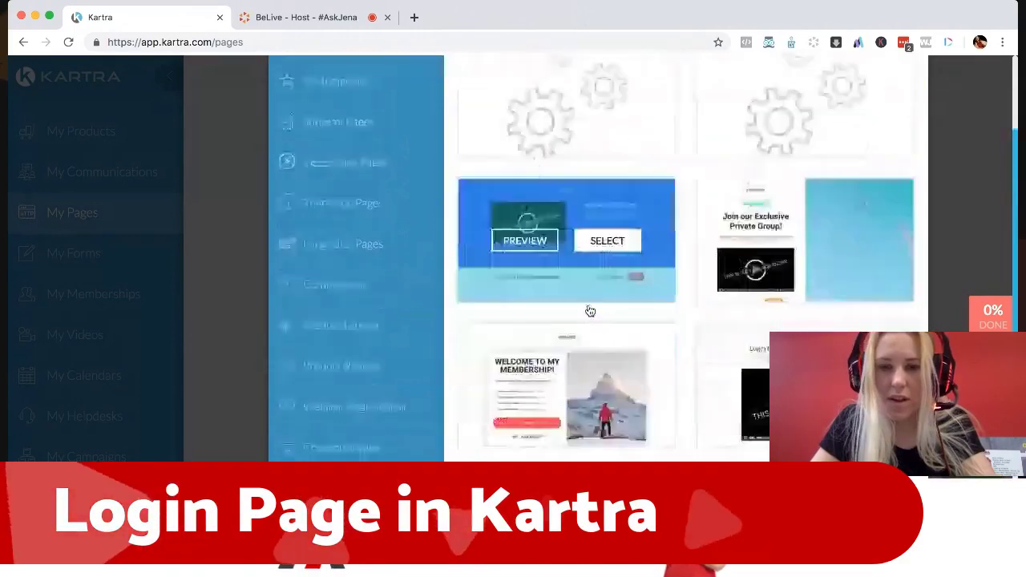
pyautogui.moveTo(559, 374)
pyautogui.click(607, 357)
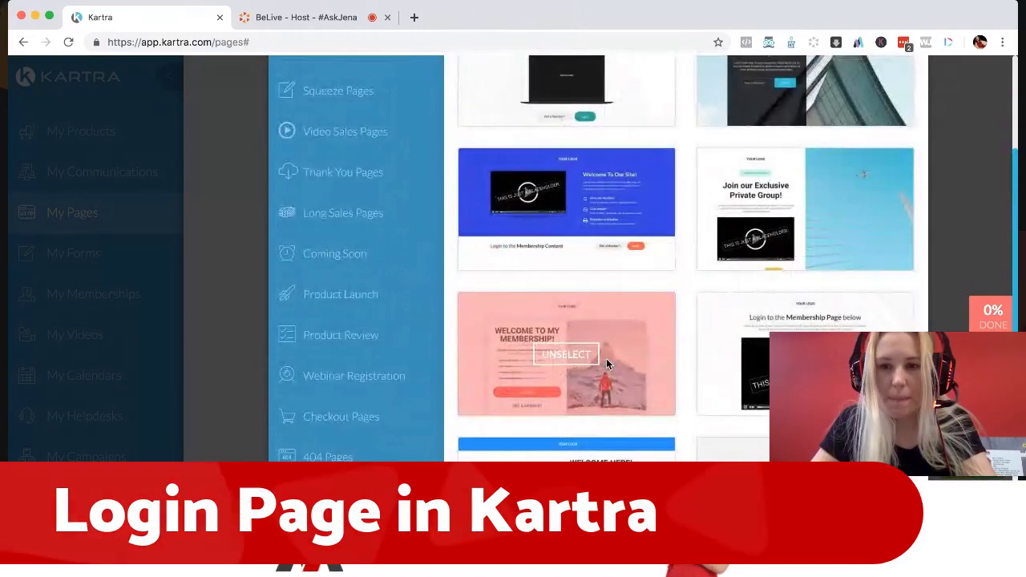
pyautogui.scroll(3, 734, 254)
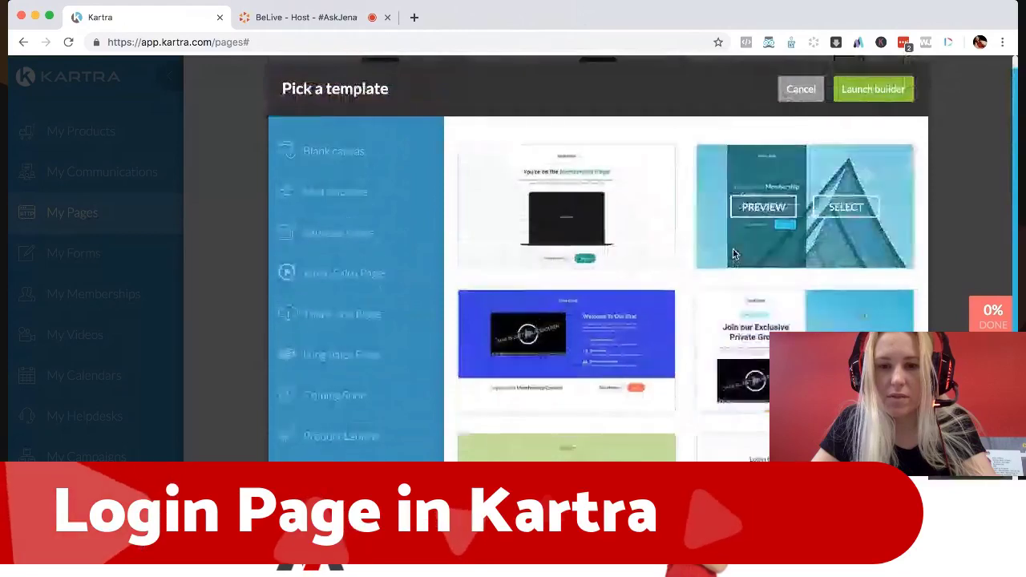
pyautogui.click(873, 89)
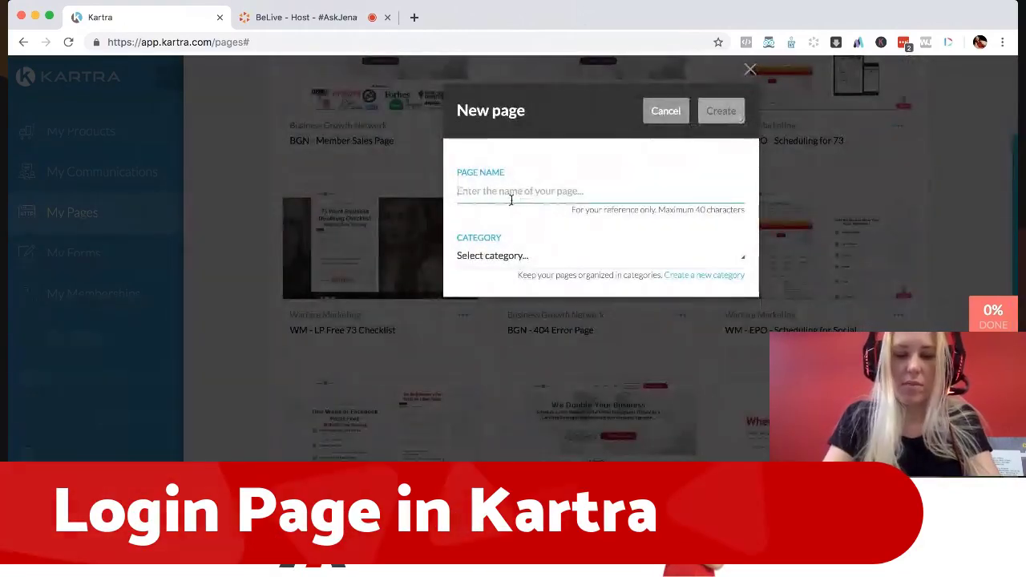
# Name the new page "BGN - Member Login", assign it to the Business Growth Network category and create it
pyautogui.write('BGN - Mem')
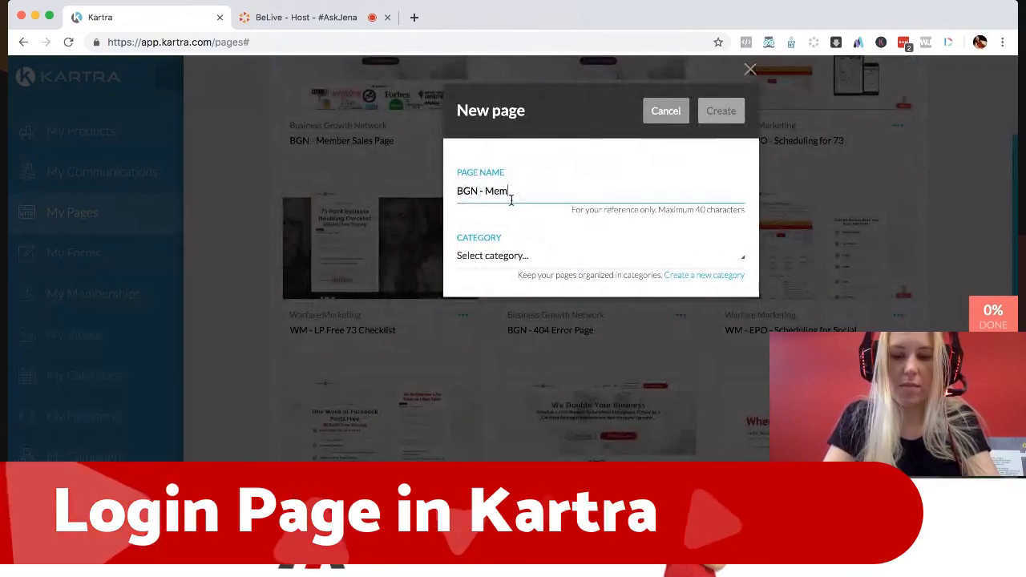
pyautogui.write('ber Login')
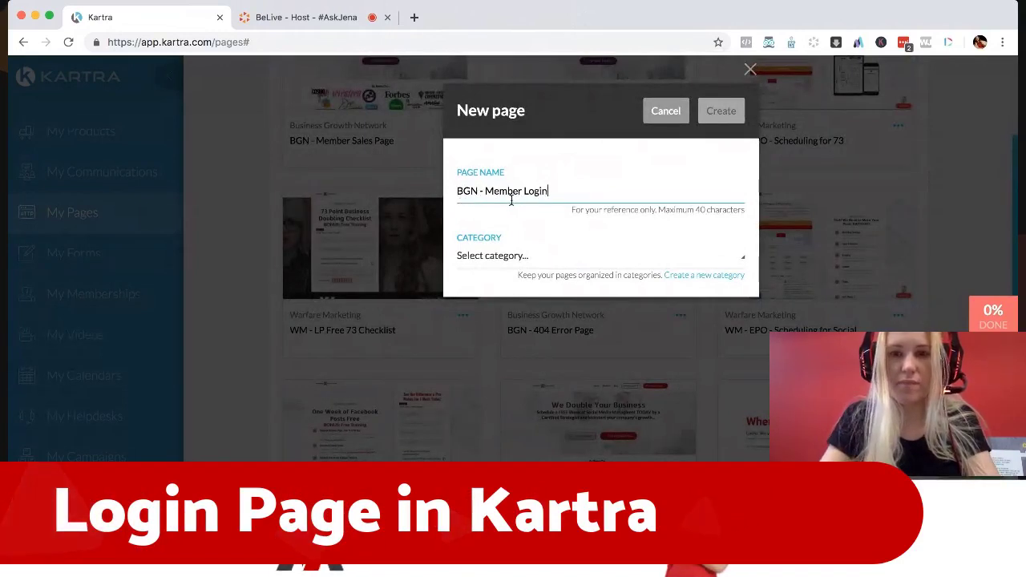
pyautogui.click(470, 257)
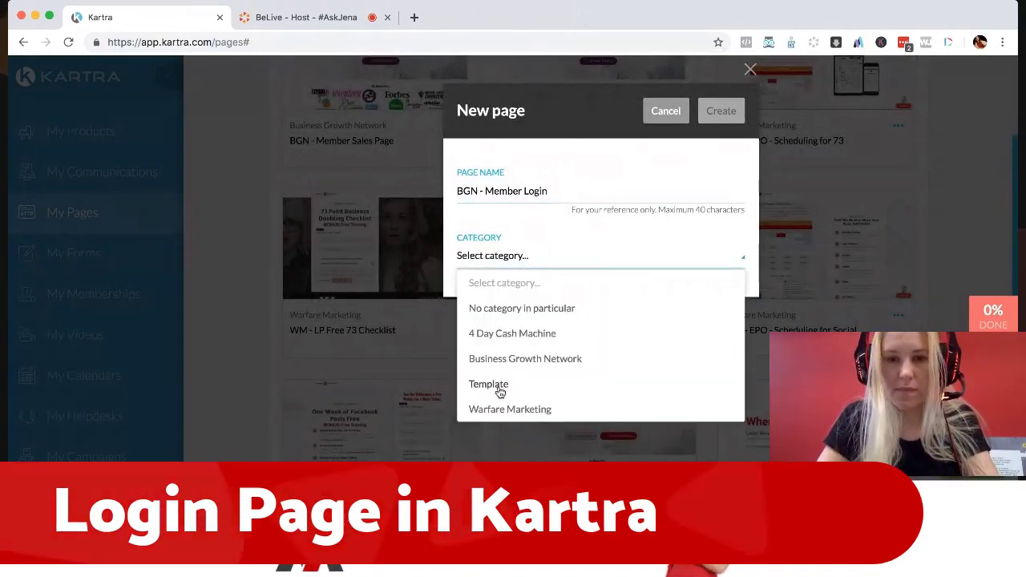
pyautogui.click(496, 359)
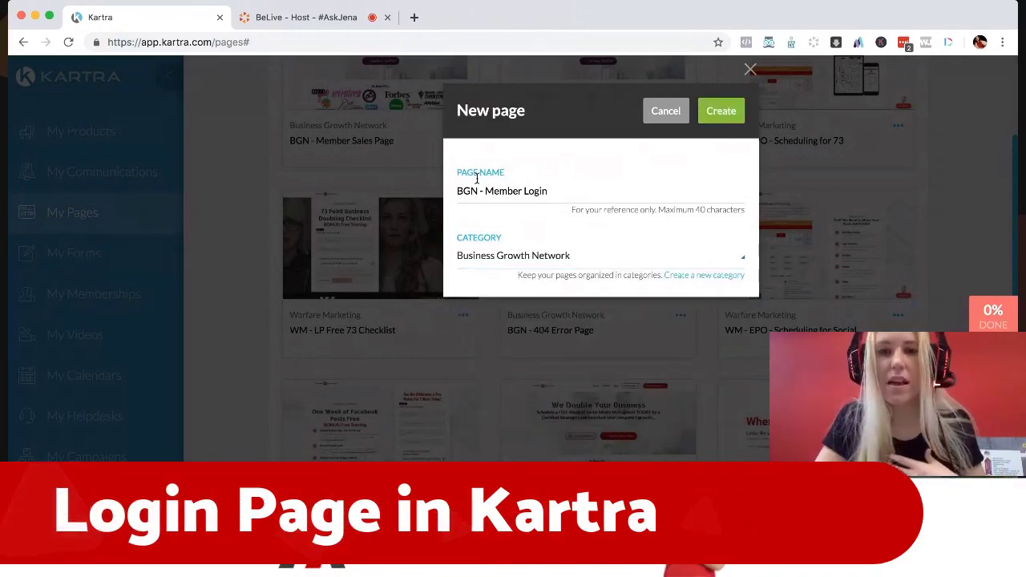
pyautogui.click(732, 115)
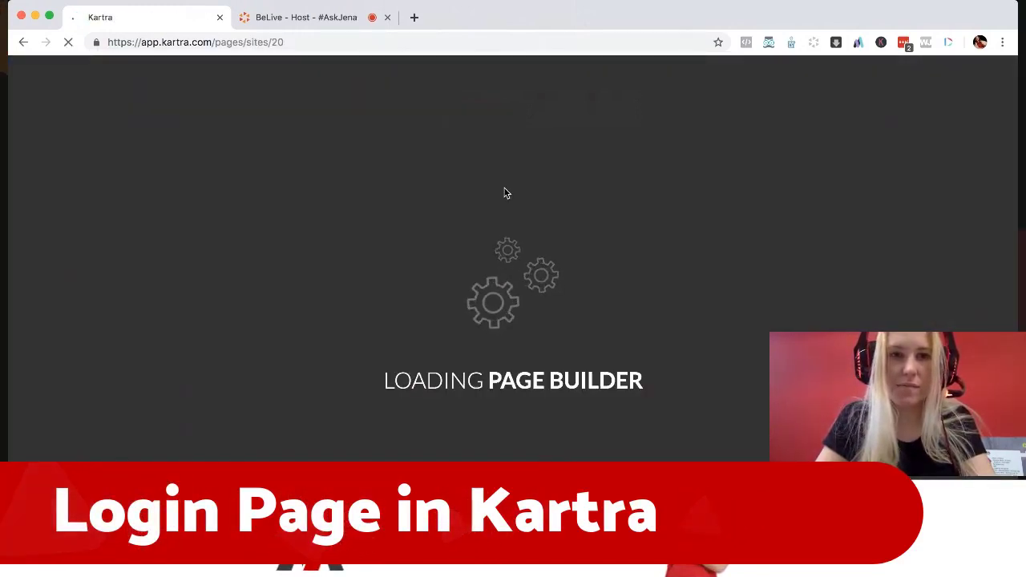
pyautogui.click(295, 22)
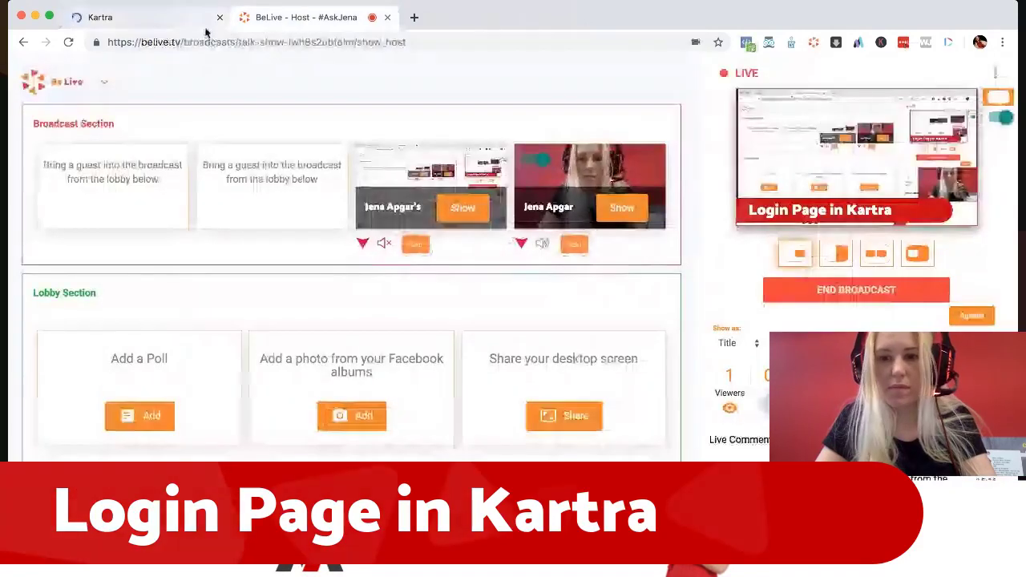
pyautogui.click(177, 23)
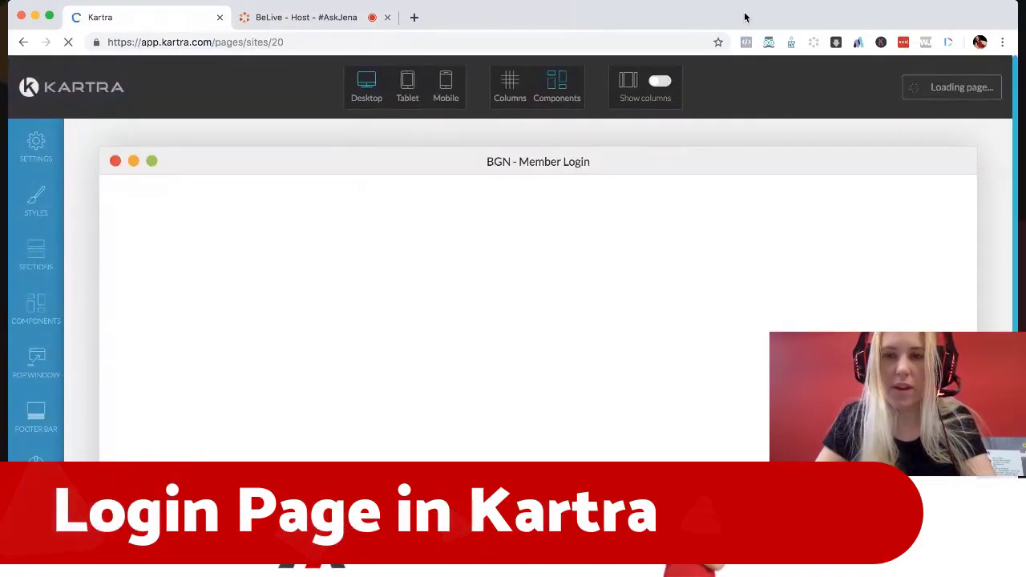
# Set the LOGIN button's link action to pop a membership login form and close its configuration
pyautogui.scroll(-5, 669, 210)
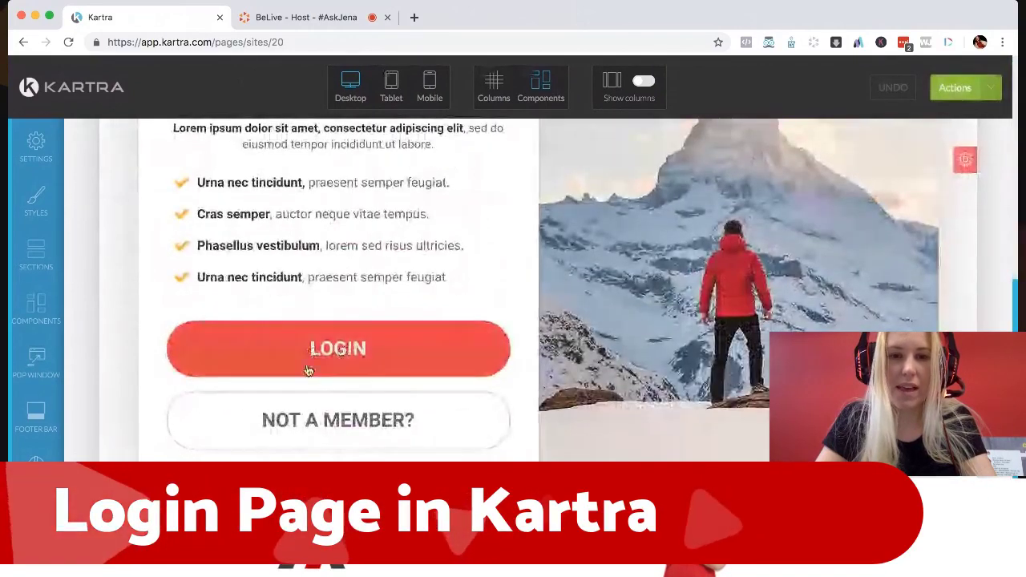
pyautogui.moveTo(350, 341)
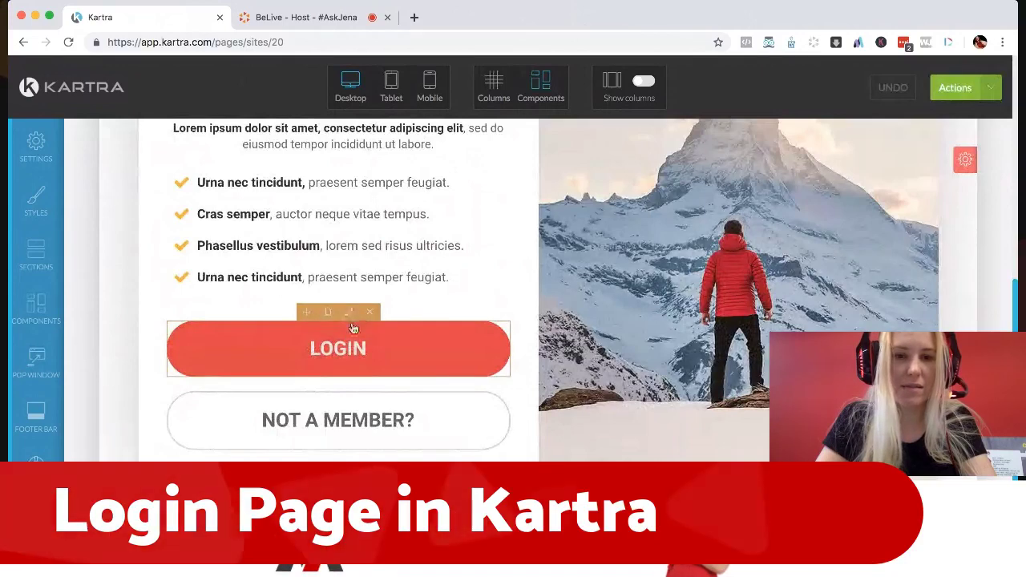
pyautogui.click(347, 312)
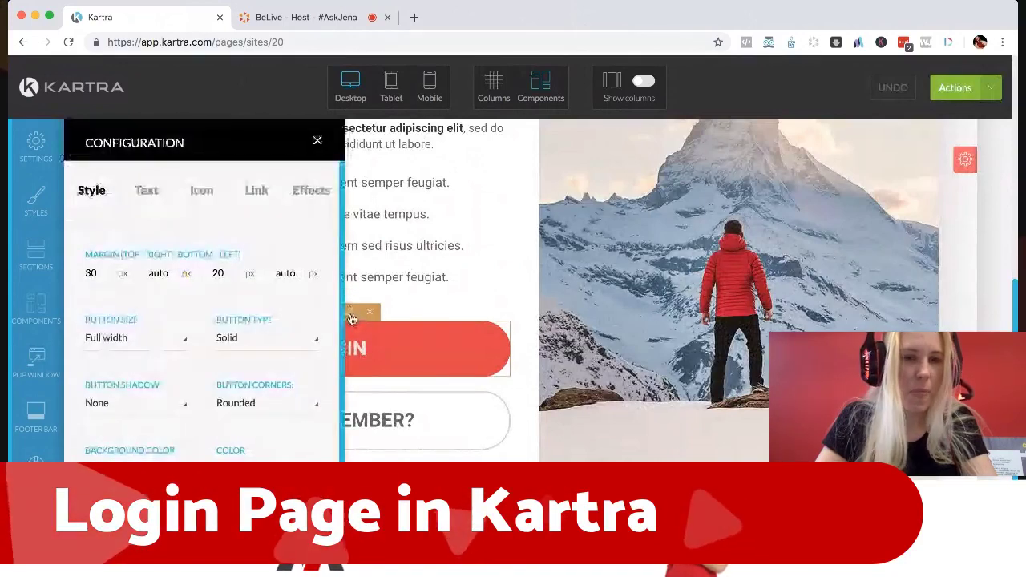
pyautogui.click(256, 193)
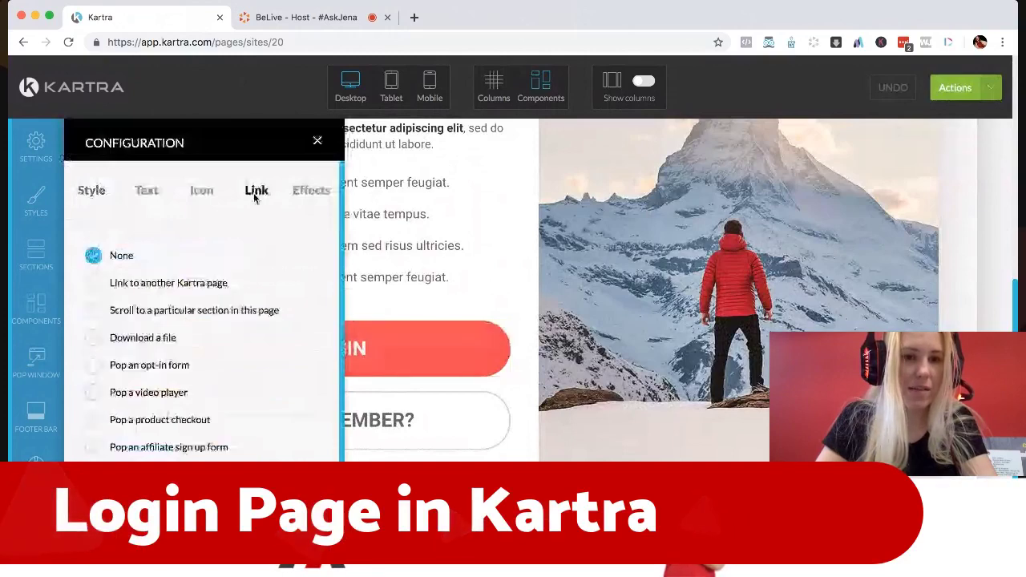
pyautogui.scroll(-2, 208, 290)
pyautogui.scroll(-1, 207, 291)
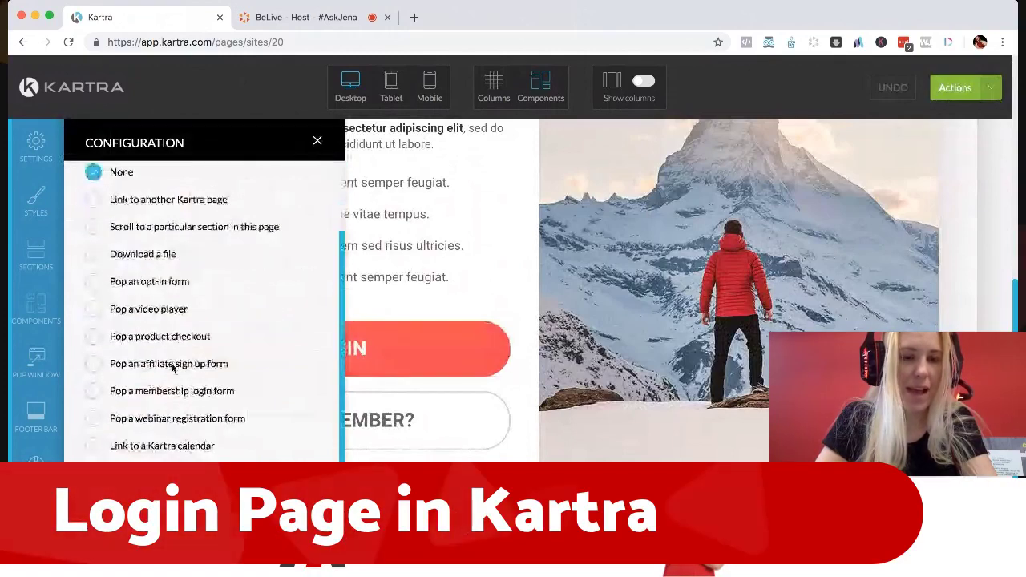
pyautogui.click(92, 395)
pyautogui.scroll(-3, 183, 378)
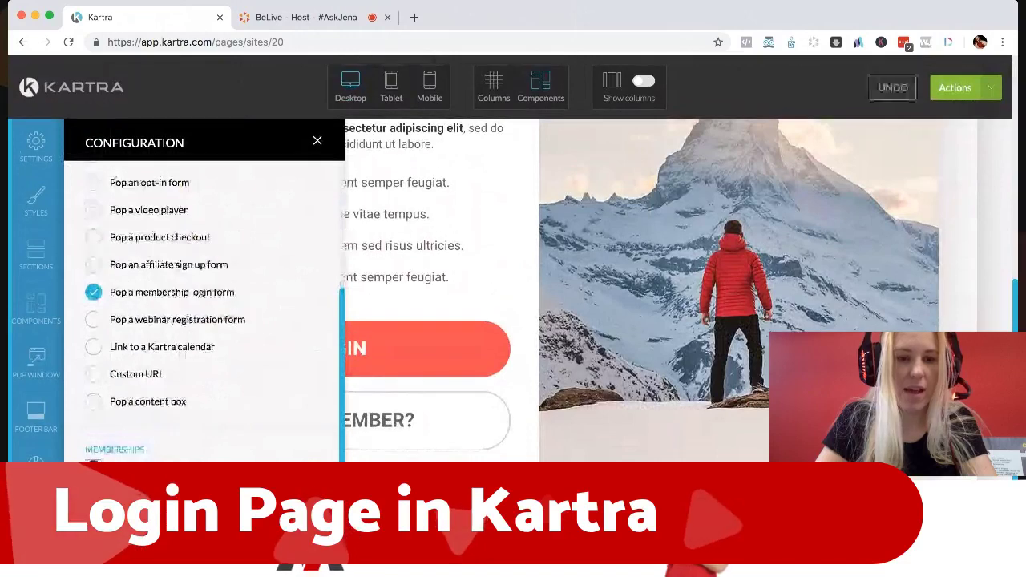
pyautogui.click(317, 143)
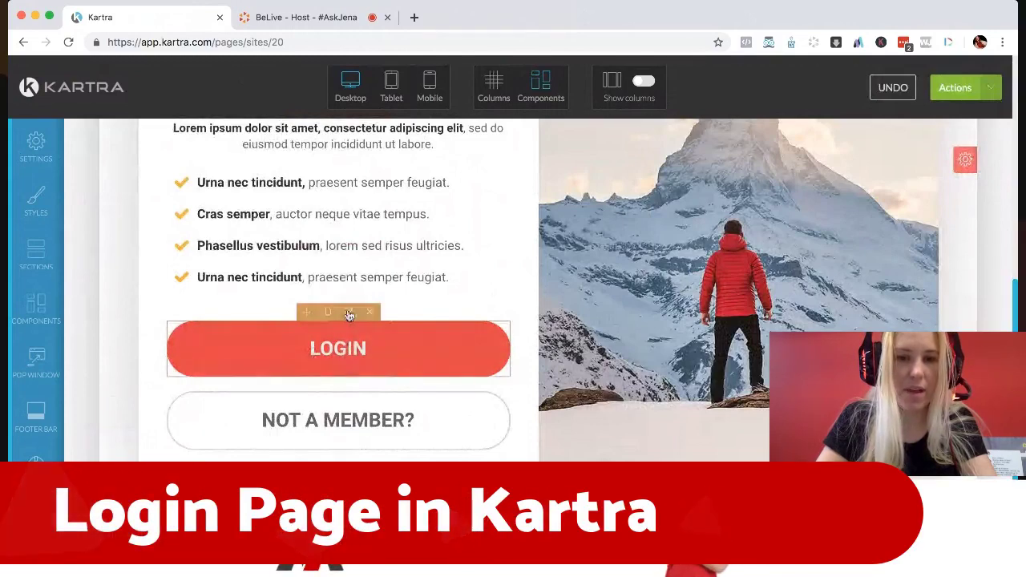
# Set the LOGIN button's background color to dark red, rgb(199, 0, 0), and close its configuration
pyautogui.click(348, 312)
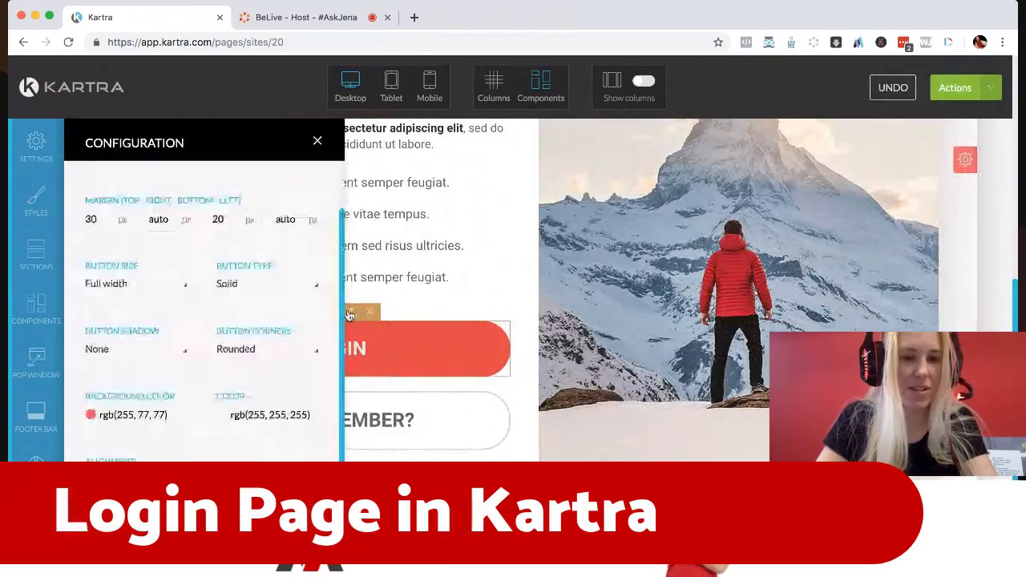
pyautogui.click(128, 415)
pyautogui.tripleClick(126, 380)
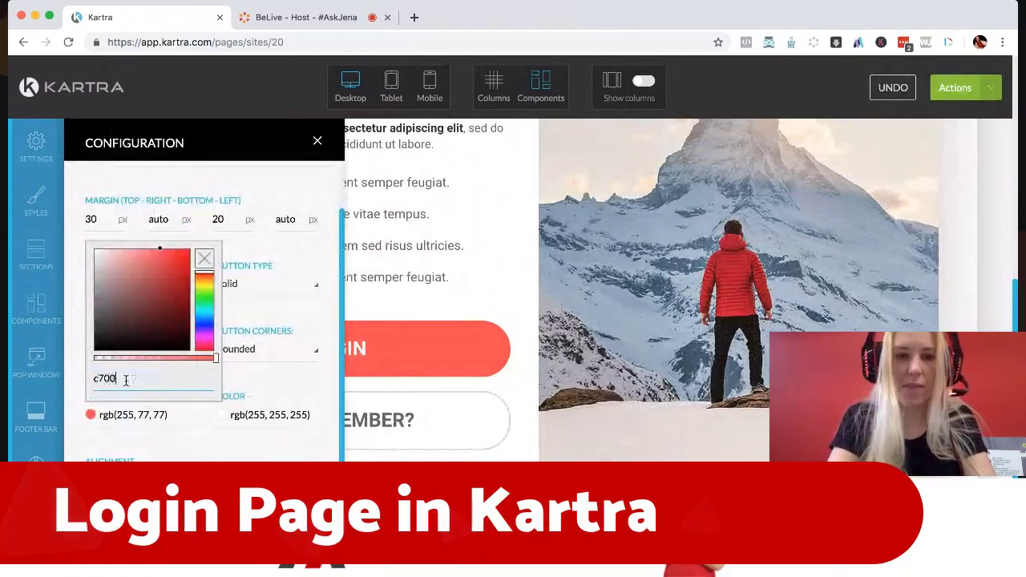
pyautogui.press('Return')
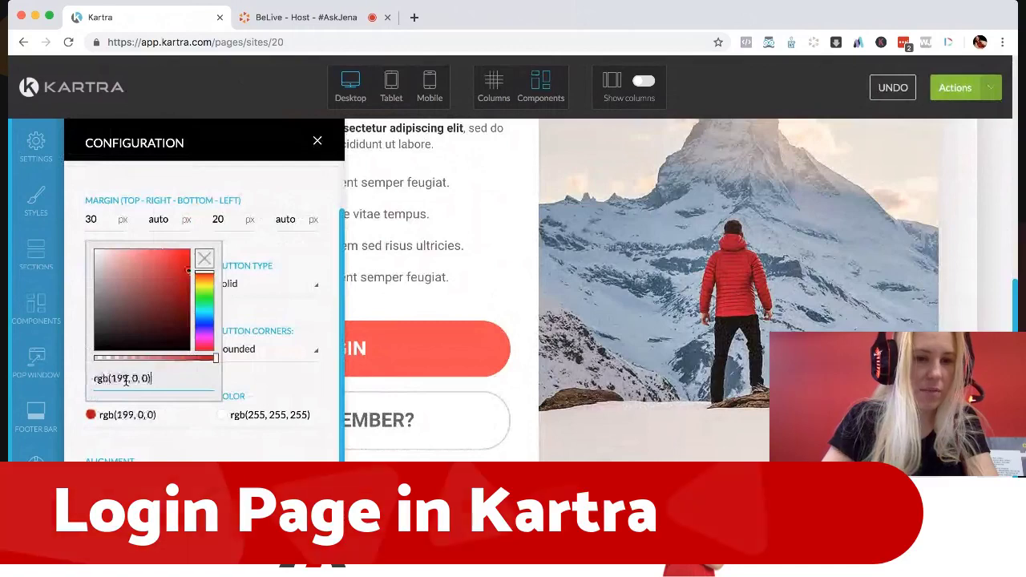
pyautogui.click(350, 415)
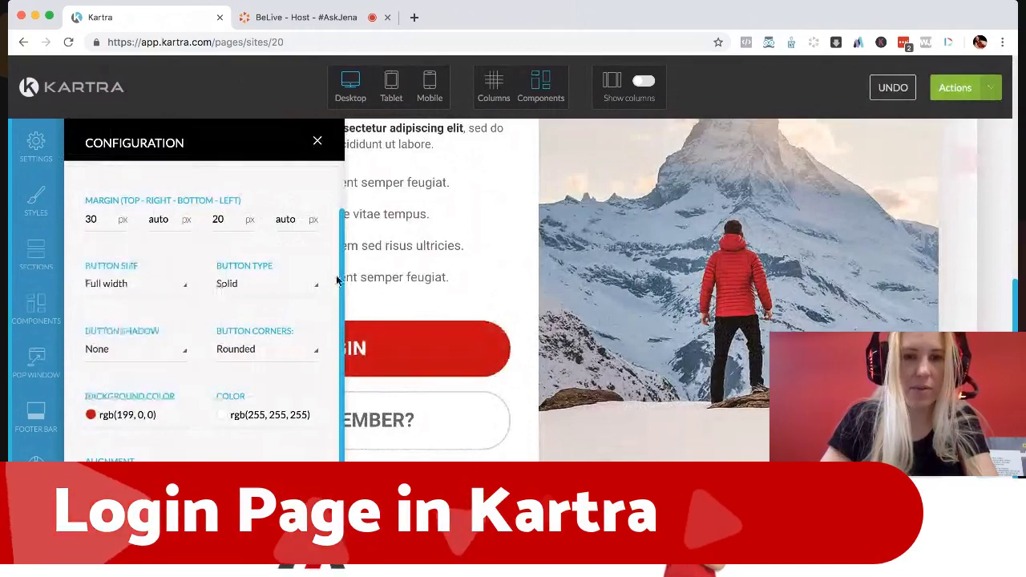
pyautogui.click(317, 140)
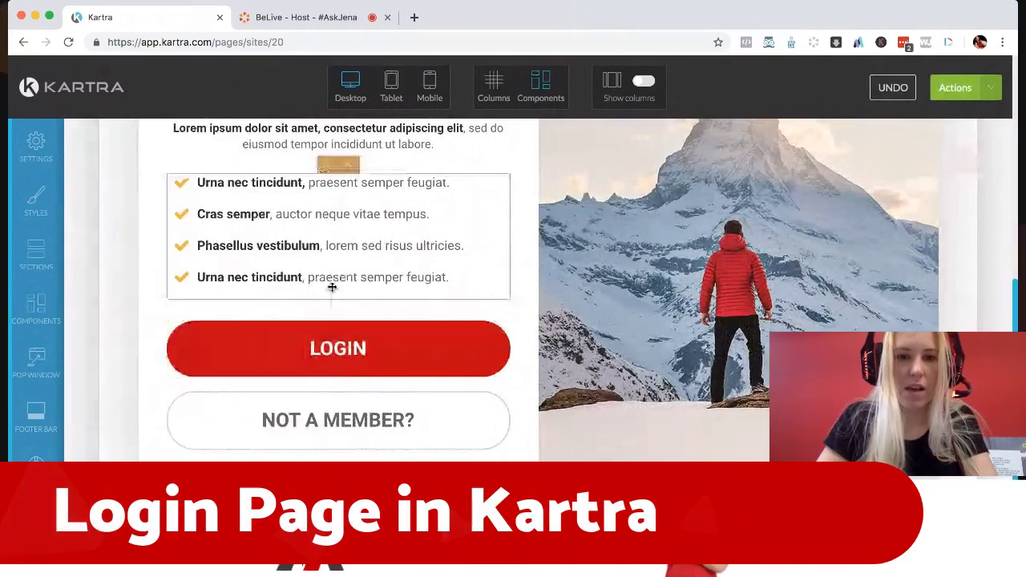
# Change the LOGIN button's text to "BGNInsider Member Login", apply it and close the button's configuration
pyautogui.click(351, 312)
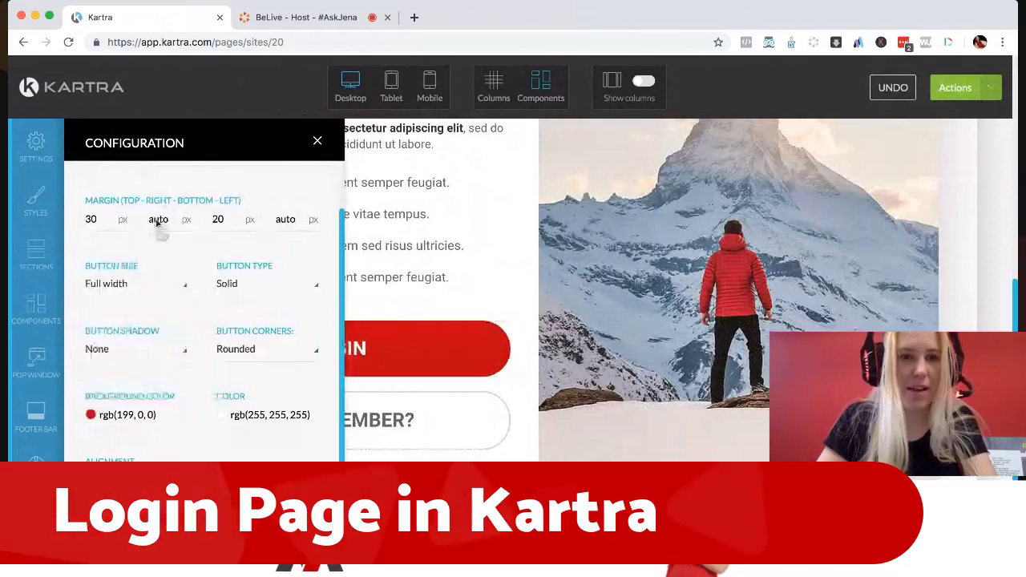
pyautogui.click(148, 193)
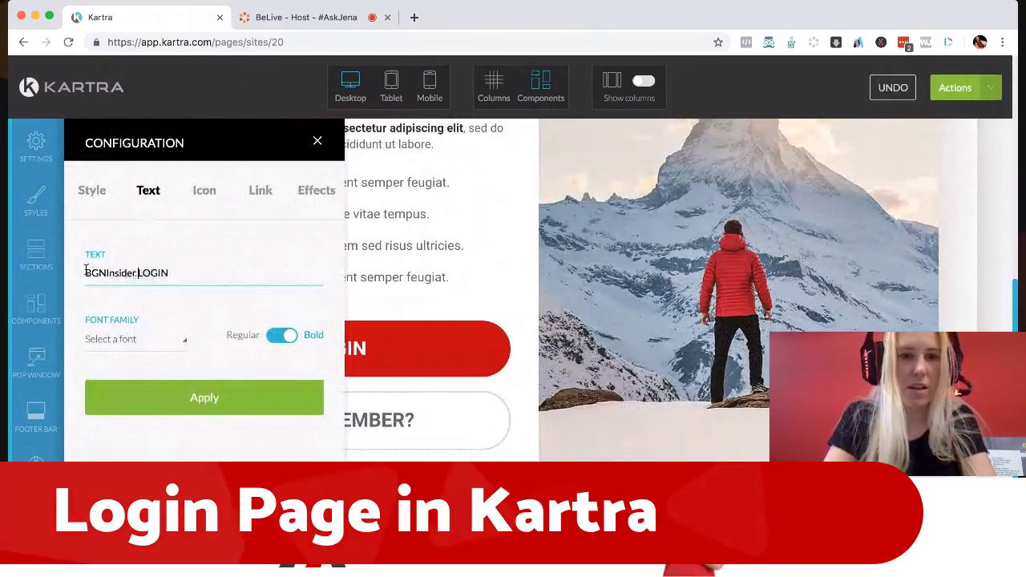
pyautogui.write('Member')
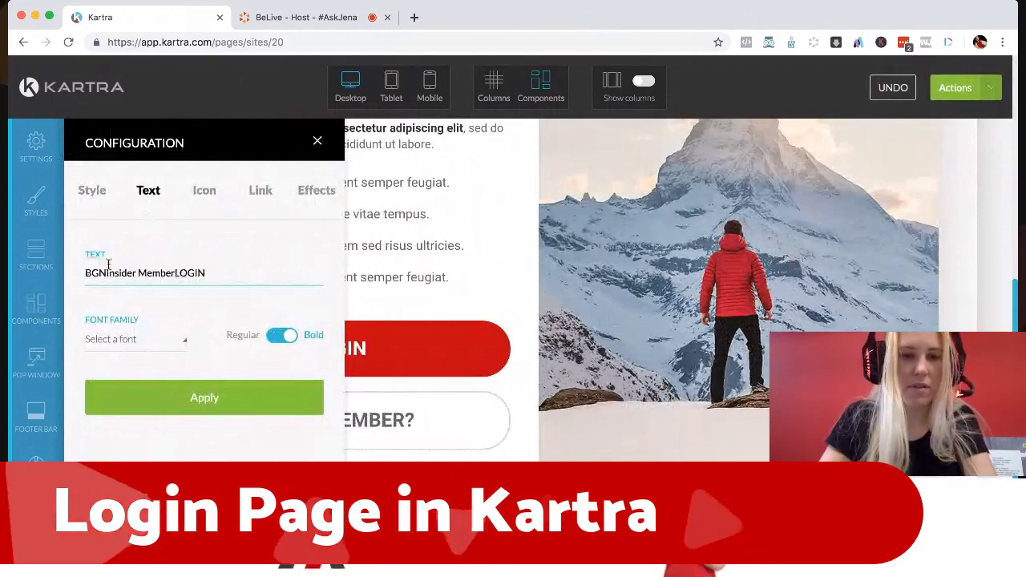
pyautogui.click(206, 405)
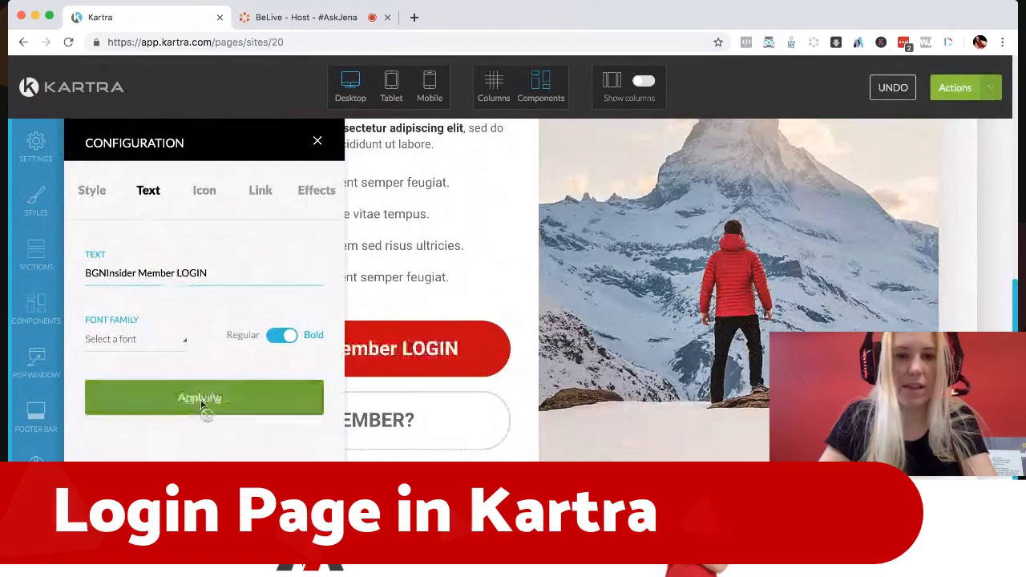
pyautogui.press('BackSpace')
pyautogui.press('BackSpace')
pyautogui.press('BackSpace')
pyautogui.press('BackSpace')
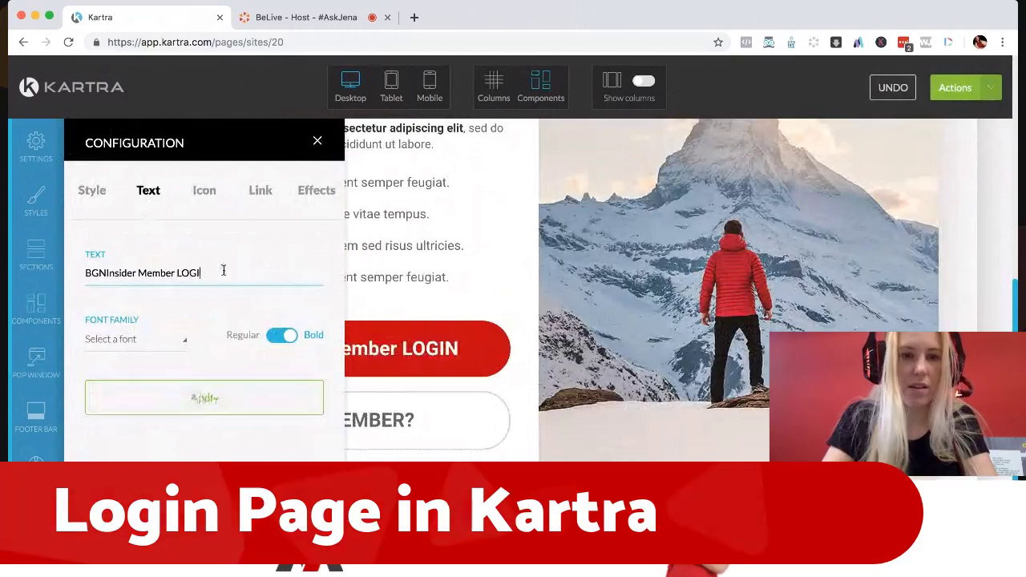
pyautogui.write('o')
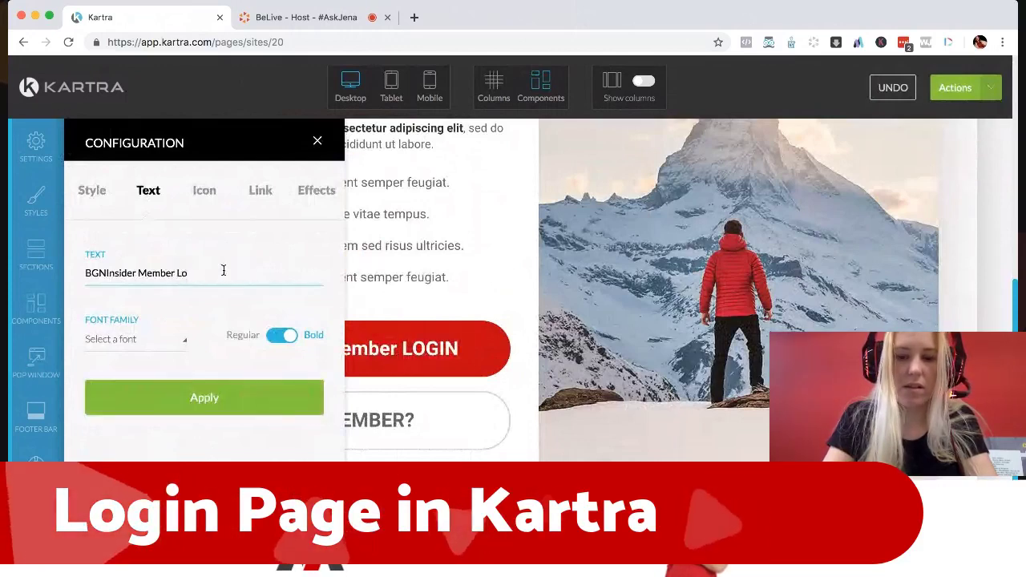
pyautogui.write('gin')
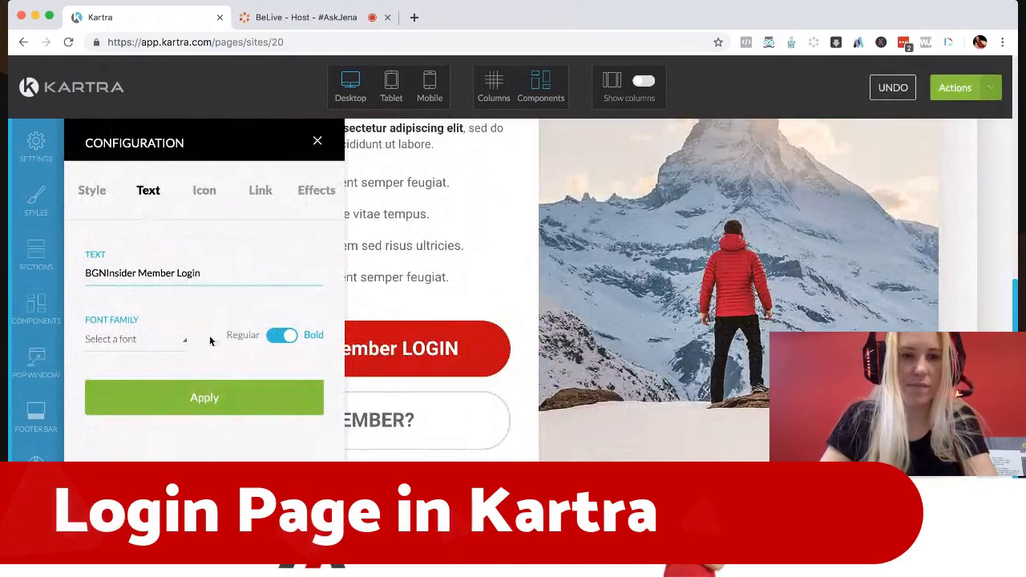
pyautogui.click(193, 398)
pyautogui.click(321, 141)
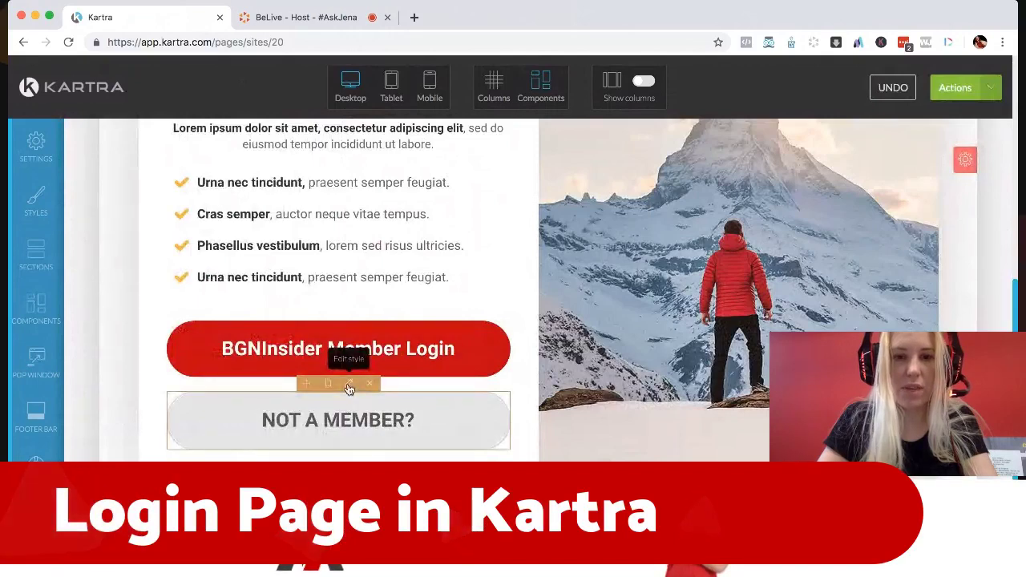
# Link the "NOT A MEMBER?" button to the Kartra page "BGN - Member Sales Page" in the Business Growth Network category
pyautogui.click(349, 385)
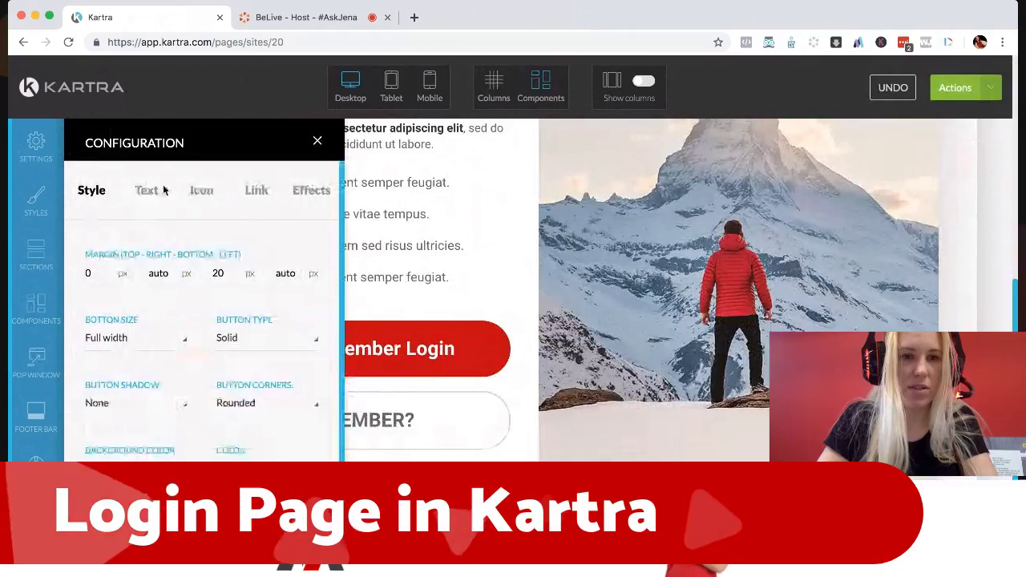
pyautogui.click(205, 190)
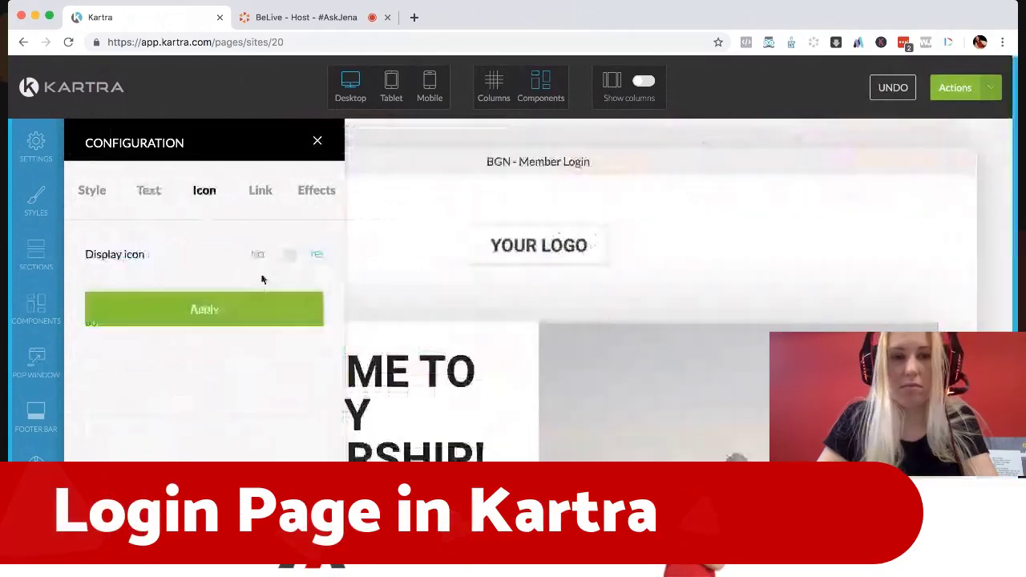
pyautogui.scroll(-1, 421, 281)
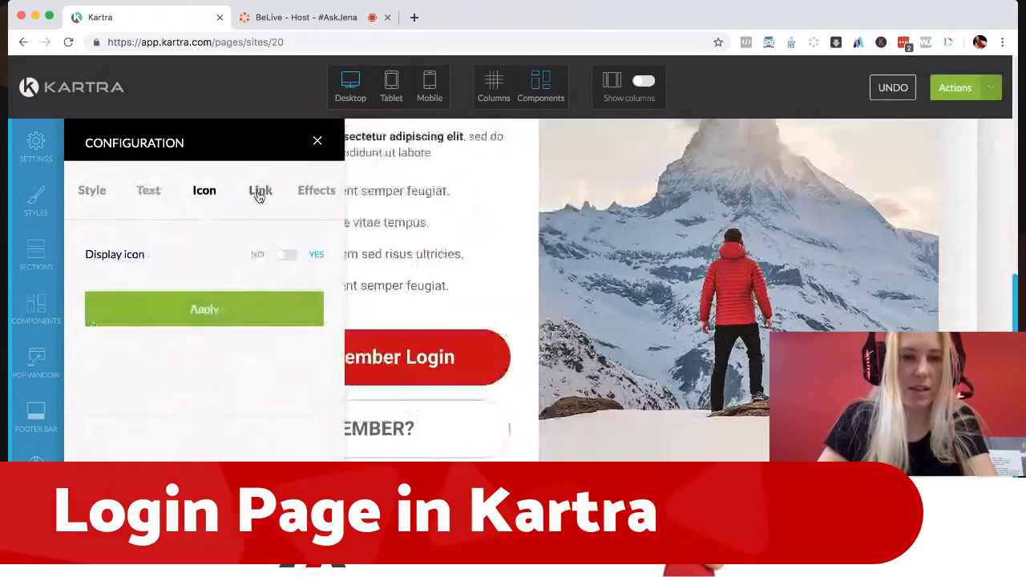
pyautogui.click(259, 190)
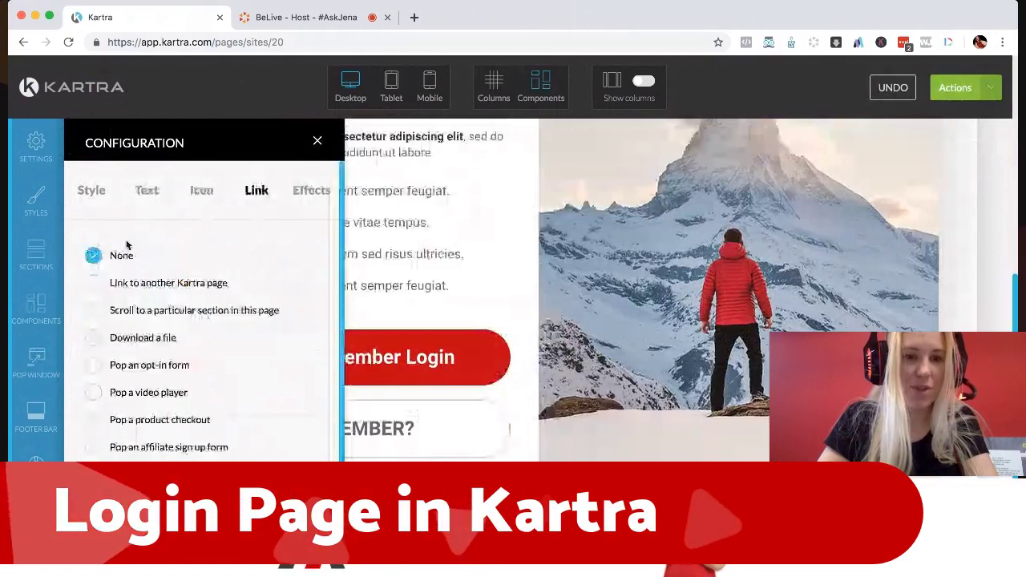
pyautogui.click(164, 280)
pyautogui.scroll(-3, 159, 424)
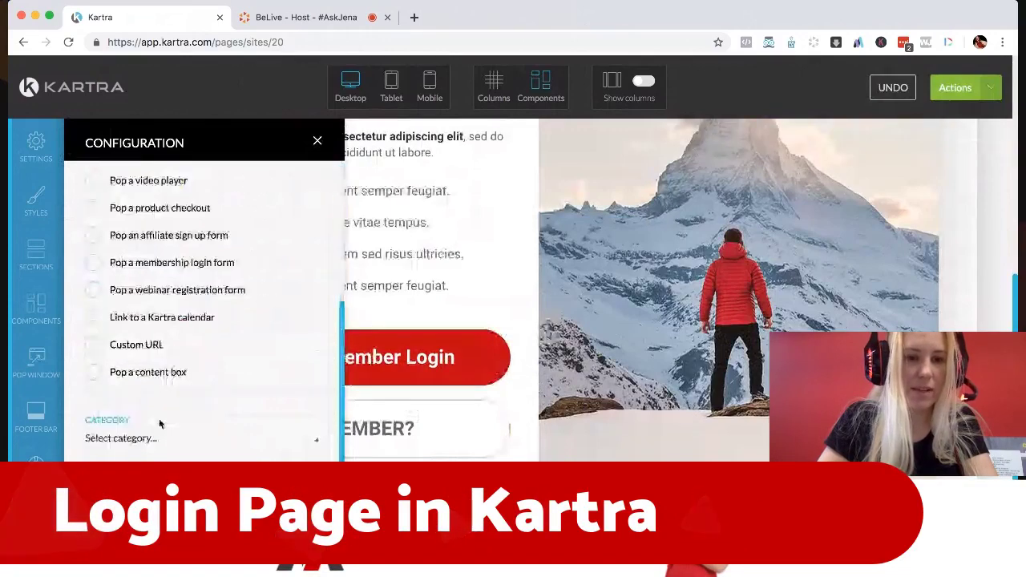
pyautogui.click(149, 437)
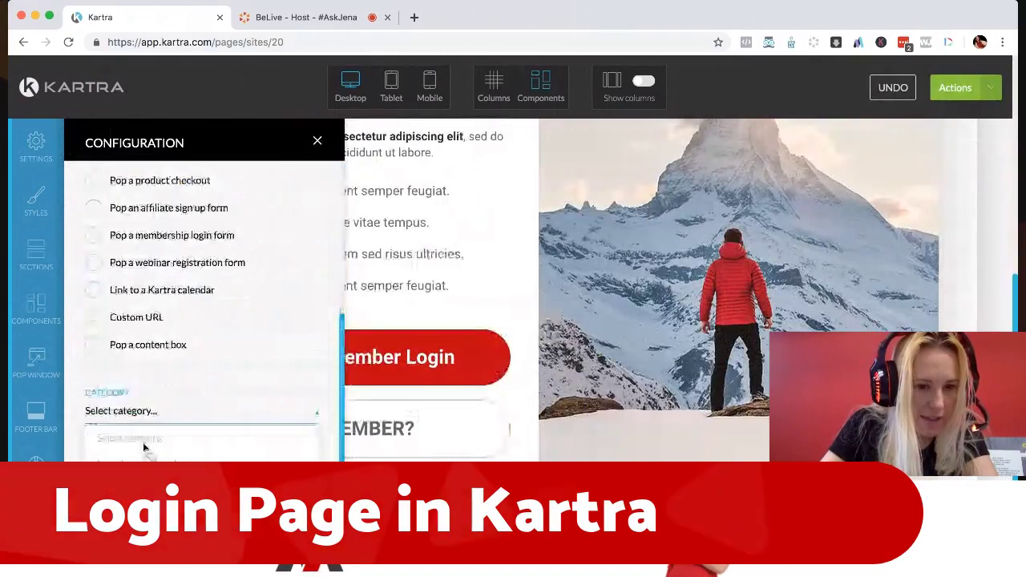
pyautogui.click(153, 451)
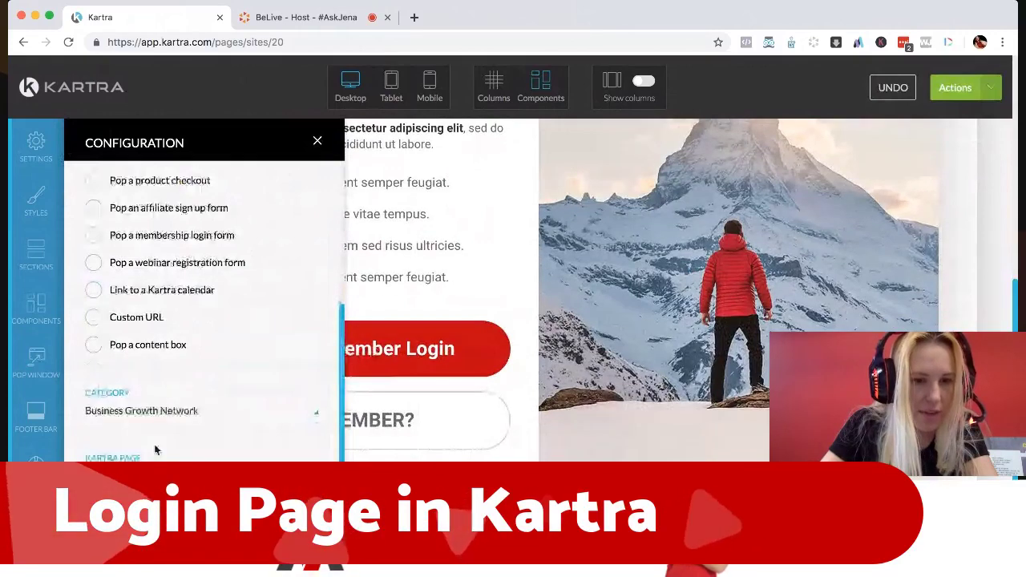
pyautogui.scroll(-1, 137, 450)
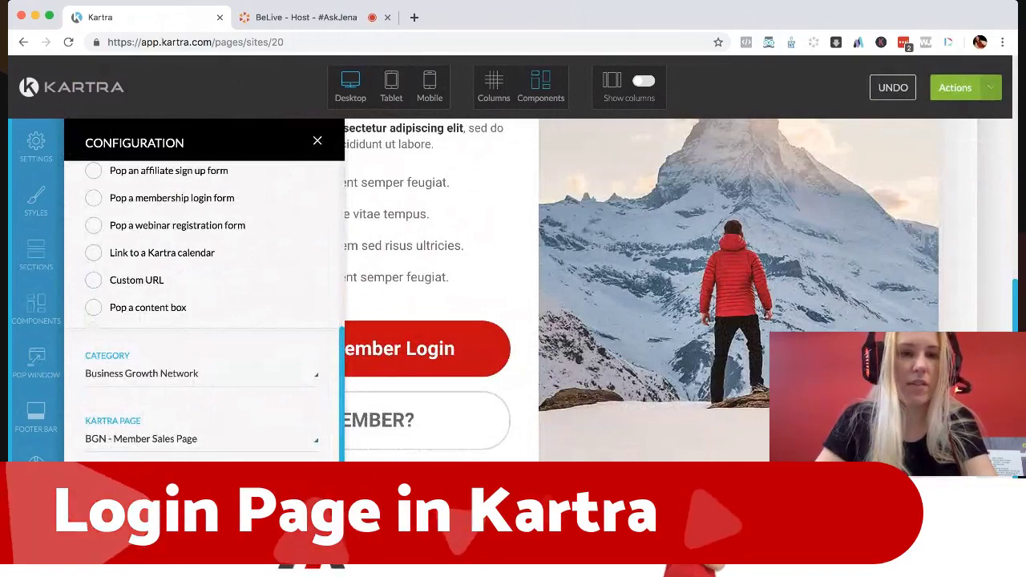
pyautogui.click(307, 17)
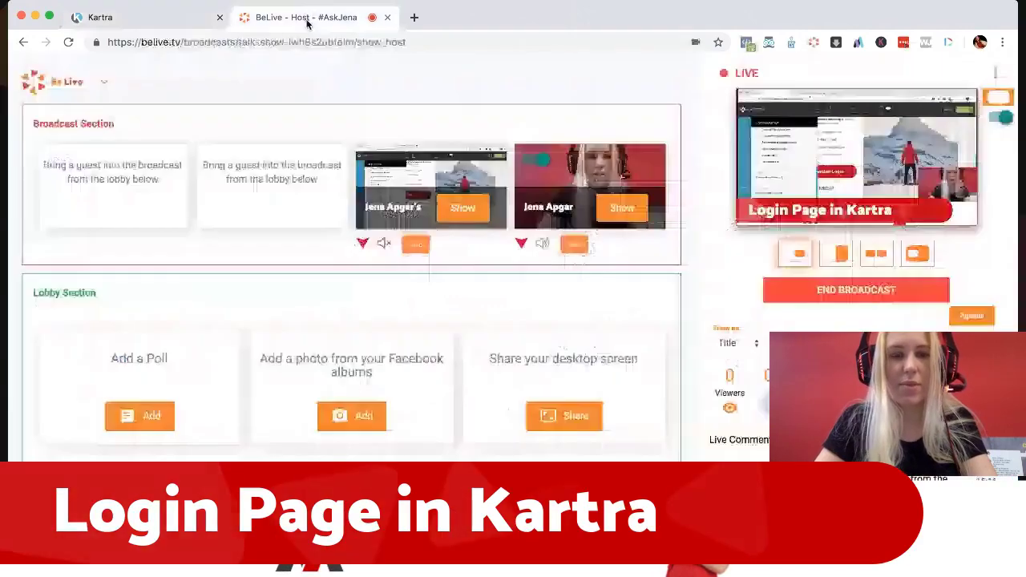
pyautogui.click(171, 23)
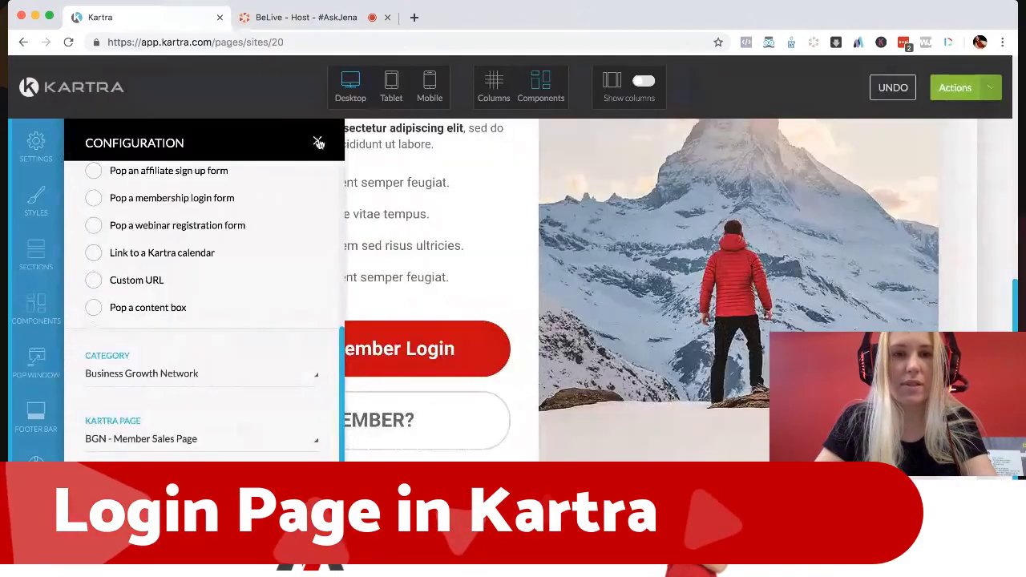
# Close the button's configuration and replace the YOUR LOGO image with the round Business Growth Network logo from the image library
pyautogui.click(318, 142)
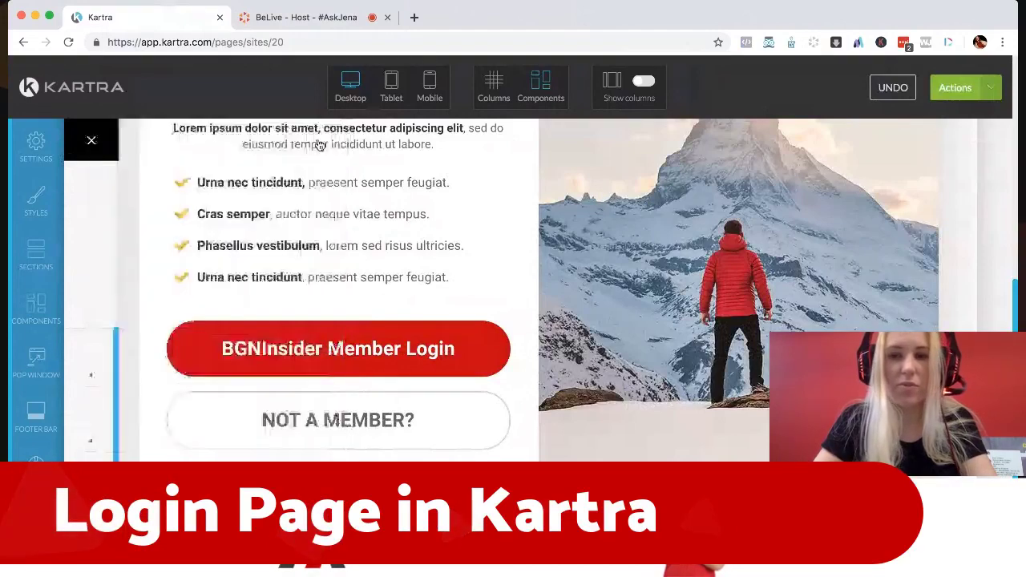
pyautogui.scroll(2, 510, 414)
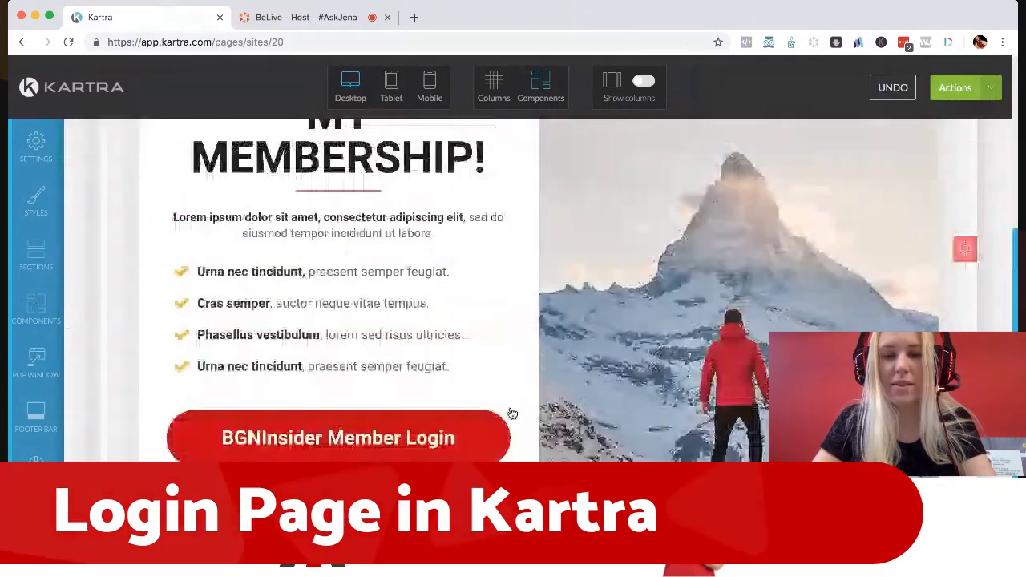
pyautogui.scroll(3, 511, 411)
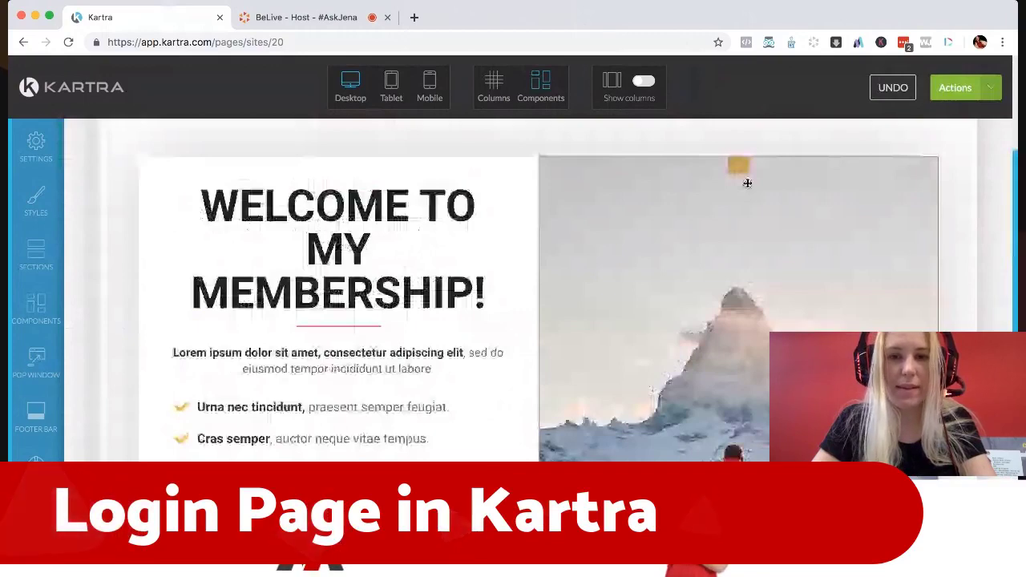
pyautogui.scroll(-1, 679, 251)
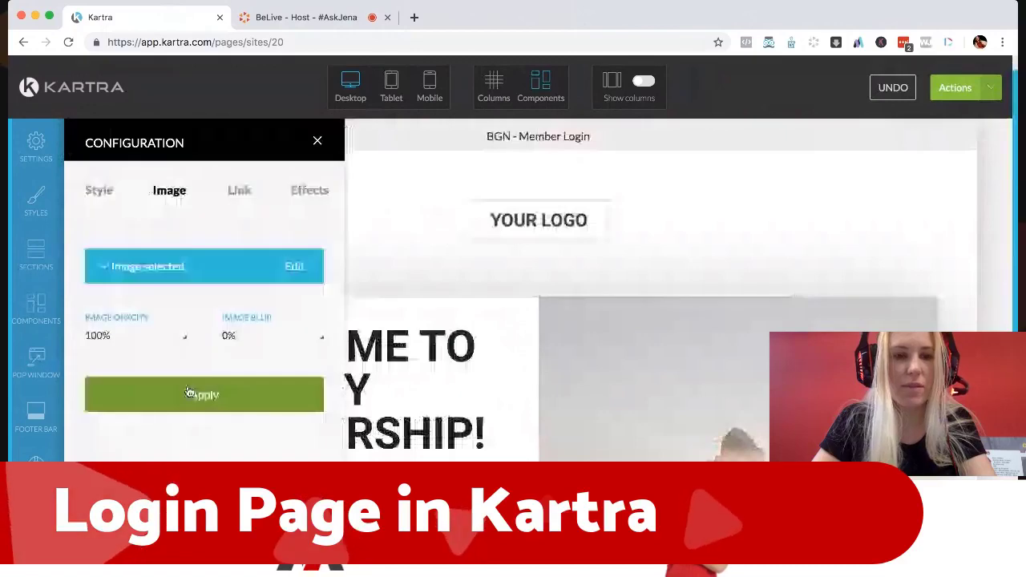
pyautogui.click(178, 266)
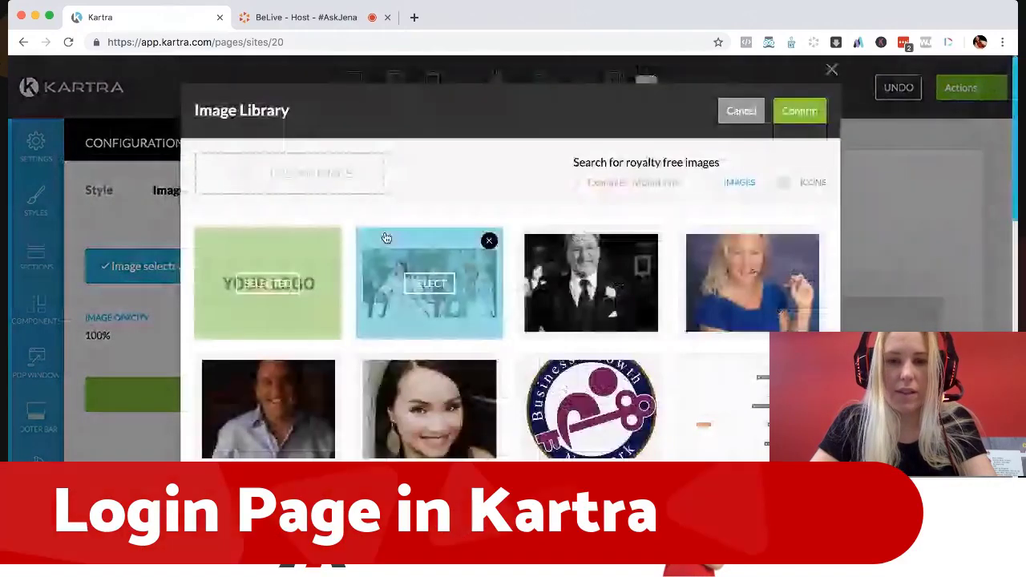
pyautogui.scroll(-5, 543, 304)
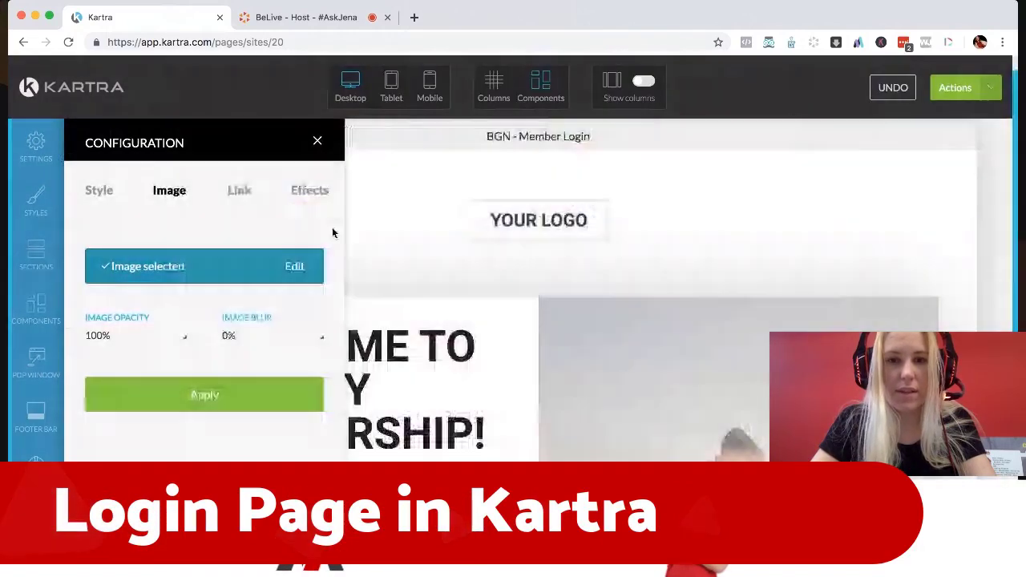
pyautogui.click(184, 403)
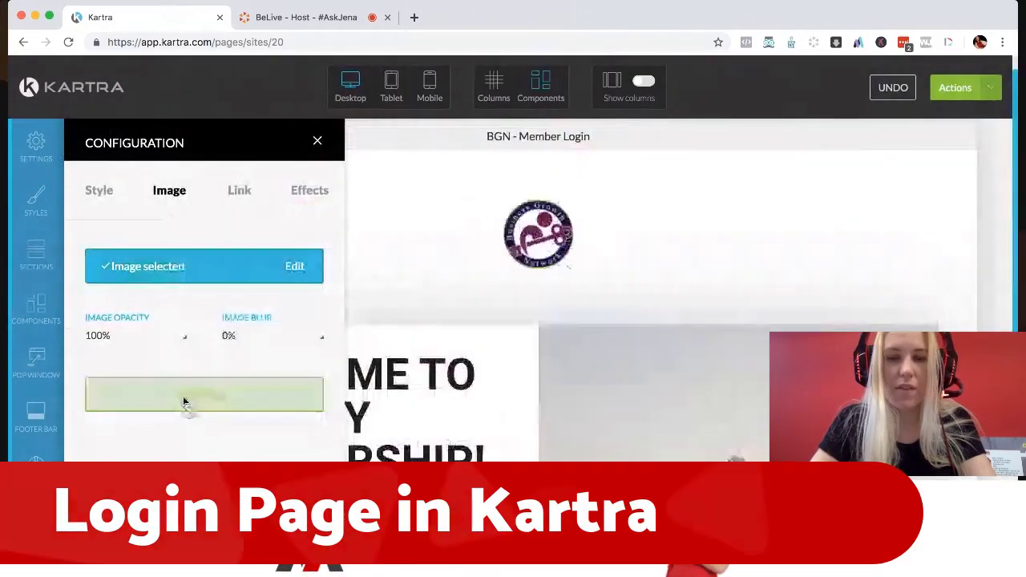
# Set the "WELCOME TO MY MEMBERSHIP!" heading in a Times font and color its text dark blue, #000066
pyautogui.scroll(-2, 417, 285)
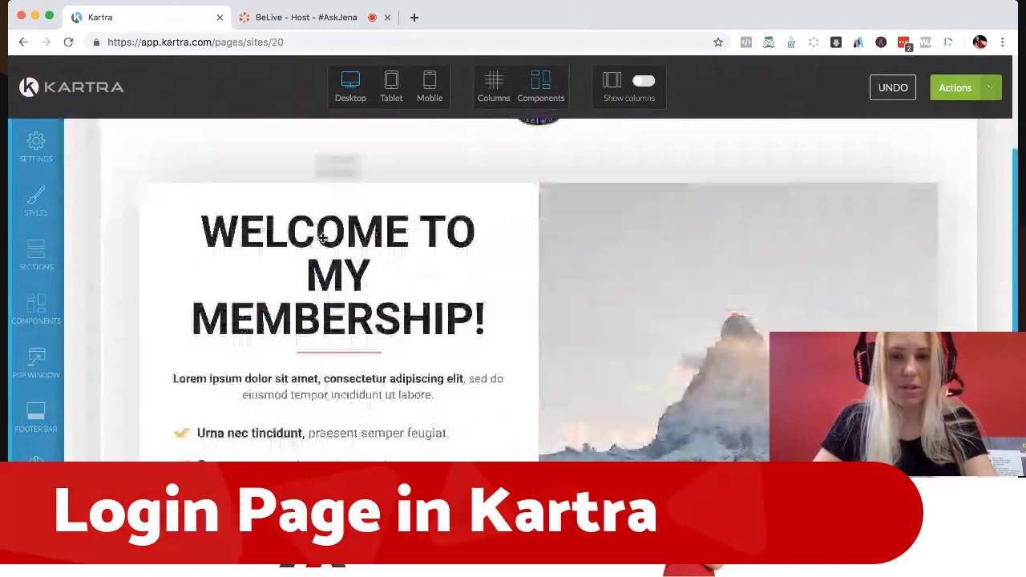
pyautogui.click(322, 238)
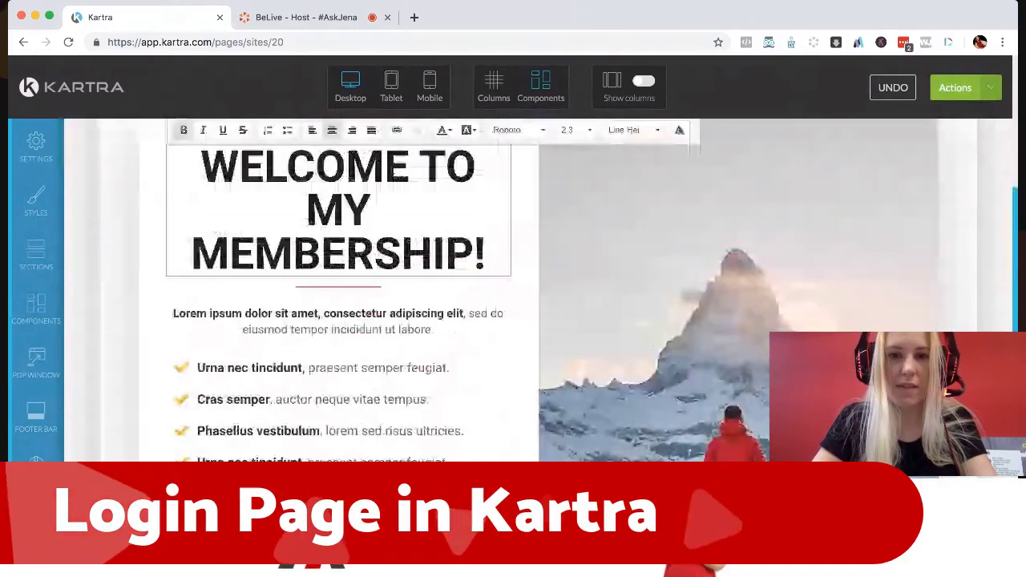
pyautogui.click(484, 159)
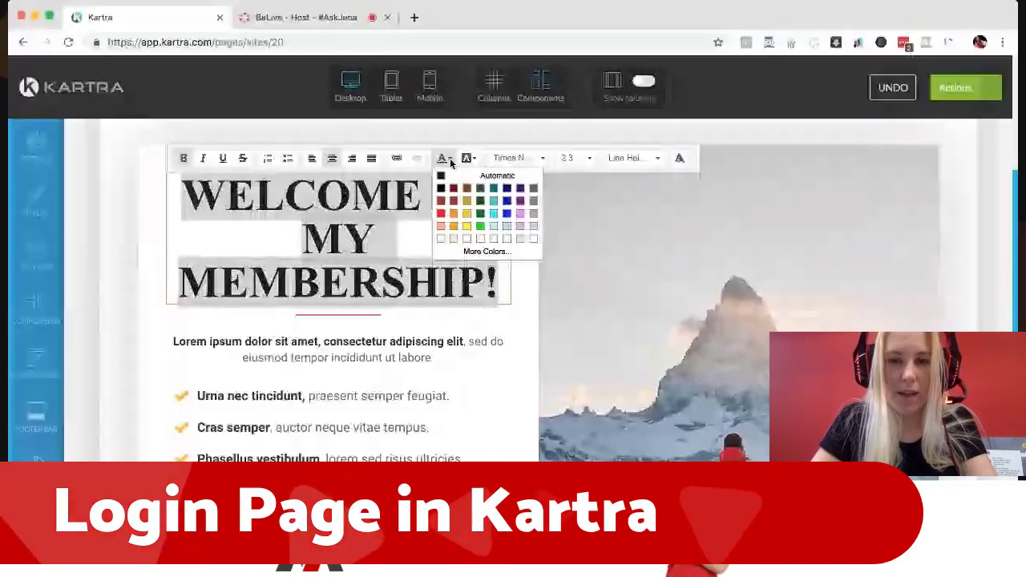
pyautogui.click(485, 251)
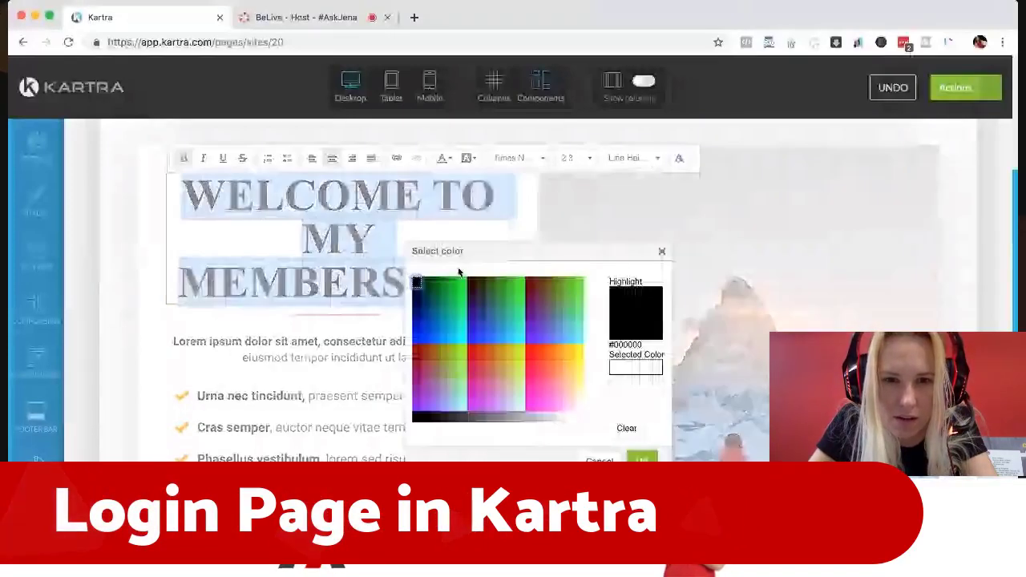
pyautogui.click(417, 301)
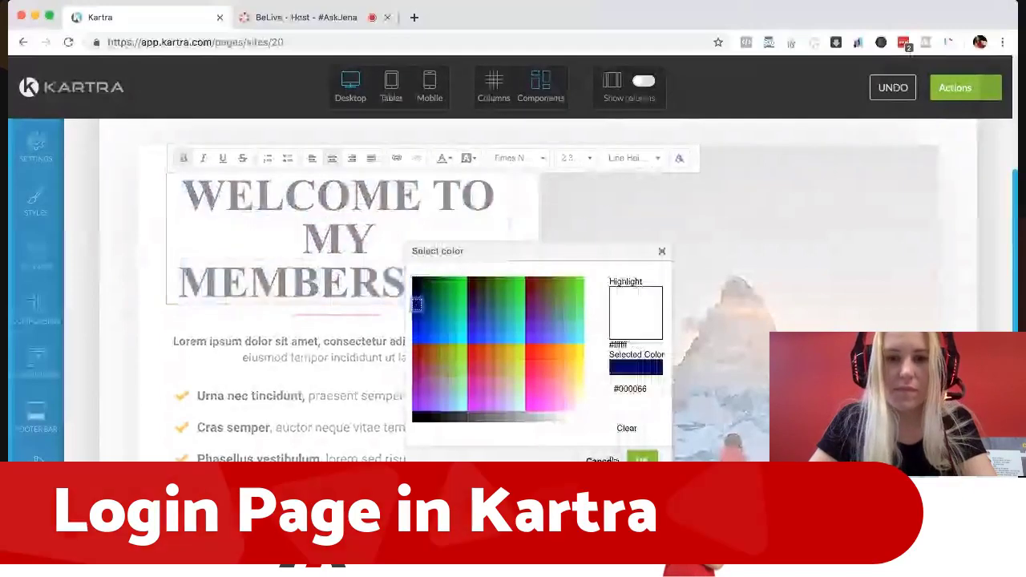
pyautogui.click(641, 456)
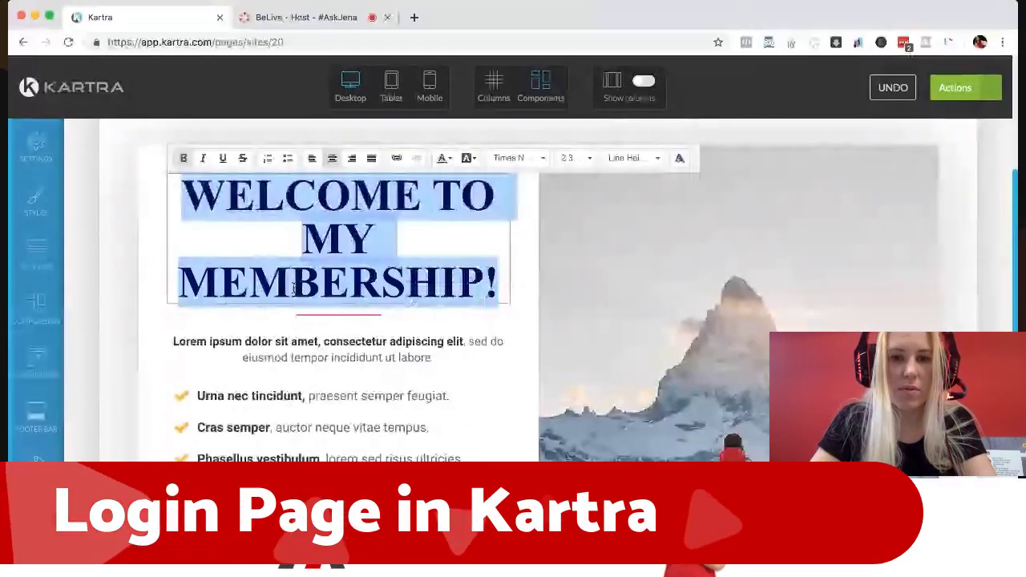
# Replace "MY MEMBERSHIP" in the welcome heading with "BGNInsiders", keeping the exclamation mark
pyautogui.moveTo(302, 237); pyautogui.dragTo(483, 271)
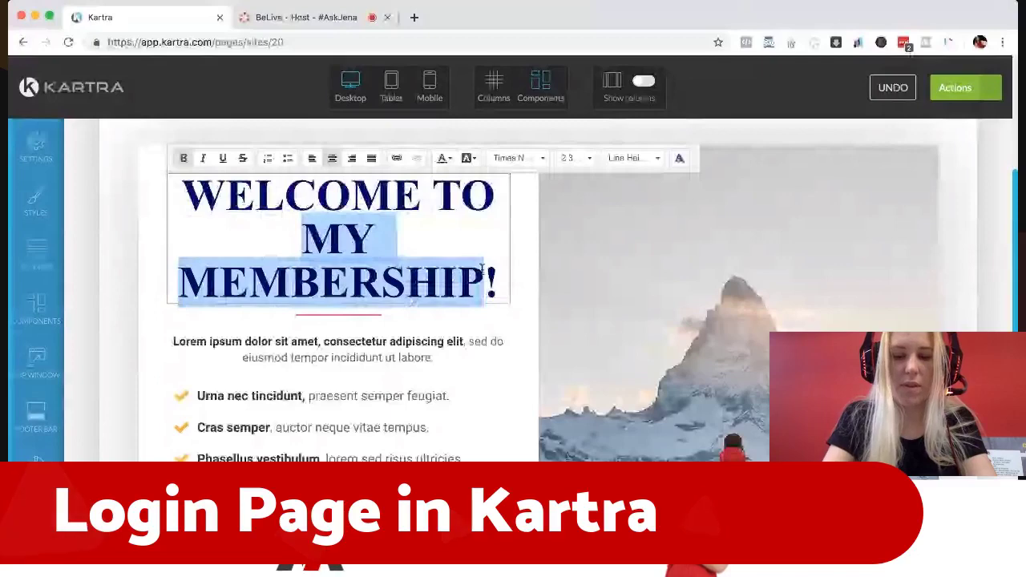
pyautogui.write('BGNI')
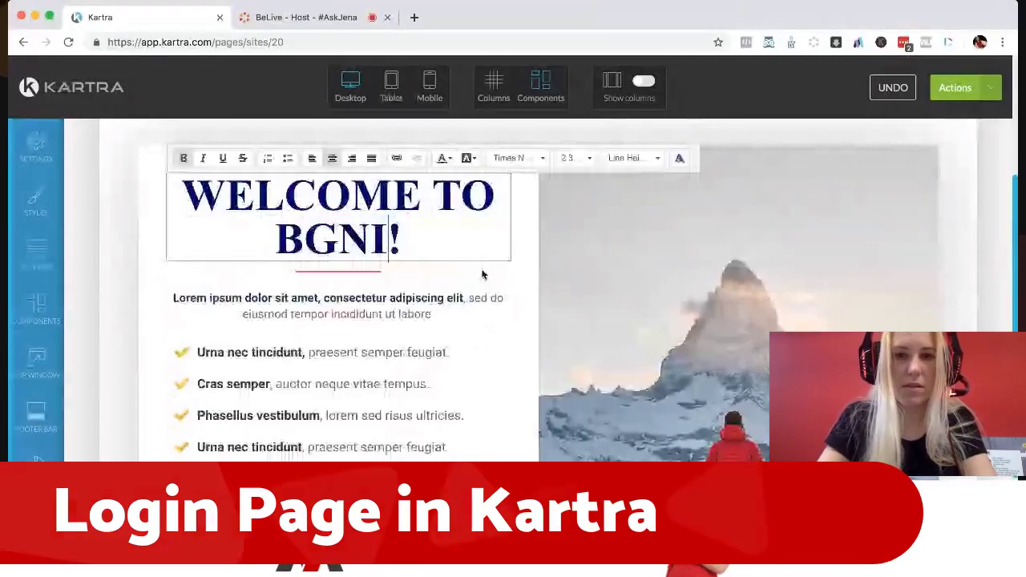
pyautogui.write('nsdiers')
pyautogui.press('Left')
pyautogui.press('Left')
pyautogui.press('Left')
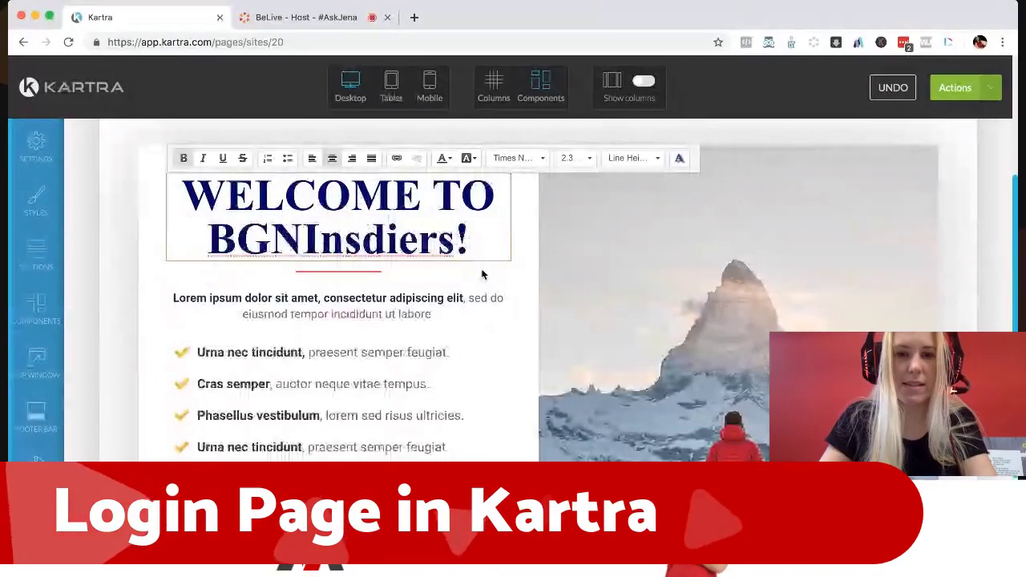
pyautogui.write('i')
pyautogui.press('Right')
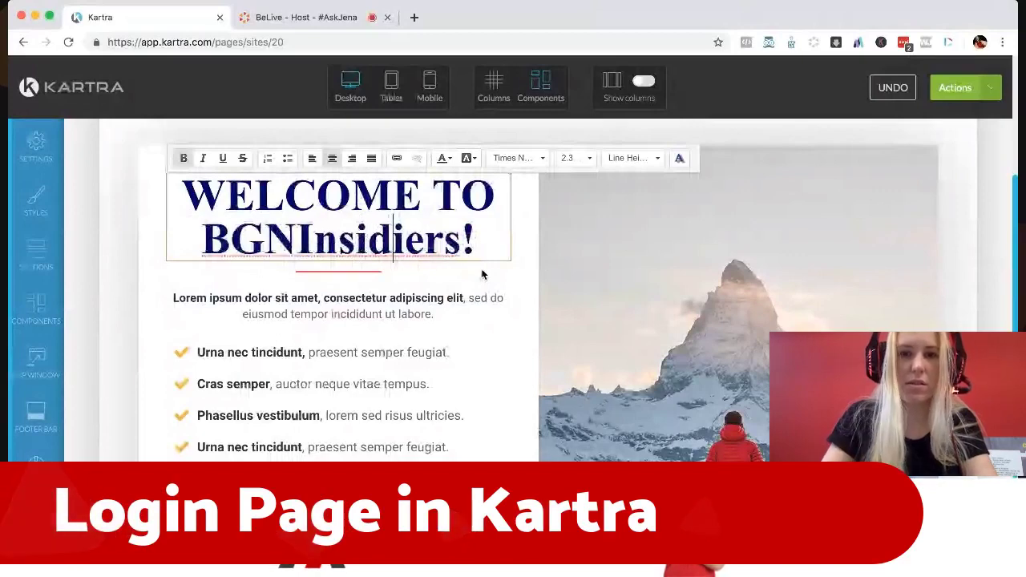
pyautogui.press('Delete')
# Set the line color of the short divider under the heading to rgb(100, 31, 96), apply it and close its configuration
pyautogui.moveTo(430, 315); pyautogui.dragTo(331, 270)
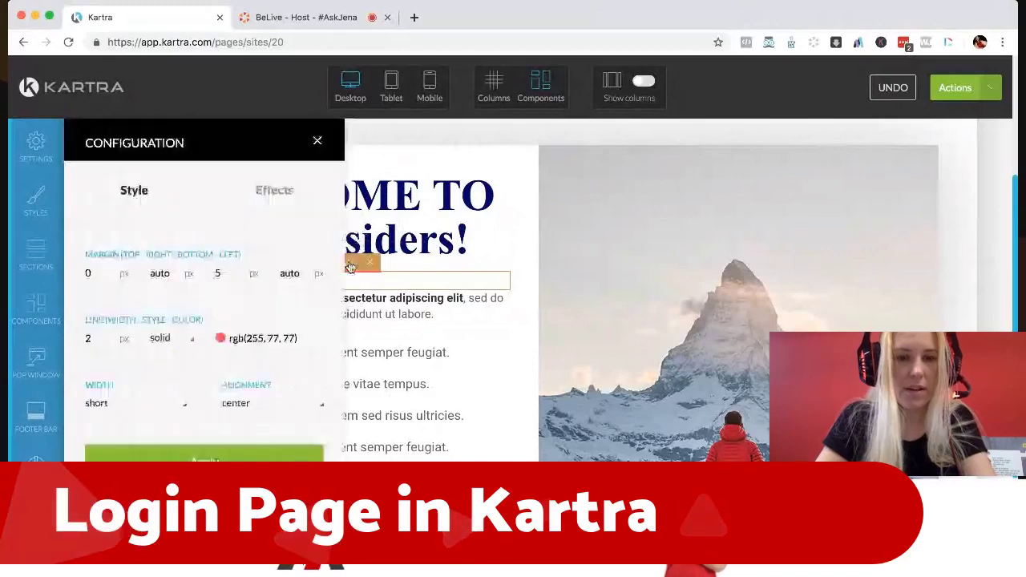
pyautogui.click(239, 340)
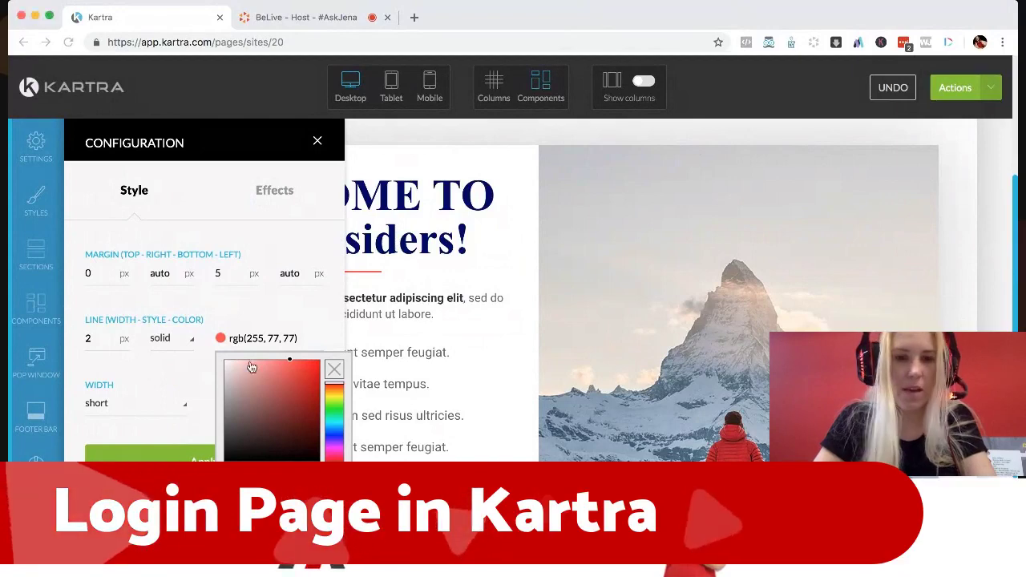
pyautogui.click(333, 447)
pyautogui.click(288, 419)
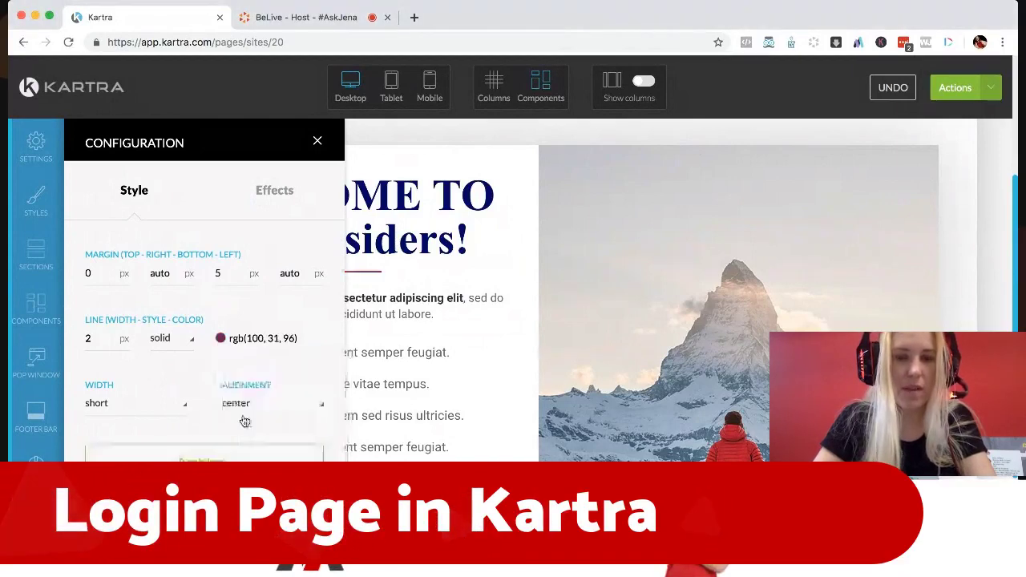
pyautogui.click(317, 143)
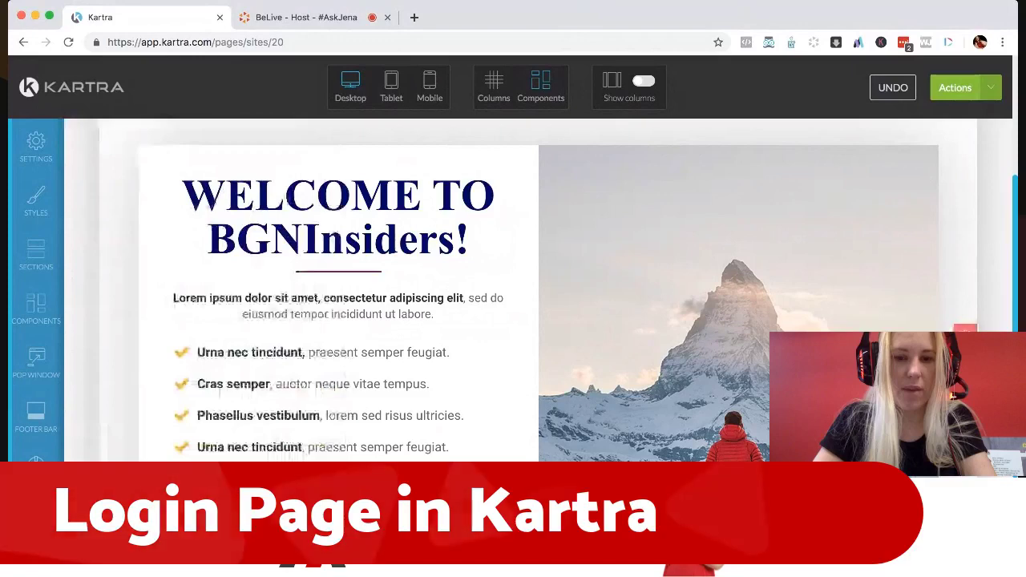
# Set the background color of the "BGNInsider Member Login" button to rgb(100, 31, 96)
pyautogui.click(372, 333)
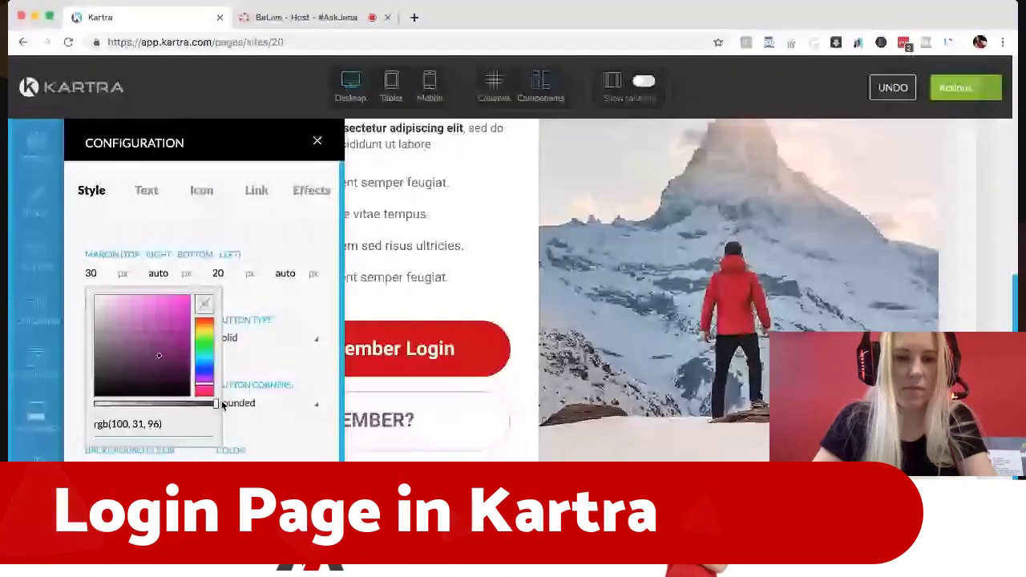
pyautogui.click(223, 406)
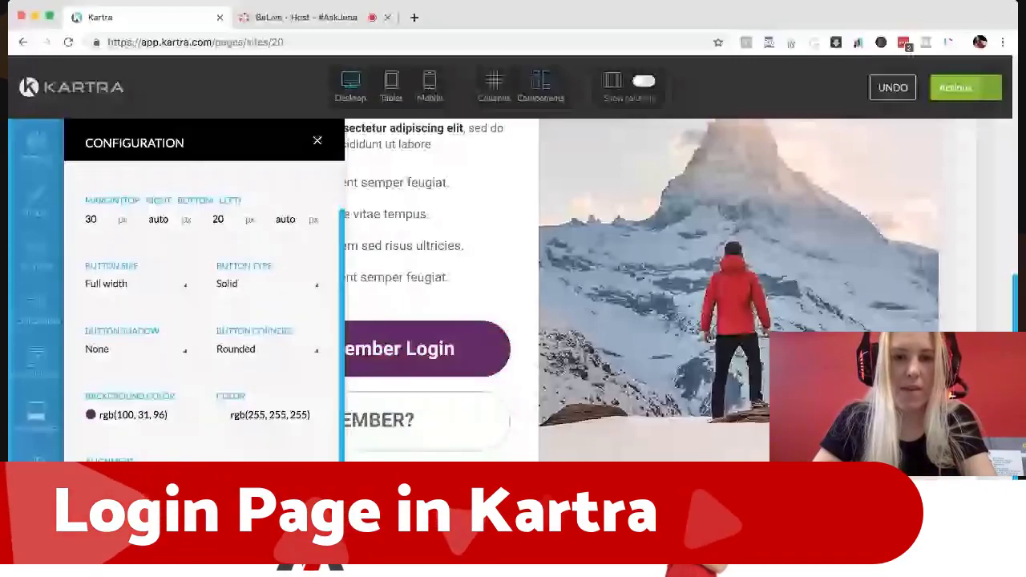
# Replace the bold placeholder text in the paragraph under the divider with "The True Business Growth Network"
pyautogui.click(371, 244)
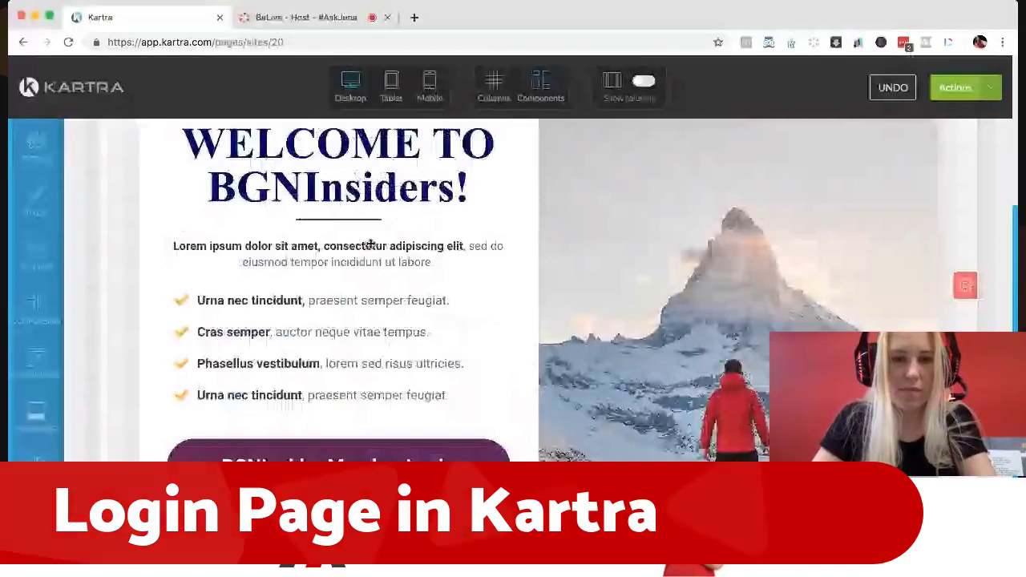
pyautogui.click(371, 244)
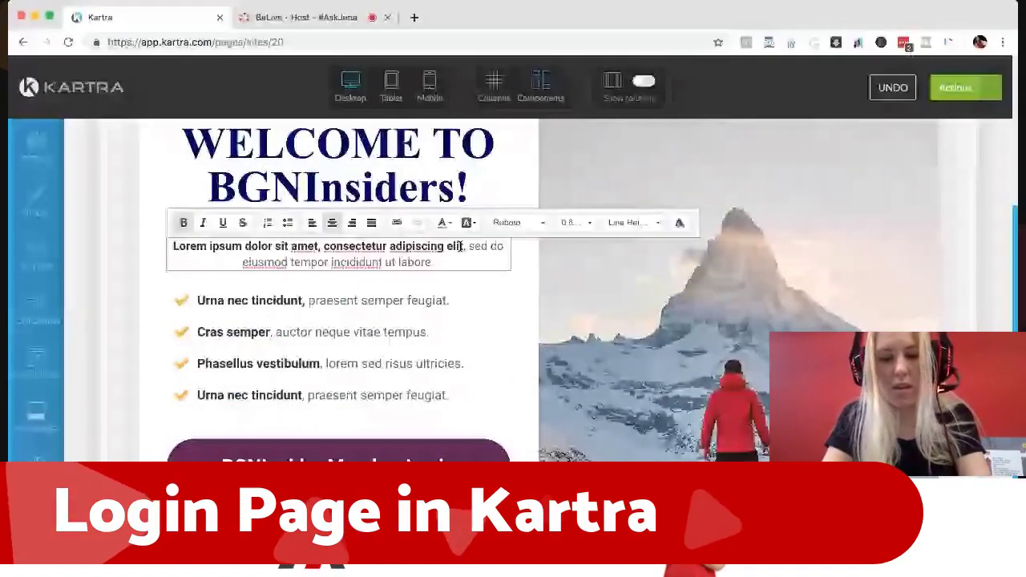
pyautogui.moveTo(462, 246); pyautogui.dragTo(168, 248)
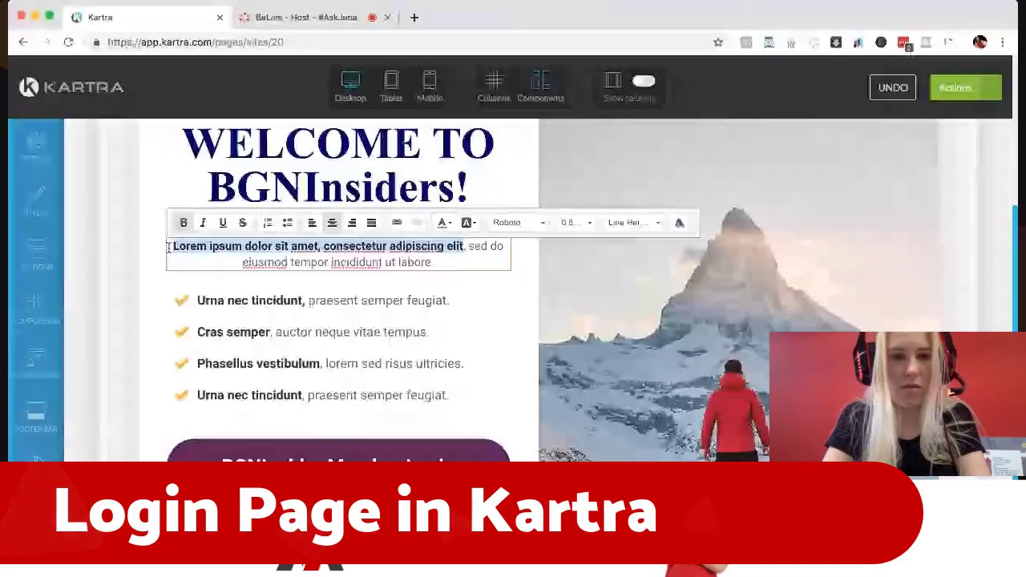
pyautogui.write('A T')
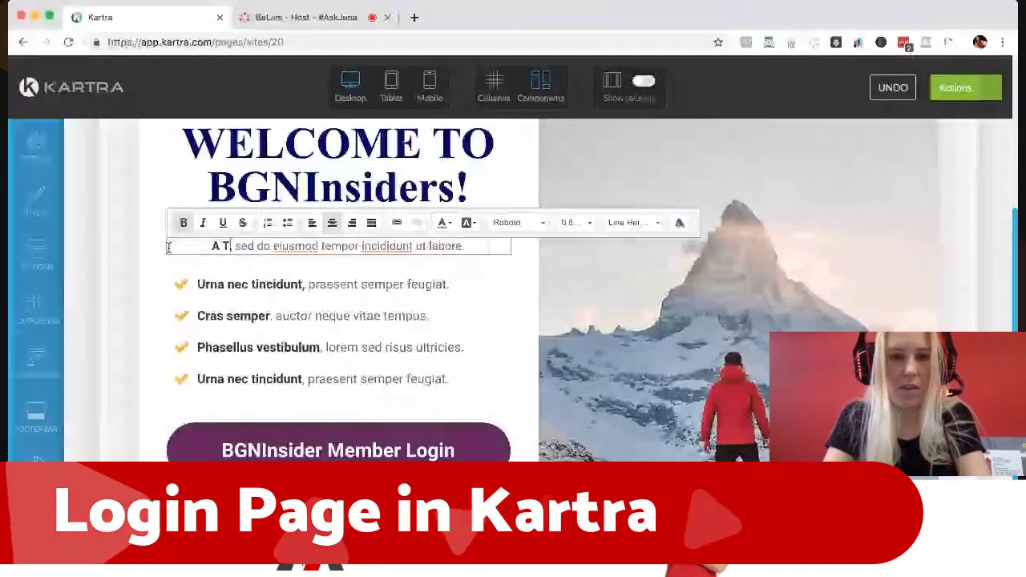
pyautogui.press('BackSpace')
pyautogui.press('BackSpace')
pyautogui.press('BackSpace')
pyautogui.write('The T')
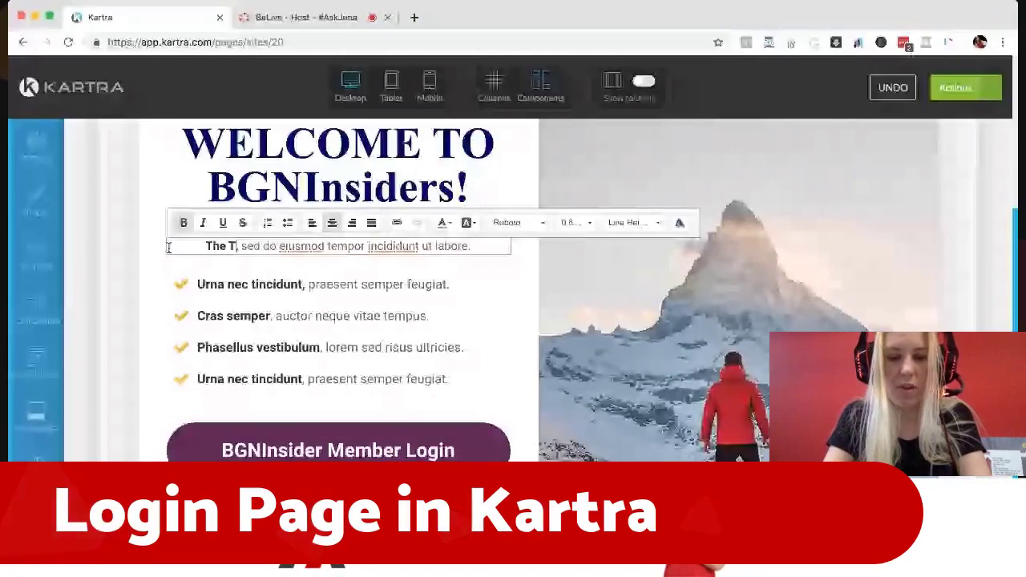
pyautogui.write('rue Business G')
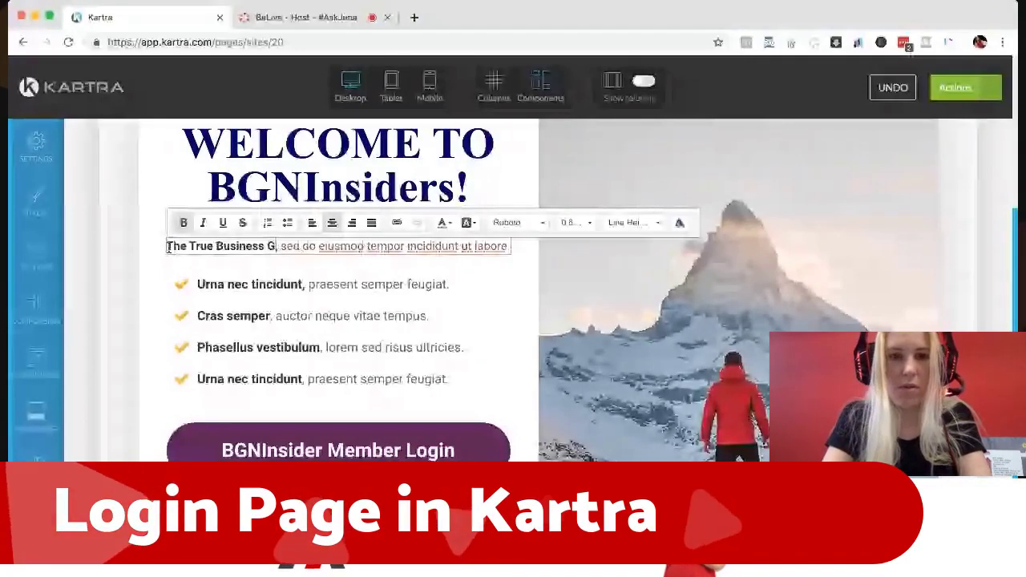
pyautogui.write('rwot')
pyautogui.press('BackSpace')
pyautogui.press('BackSpace')
pyautogui.press('BackSpace')
pyautogui.write('owth Network,')
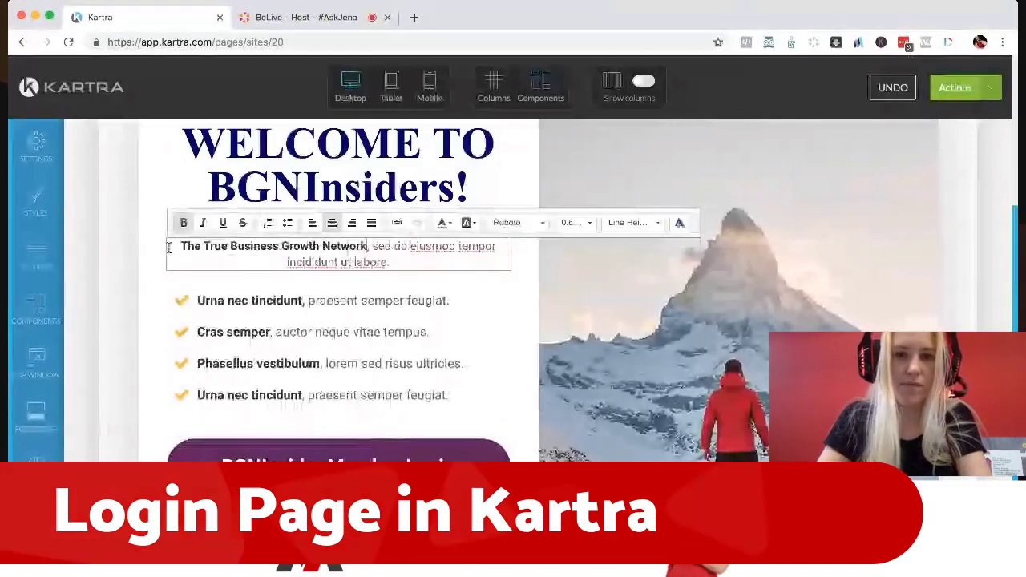
# Replace the rest of that paragraph with "your personal expertise vault to grow and double your business year after year."
pyautogui.moveTo(372, 248); pyautogui.dragTo(392, 264)
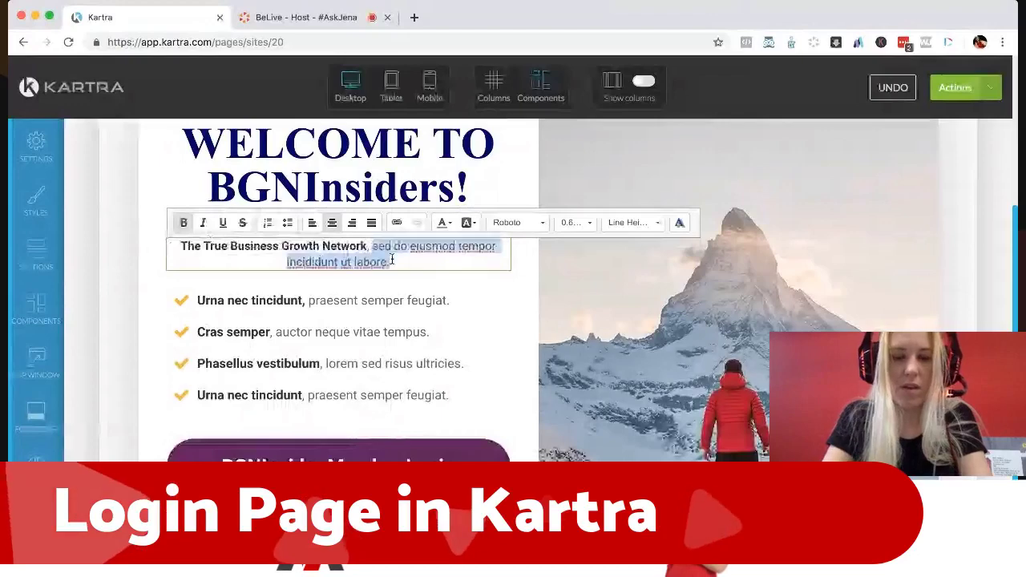
pyautogui.press('BackSpace')
pyautogui.write('your pers')
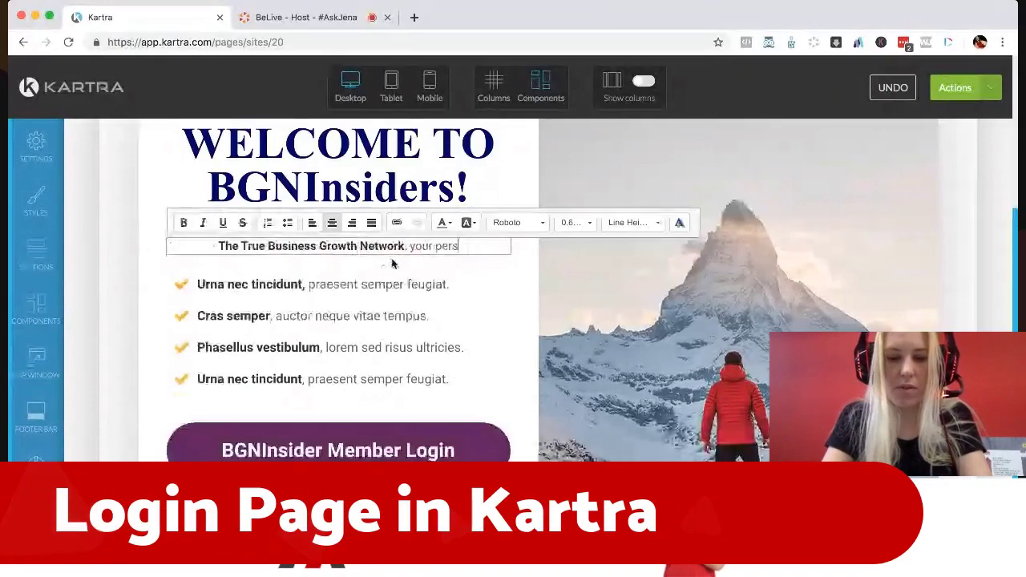
pyautogui.write('onal exp')
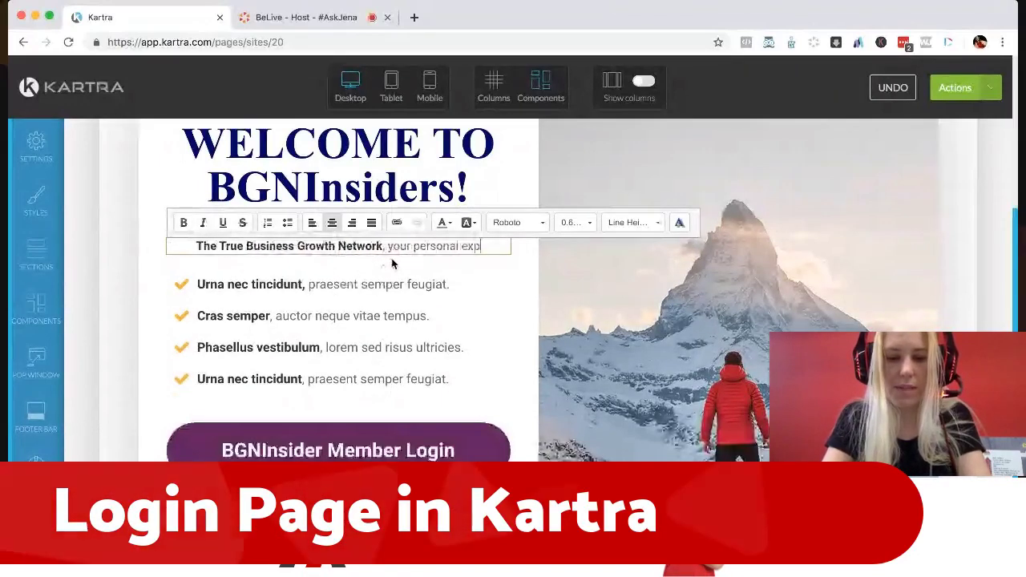
pyautogui.write('ertise vault to grow')
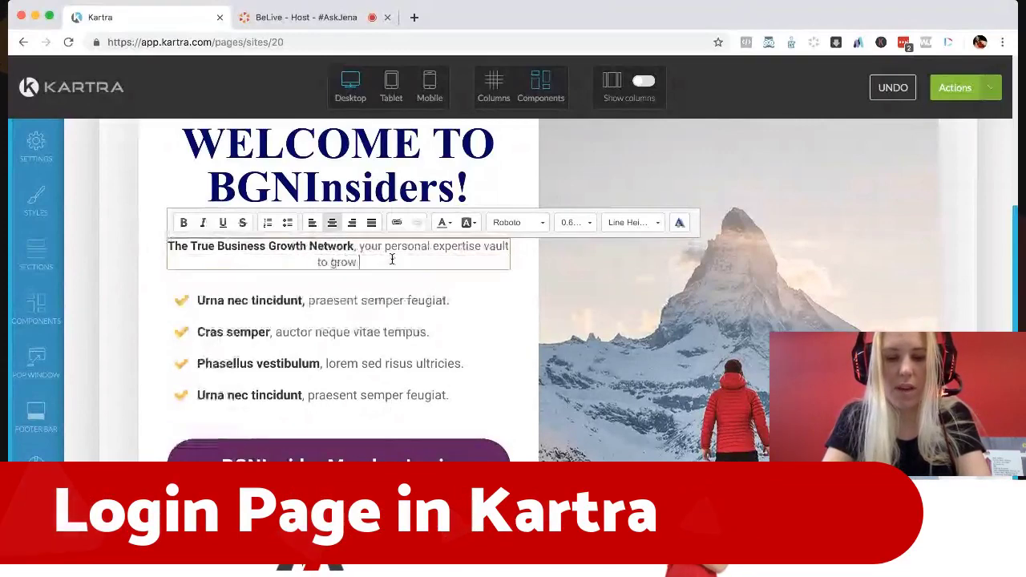
pyautogui.write(' and double your')
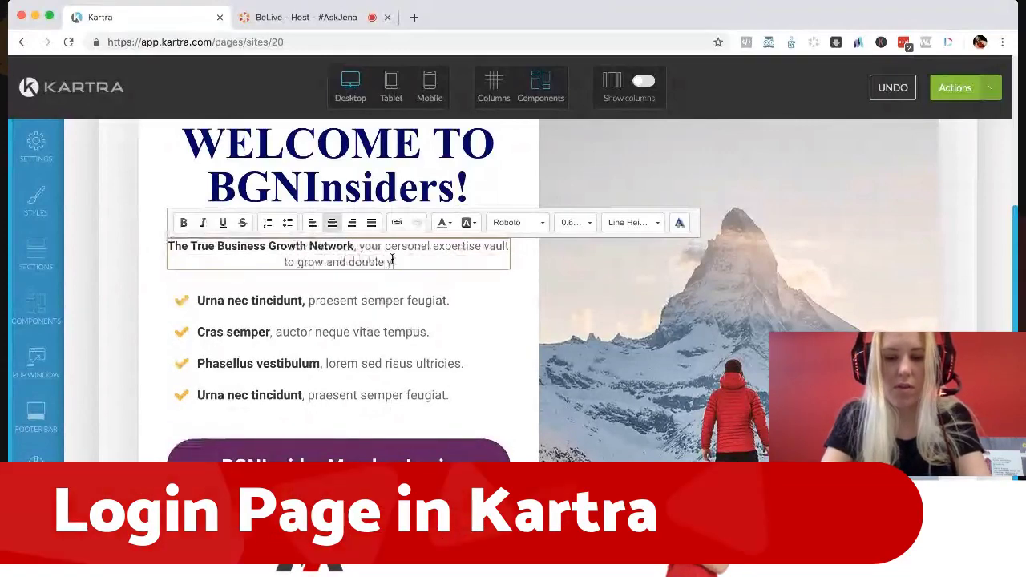
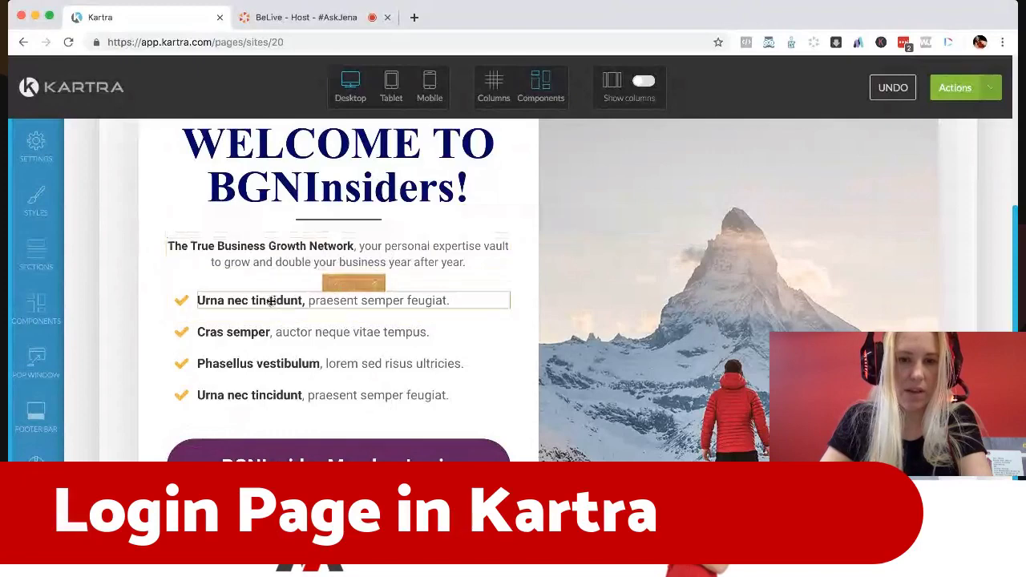
# Set the first list item's check icon color to rgb(44, 59, 100), apply it and close the icon's configuration
pyautogui.click(339, 298)
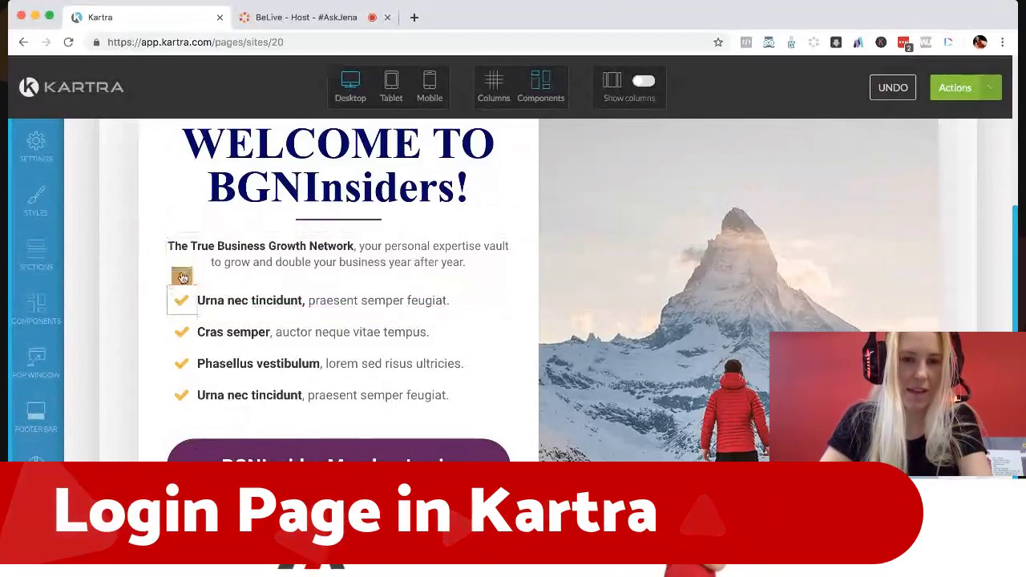
pyautogui.click(181, 277)
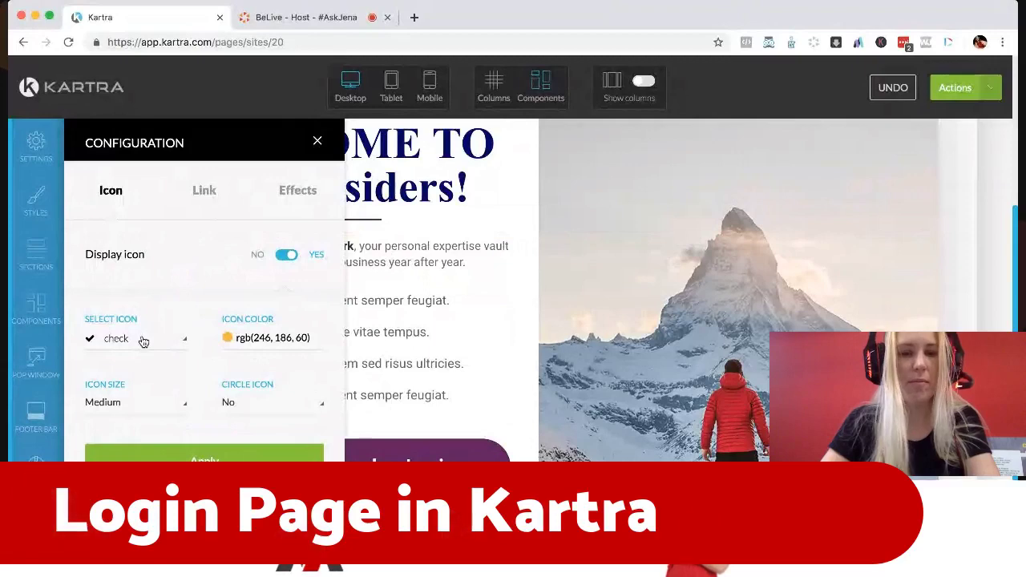
pyautogui.click(256, 337)
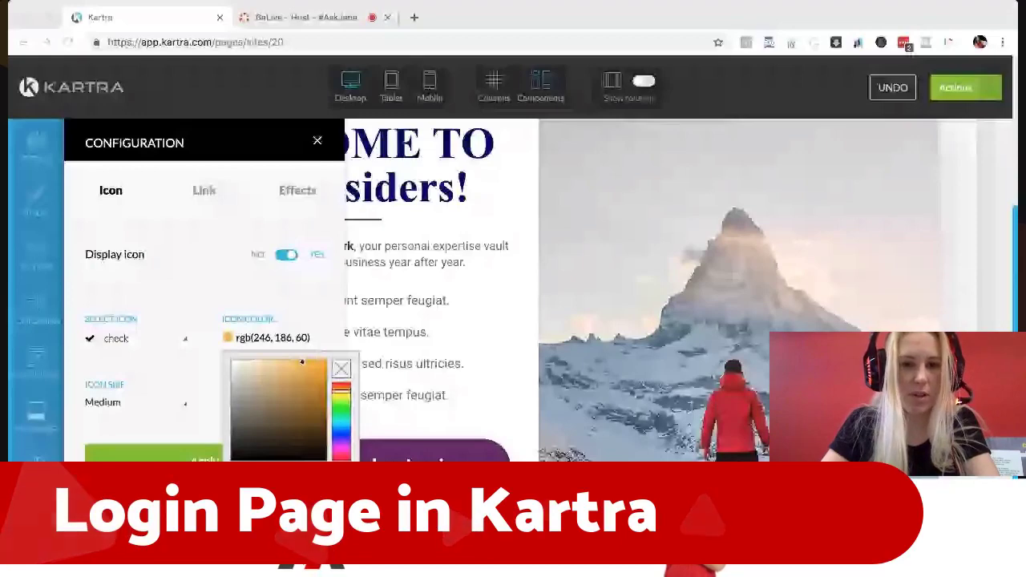
pyautogui.write('rgb(44, 59, 100)')
pyautogui.click(280, 337)
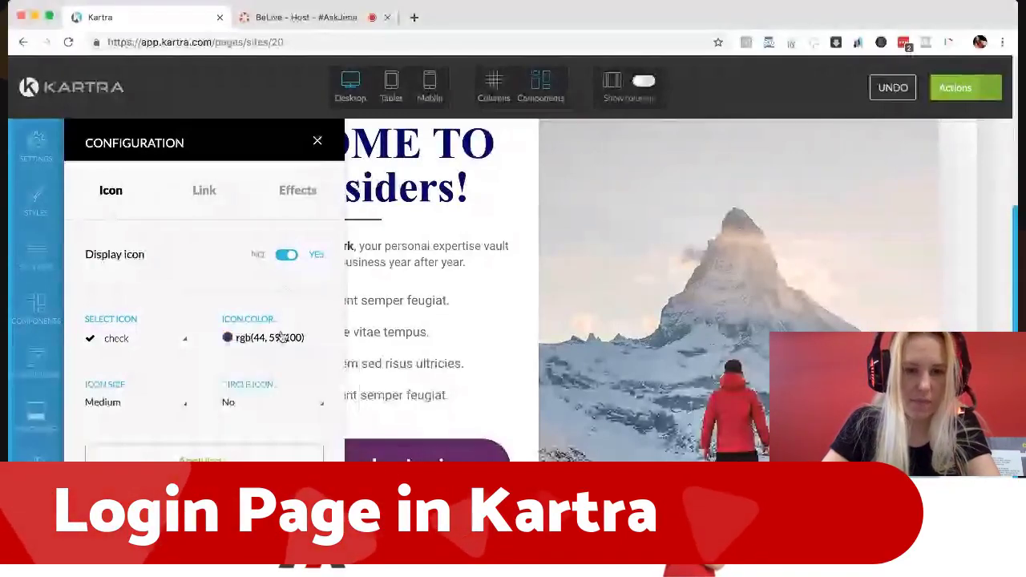
pyautogui.click(317, 138)
# Recolor the second list item's check icon to rgb(44, 59, 100) and close its configuration
pyautogui.click(182, 308)
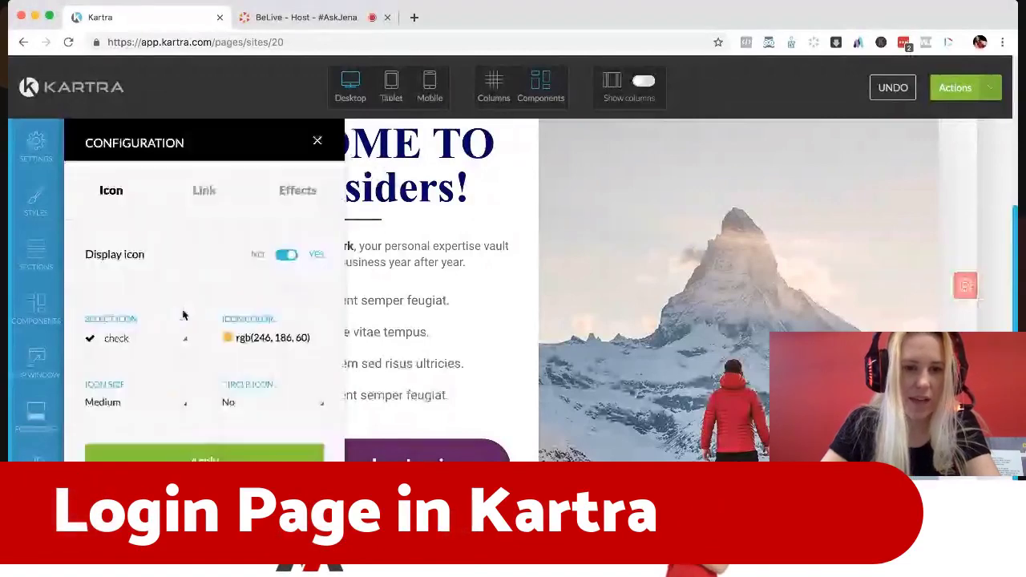
pyautogui.click(240, 338)
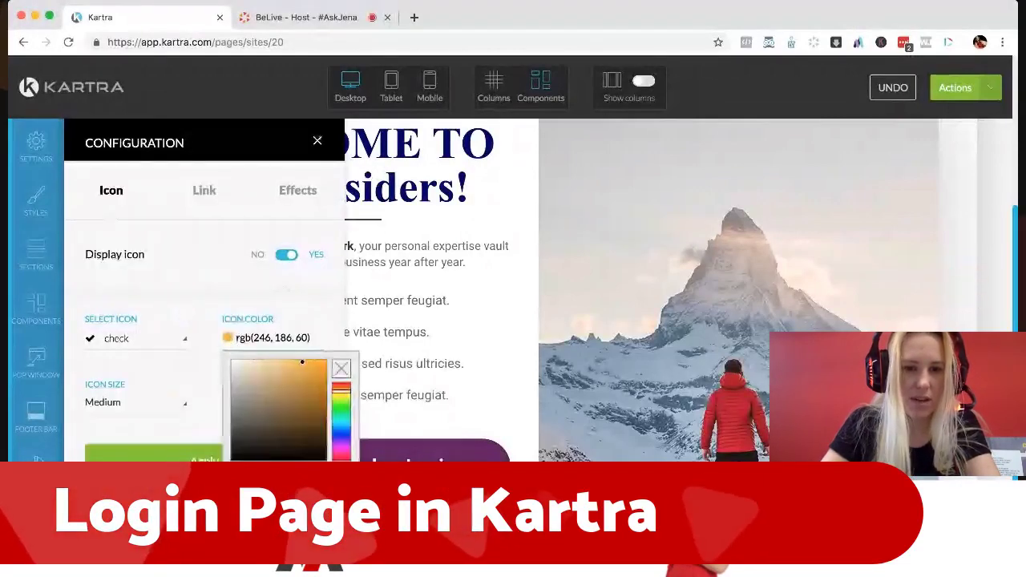
pyautogui.click(283, 420)
pyautogui.click(317, 140)
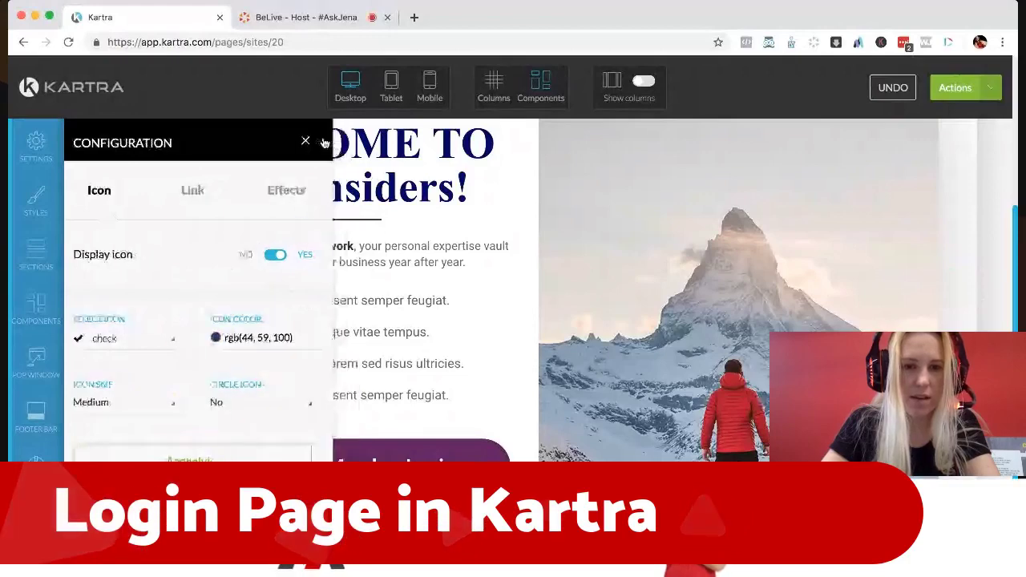
# Recolor the third list item's check icon to rgb(44, 59, 100) and close its configuration
pyautogui.click(181, 332)
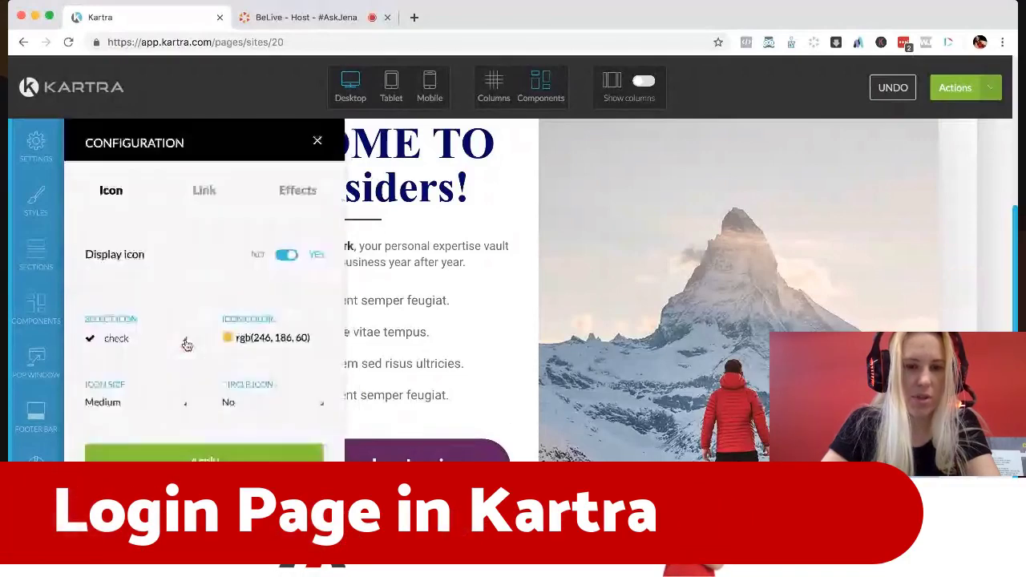
pyautogui.click(230, 337)
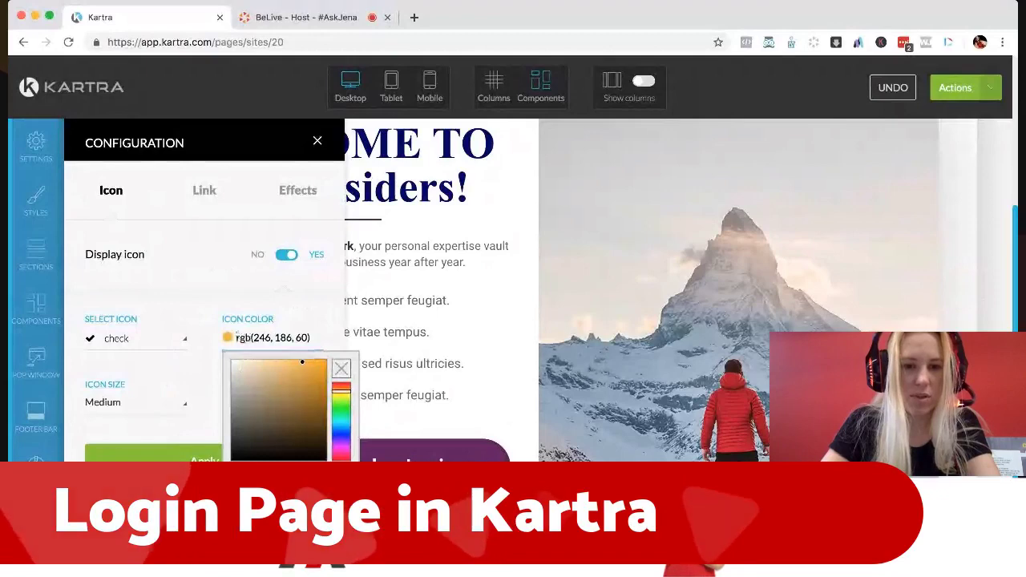
pyautogui.click(282, 420)
pyautogui.click(329, 371)
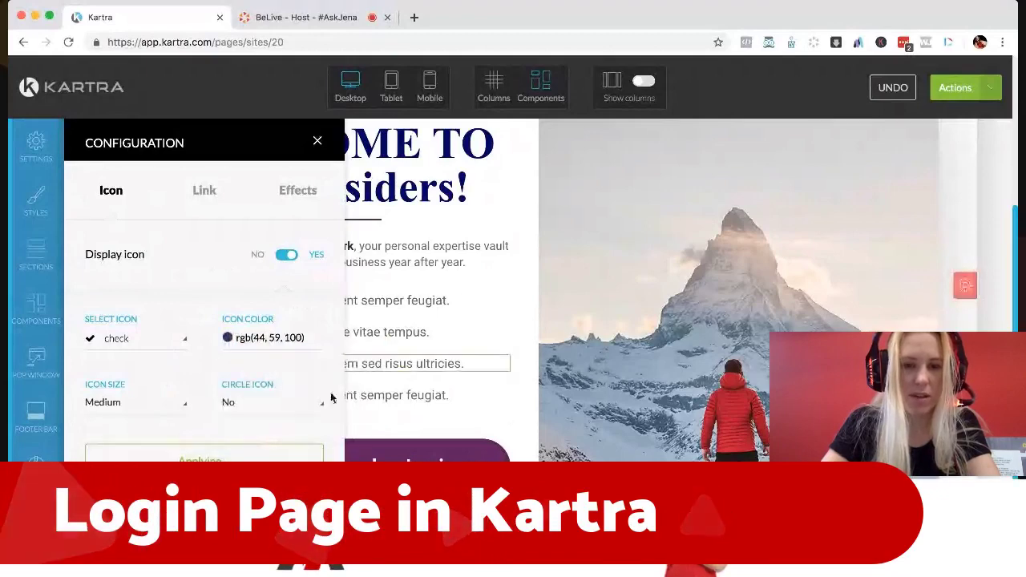
pyautogui.click(318, 143)
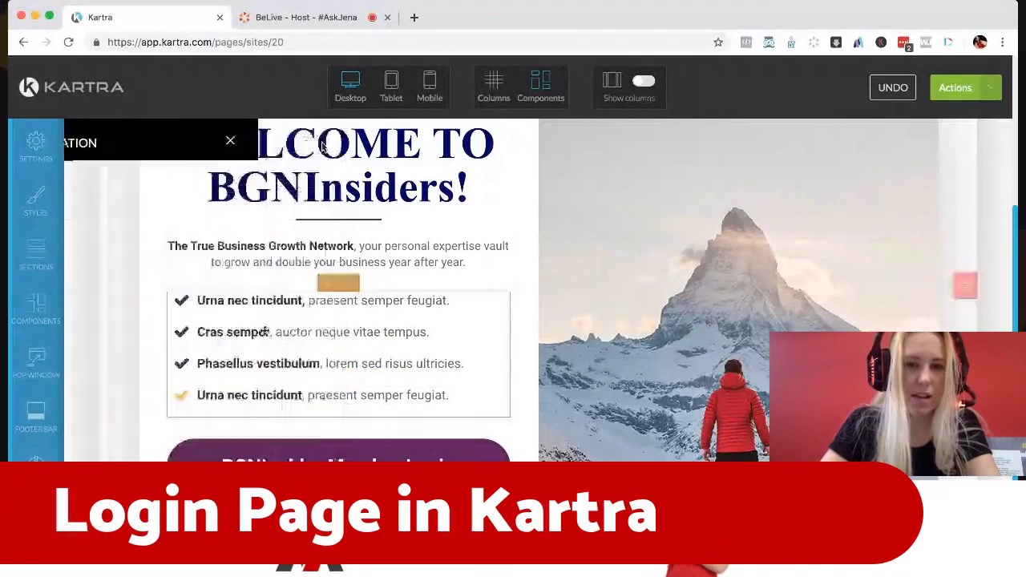
# Recolor the fourth list item's check icon to rgb(44, 59, 100), apply it and close its configuration
pyautogui.click(181, 372)
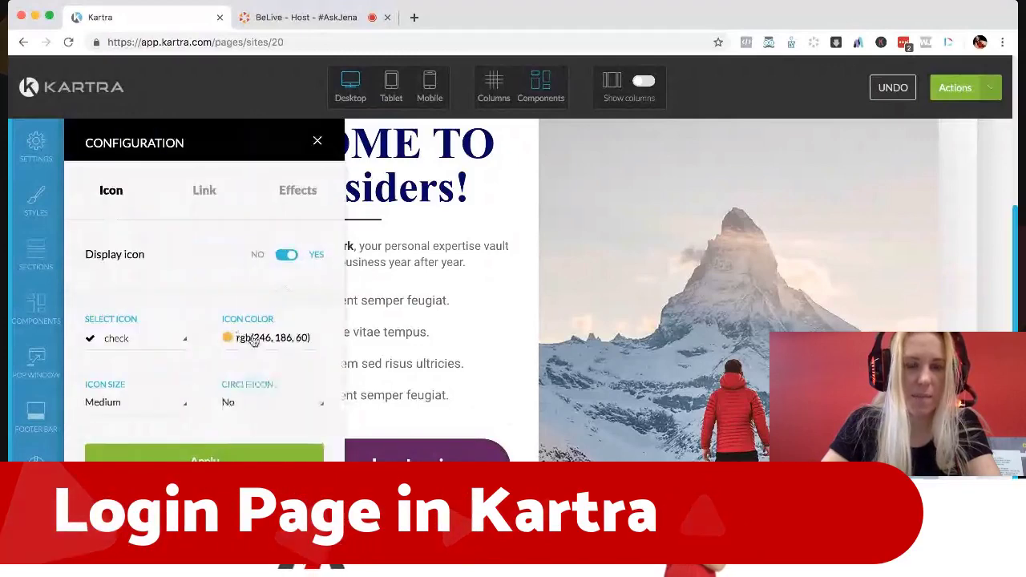
pyautogui.click(251, 341)
pyautogui.write('rgb(44, 59, 100)')
pyautogui.click(209, 437)
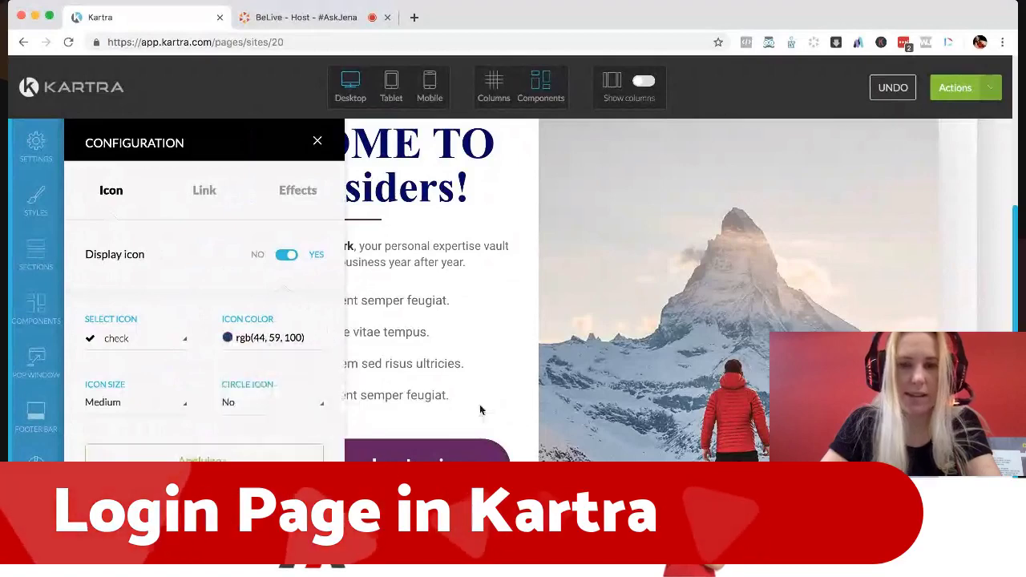
pyautogui.click(206, 457)
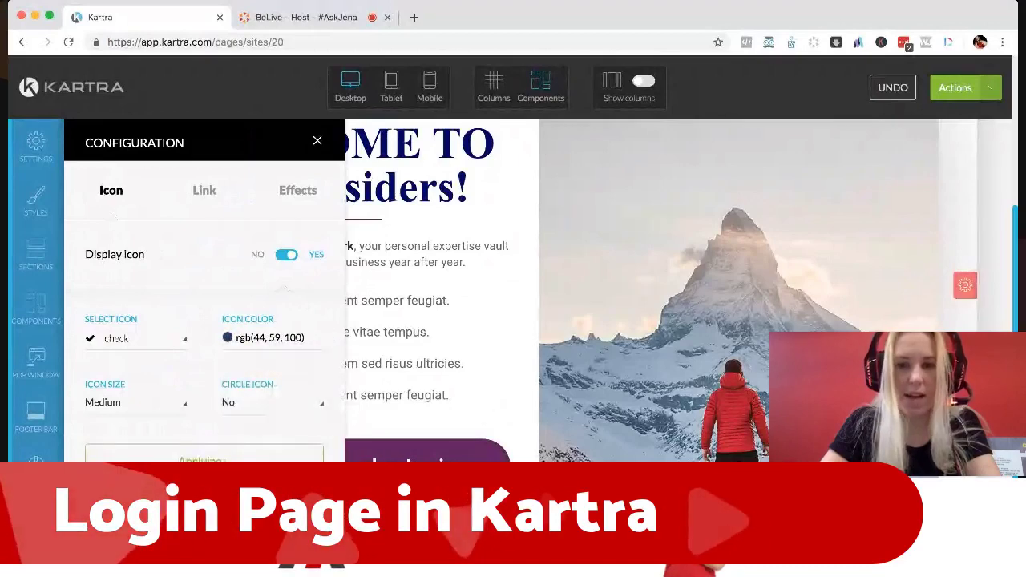
pyautogui.click(316, 141)
# Rewrite the first list item as "100+ Templates, to Map Out Success Fast", keeping only the lead phrase bold
pyautogui.scroll(-3, 304, 264)
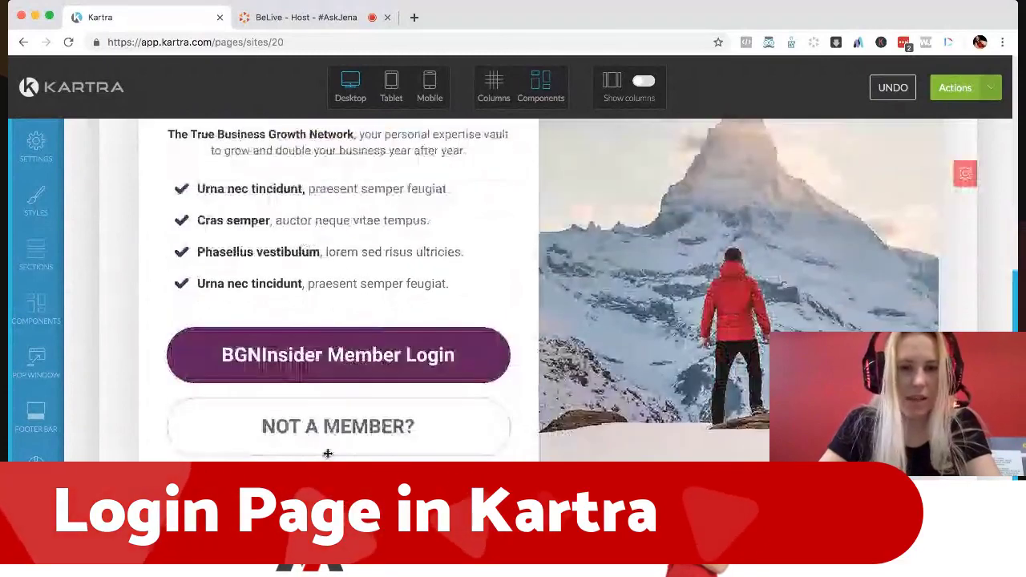
pyautogui.scroll(4, 213, 412)
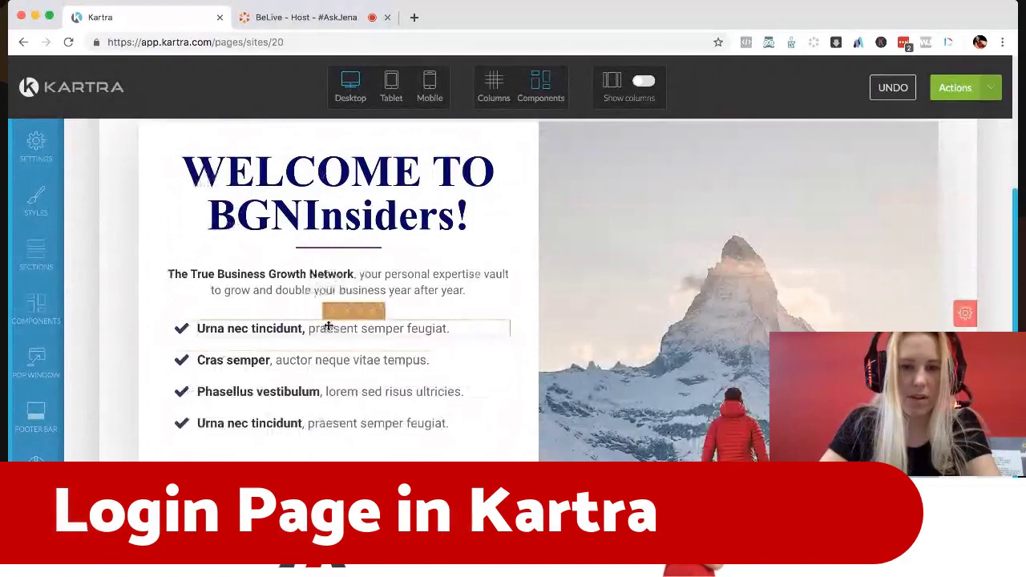
pyautogui.doubleClick(303, 327)
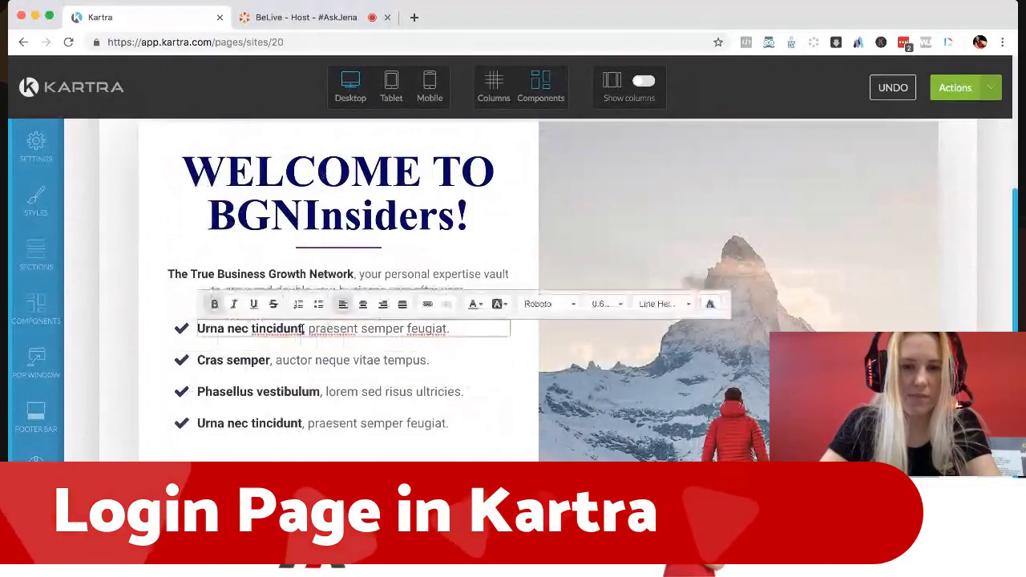
pyautogui.moveTo(303, 327); pyautogui.dragTo(196, 328)
pyautogui.write('100')
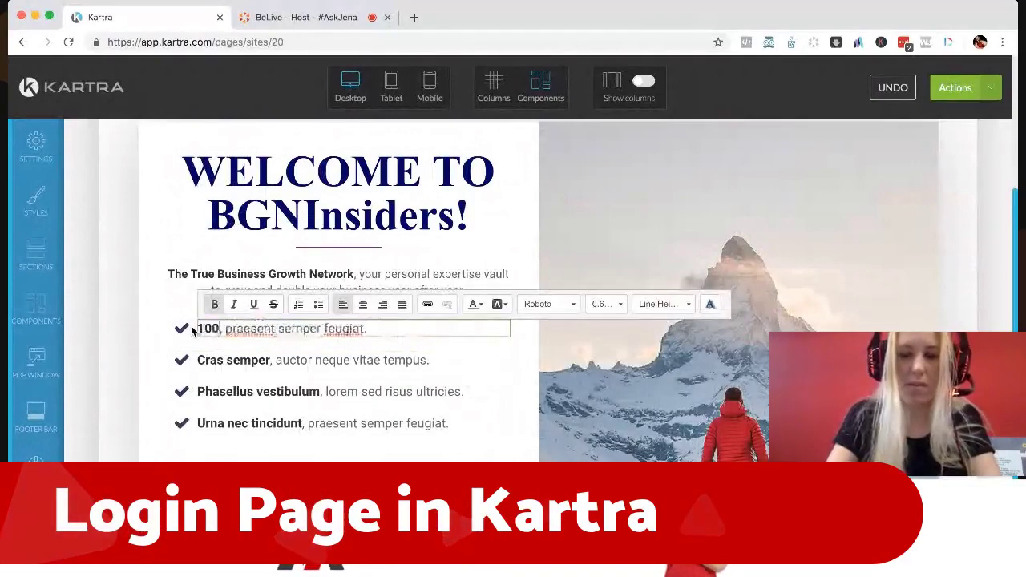
pyautogui.write('+ Templates')
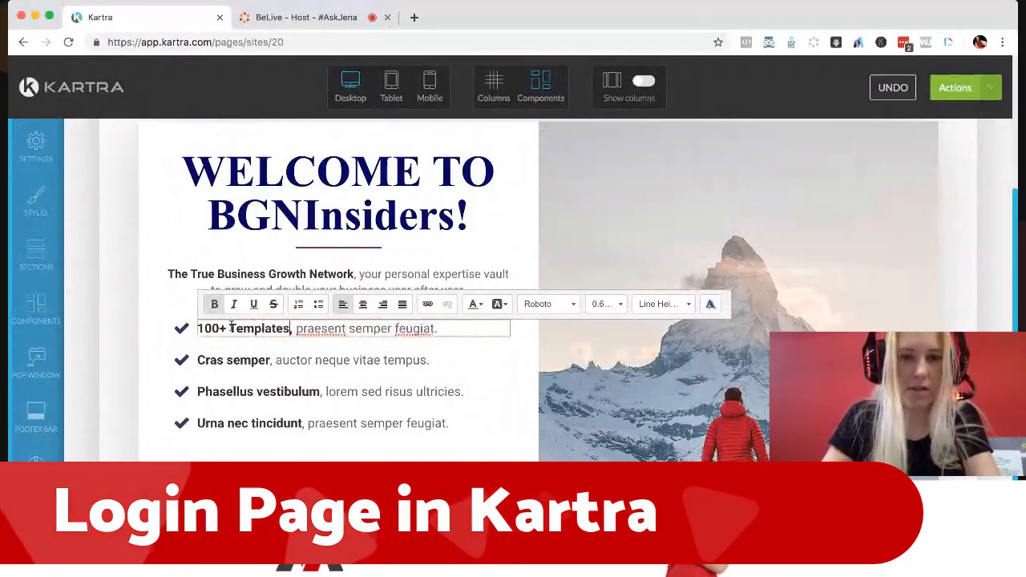
pyautogui.moveTo(296, 328); pyautogui.dragTo(458, 327)
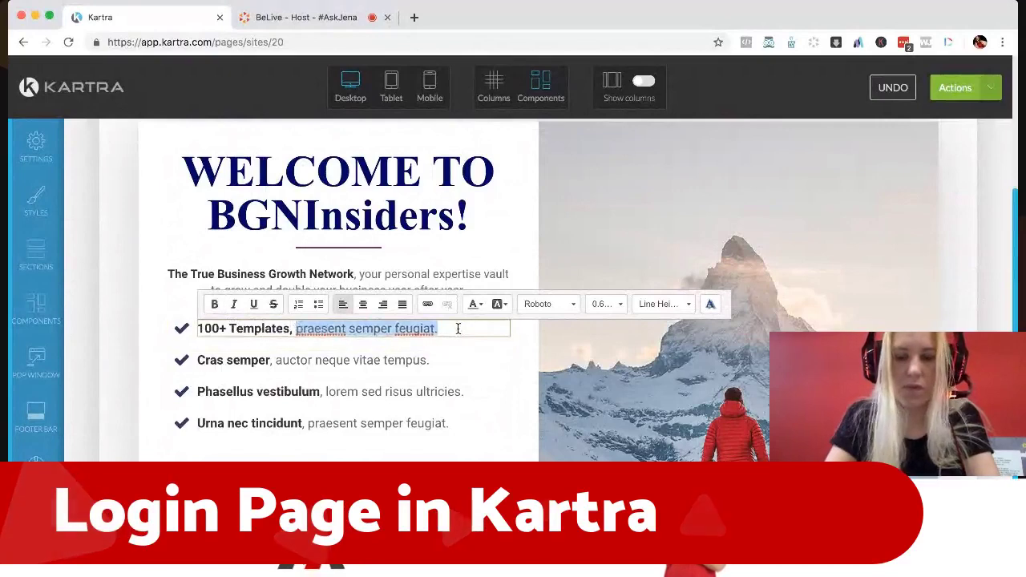
pyautogui.write('to Map Out Success Fast')
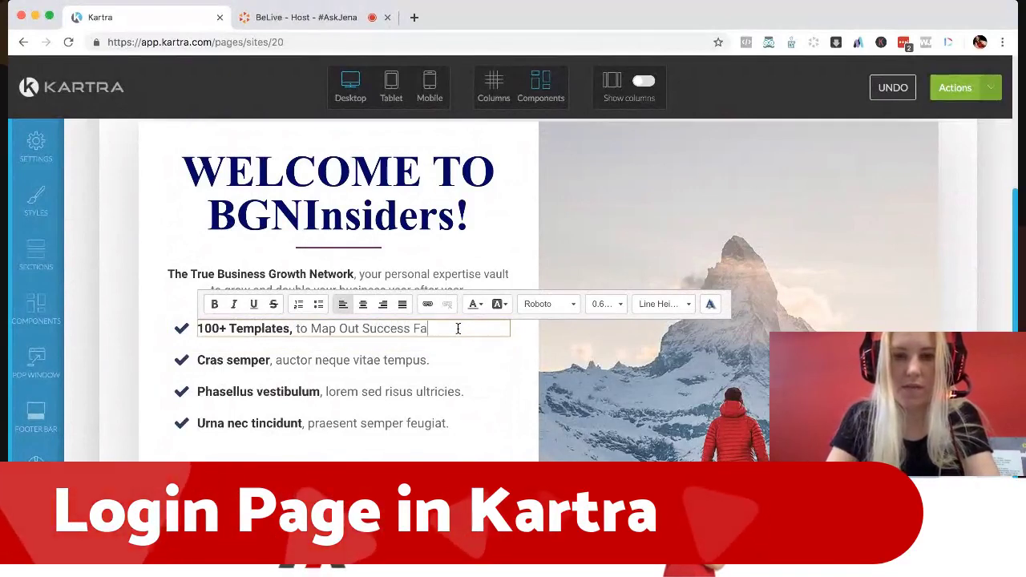
# Replace the second list item's bold lead phrase with "100+ Hours of Training,"
pyautogui.click(353, 362)
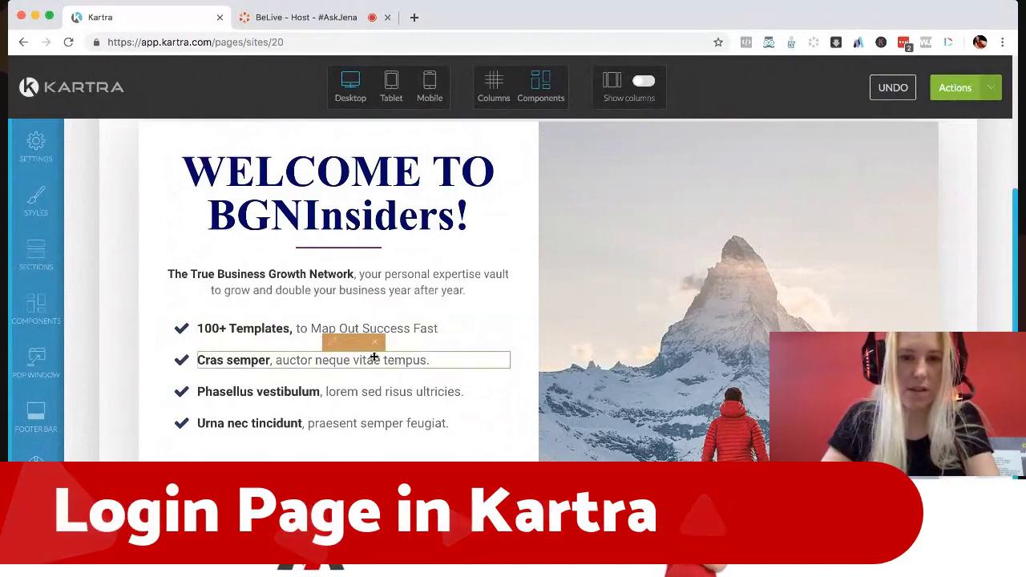
pyautogui.click(268, 363)
pyautogui.write('100+ ')
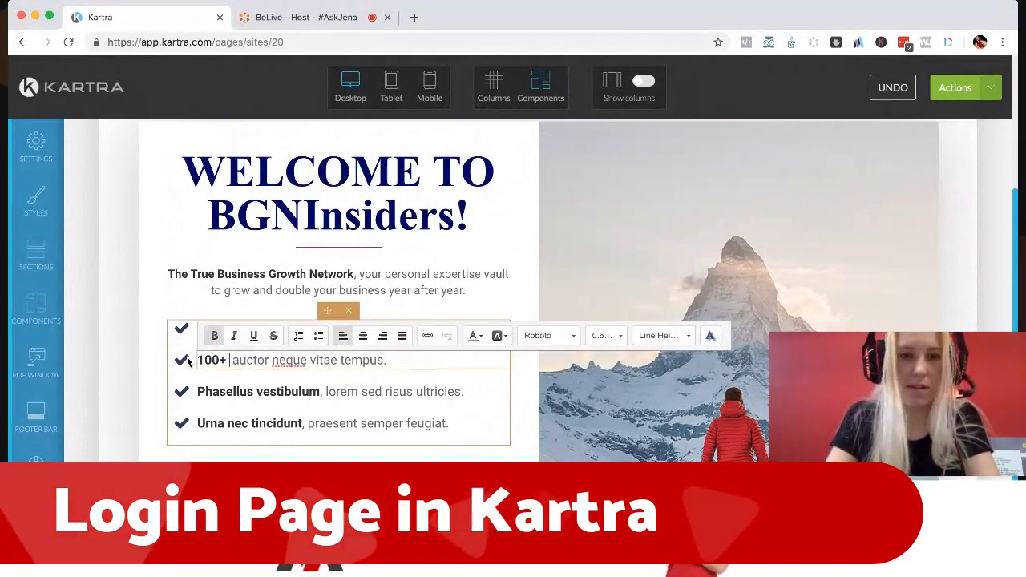
pyautogui.write('Hours of Training')
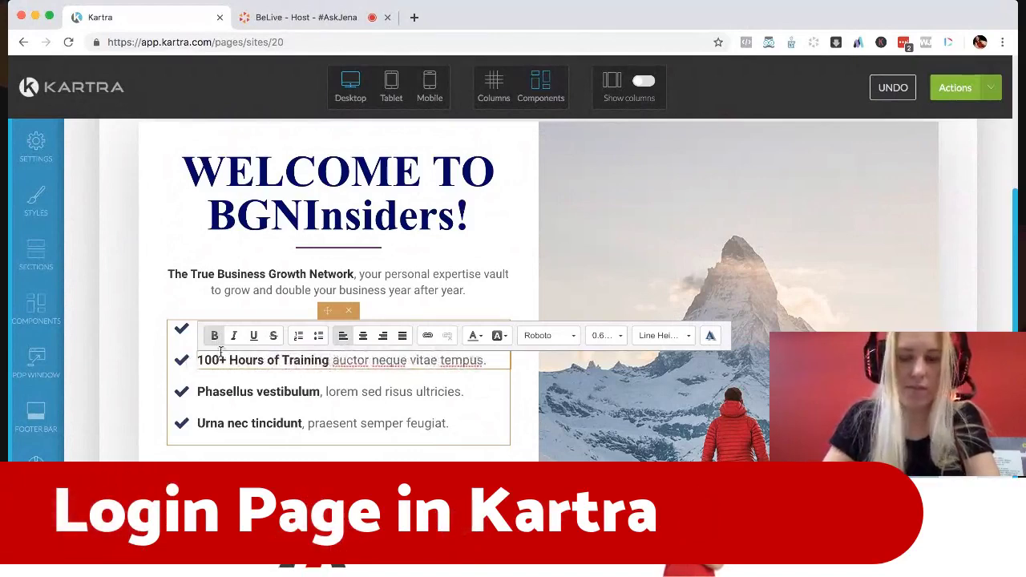
pyautogui.write(',')
# Replace the rest of the second list item's text with "from over 30+ experts"
pyautogui.moveTo(335, 361); pyautogui.dragTo(493, 359)
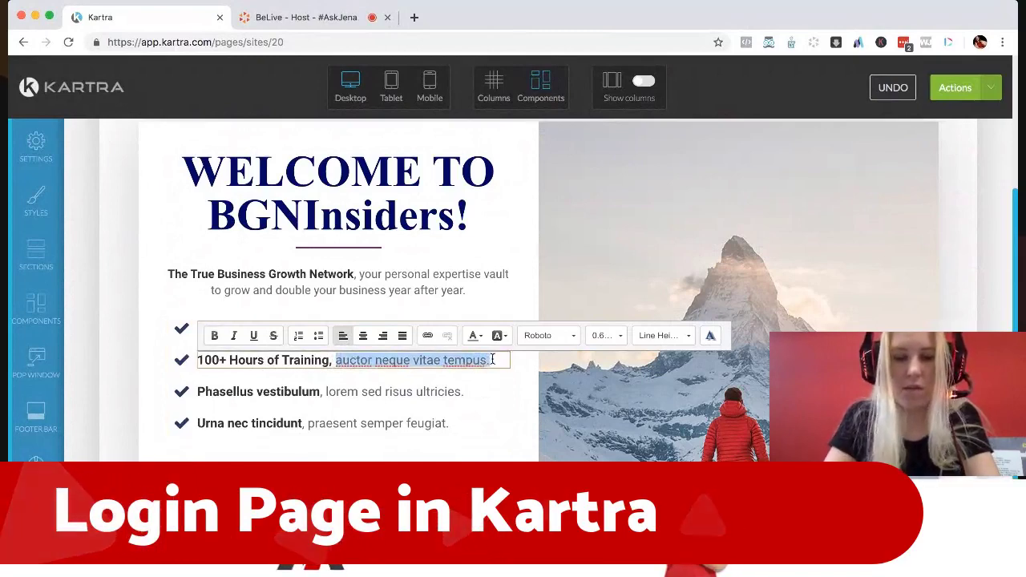
pyautogui.write('from over 30+')
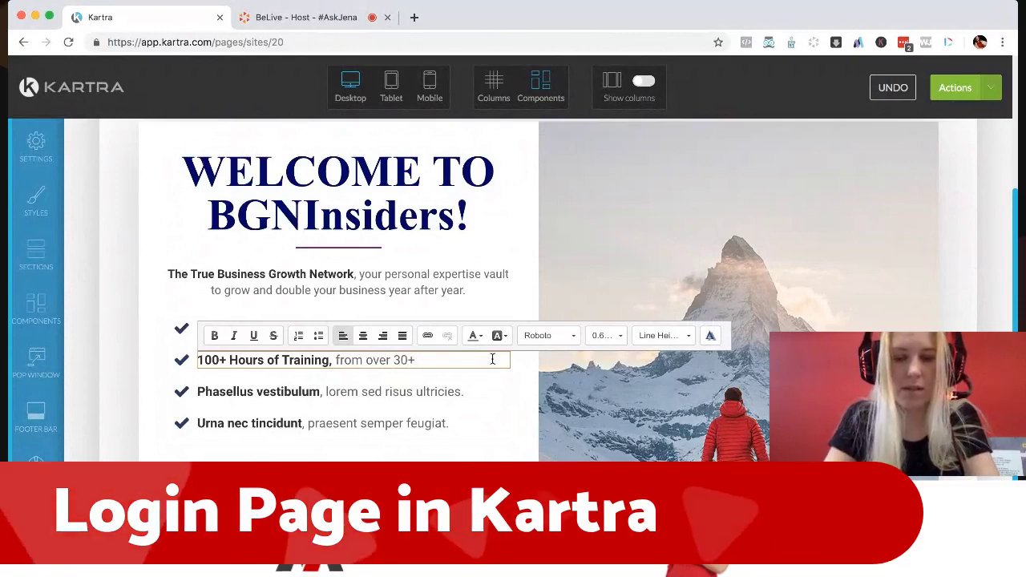
pyautogui.write(' prof')
pyautogui.press('BackSpace')
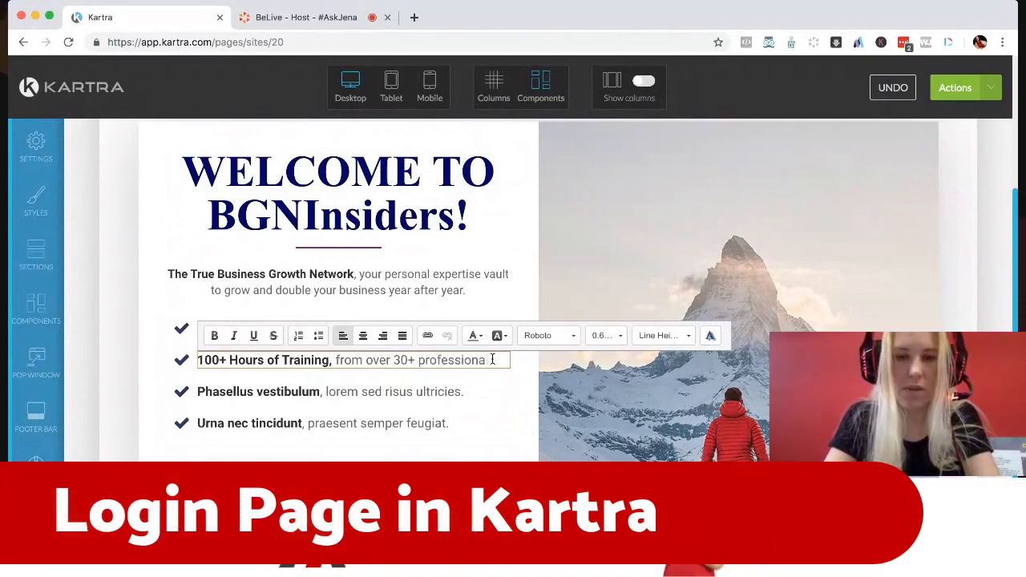
pyautogui.press('BackSpace')
pyautogui.press('BackSpace')
pyautogui.press('BackSpace')
pyautogui.press('BackSpace')
pyautogui.press('BackSpace')
pyautogui.press('BackSpace')
pyautogui.press('BackSpace')
pyautogui.press('BackSpace')
pyautogui.press('BackSpace')
pyautogui.press('BackSpace')
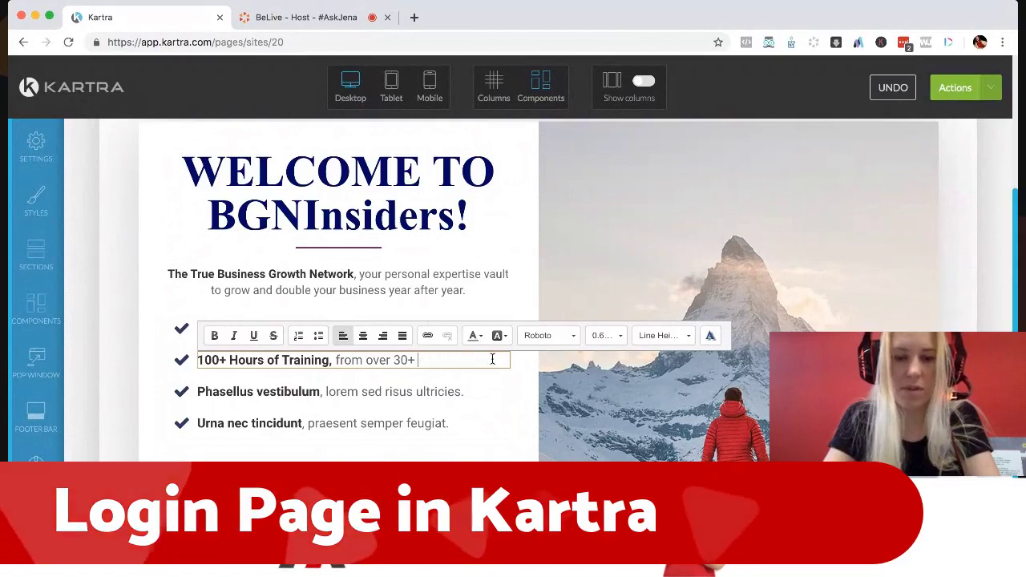
pyautogui.write('experts')
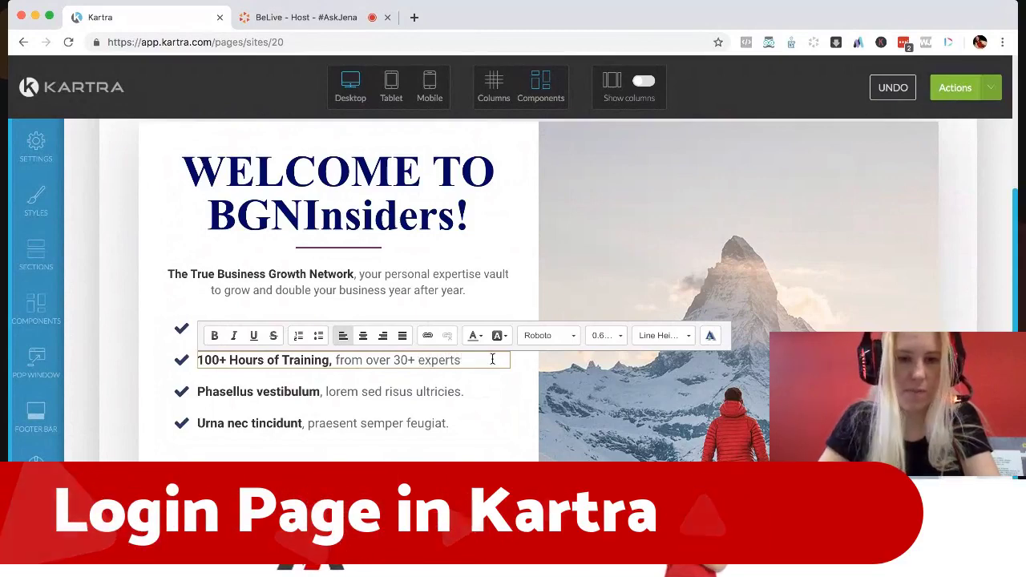
# Rewrite the third list item as "Email Swipe Files, Copy/Paste and Edit to Customize", keeping only the lead phrase bold
pyautogui.click(306, 388)
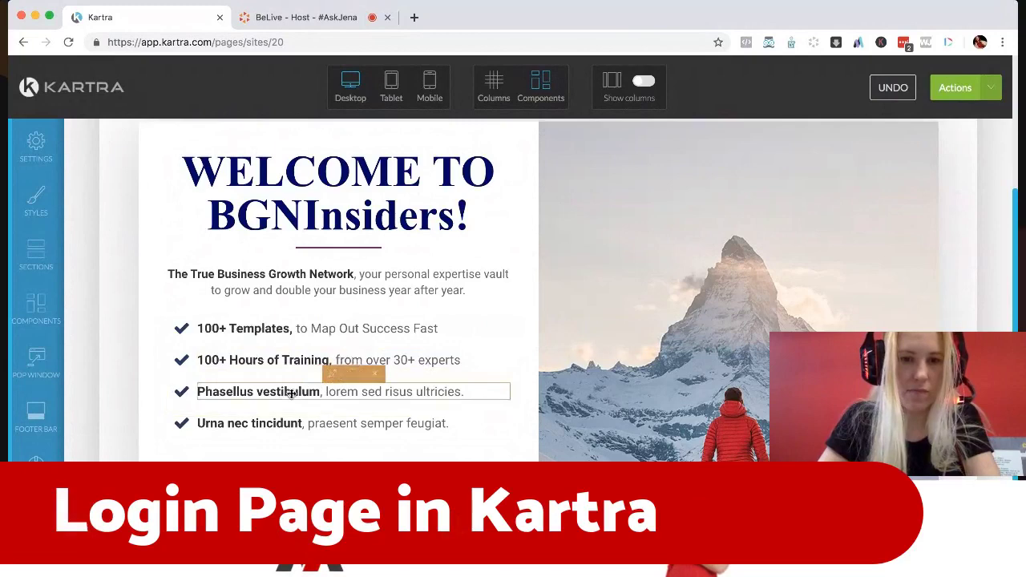
pyautogui.click(338, 375)
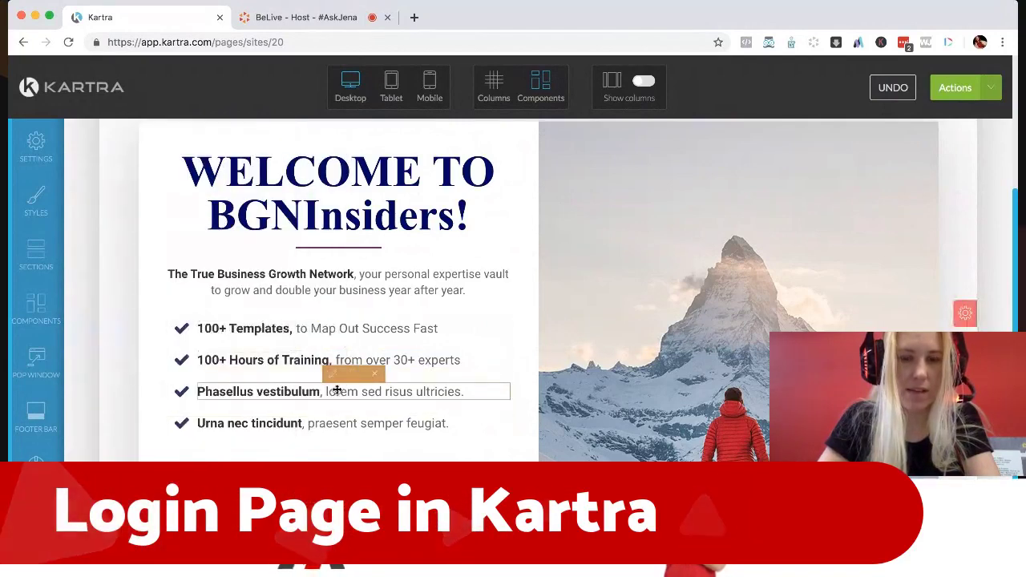
pyautogui.click(356, 375)
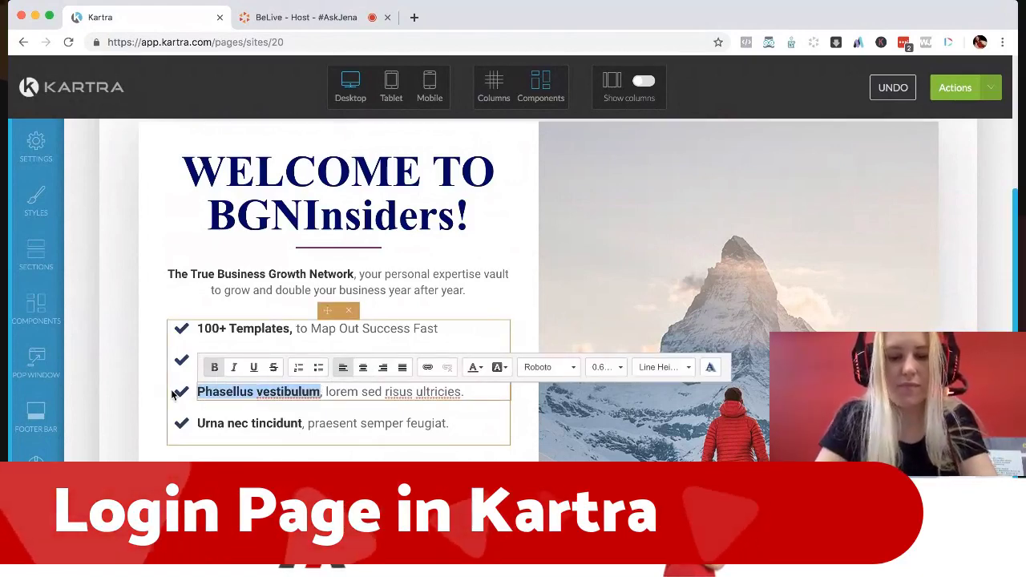
pyautogui.write('Email ')
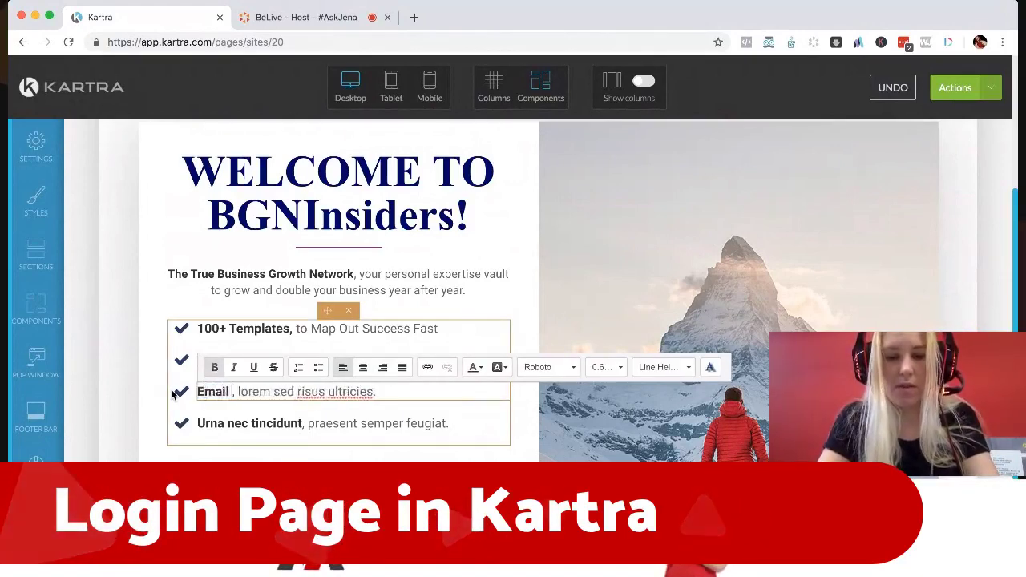
pyautogui.write('Swipe Files')
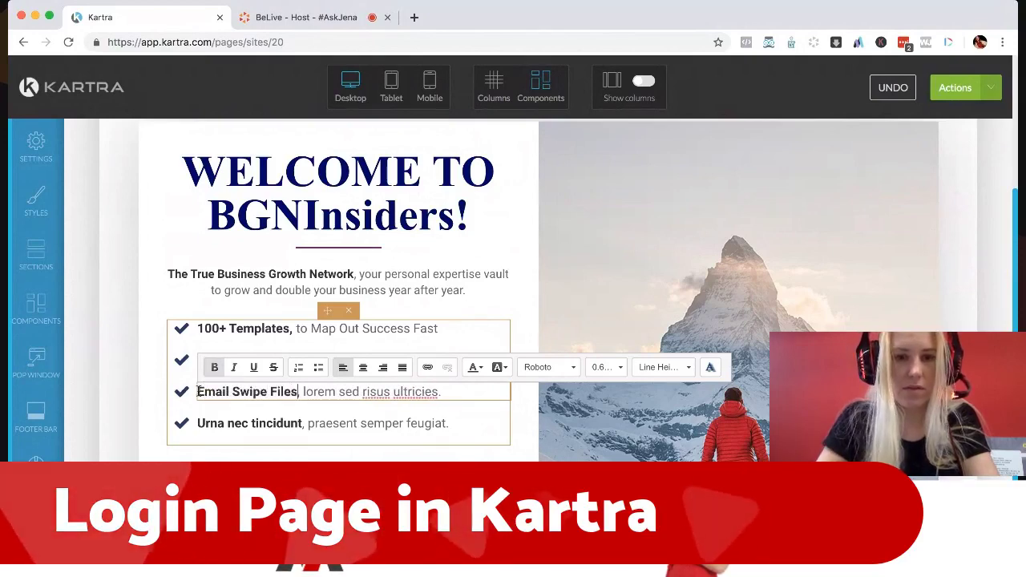
pyautogui.moveTo(441, 392); pyautogui.dragTo(301, 391)
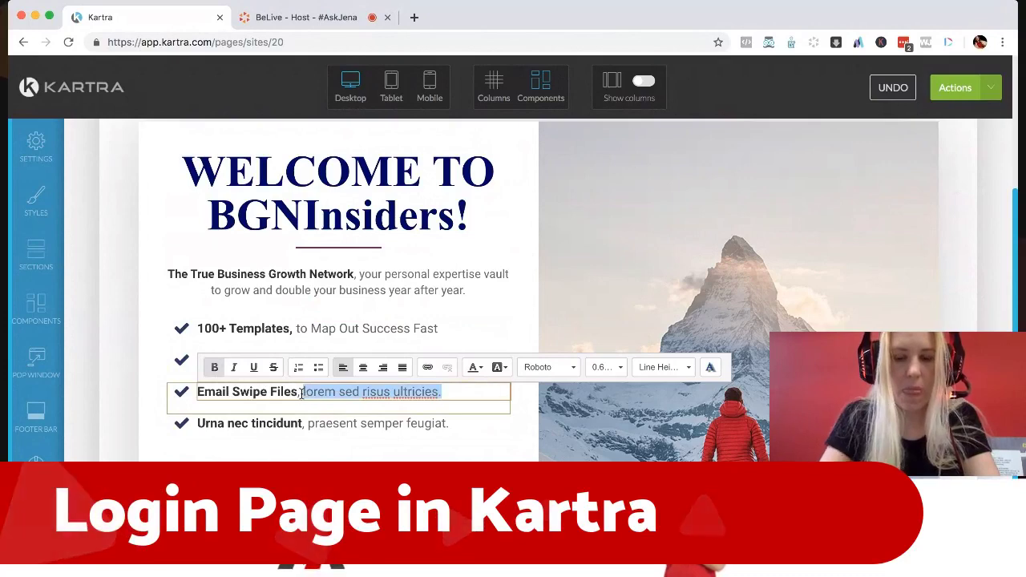
pyautogui.write('Copy/Past')
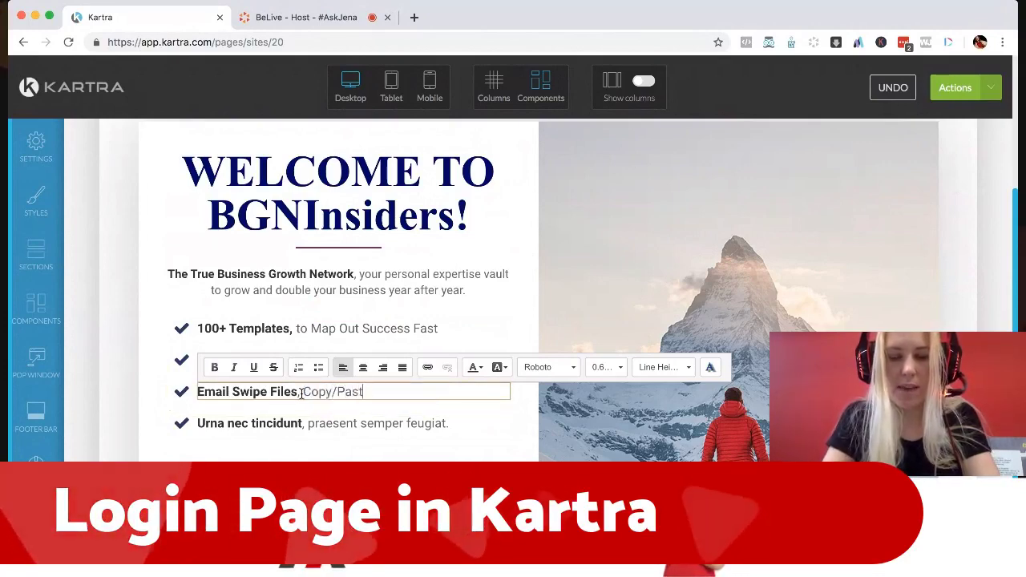
pyautogui.write('e and Edit to Customiz')
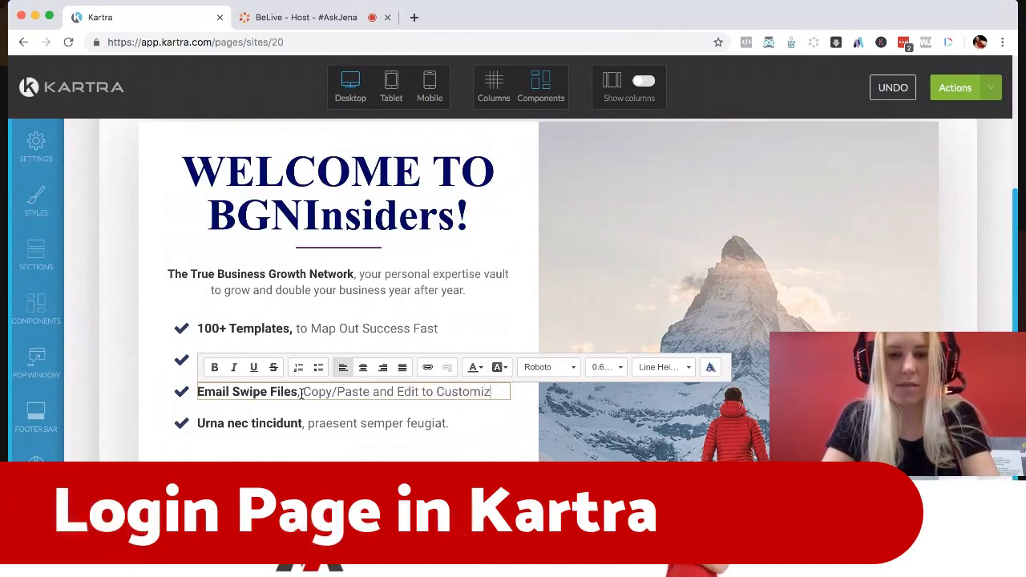
pyautogui.write('e')
pyautogui.click(399, 405)
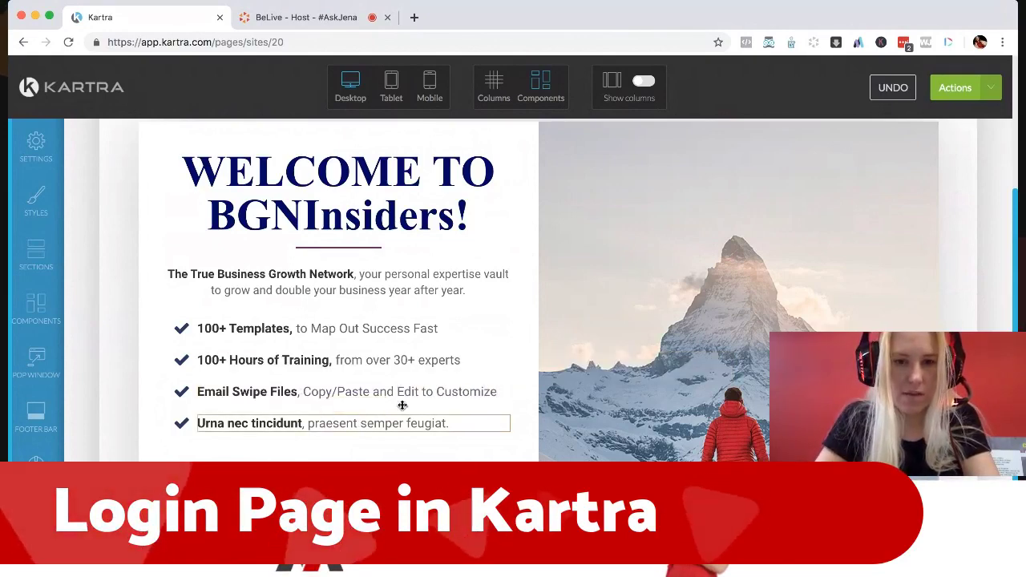
# Capitalize the words "Over" and "Experts" in the second list item
pyautogui.click(430, 359)
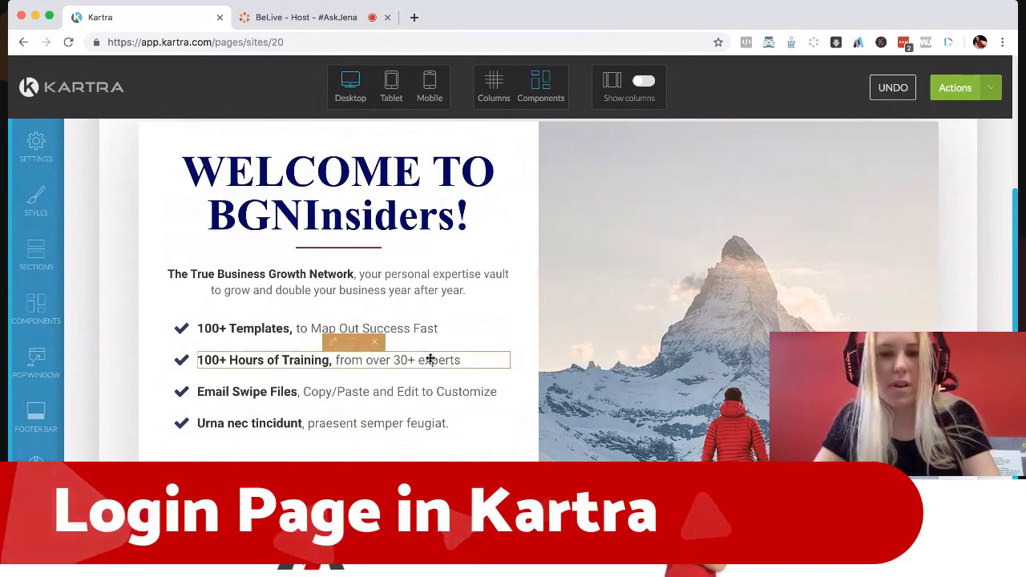
pyautogui.click(344, 360)
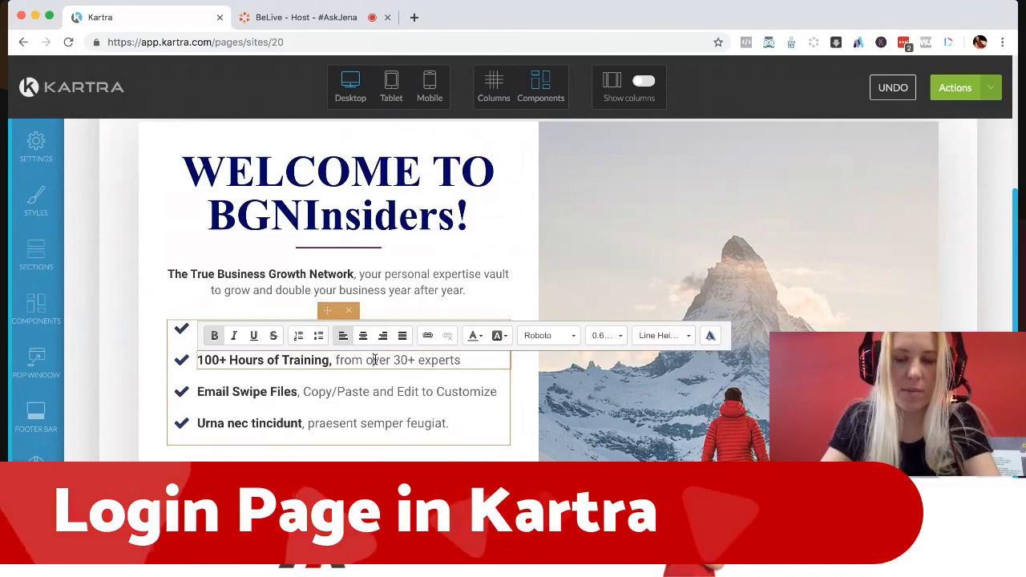
pyautogui.click(374, 359)
pyautogui.press('BackSpace')
pyautogui.write('O')
pyautogui.click(424, 360)
pyautogui.press('BackSpace')
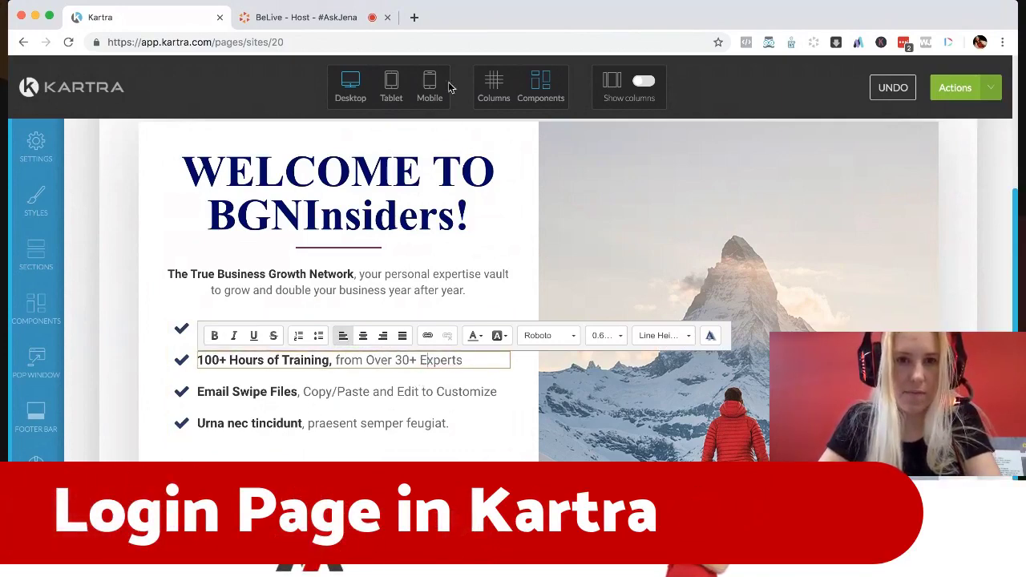
pyautogui.click(296, 17)
pyautogui.click(171, 22)
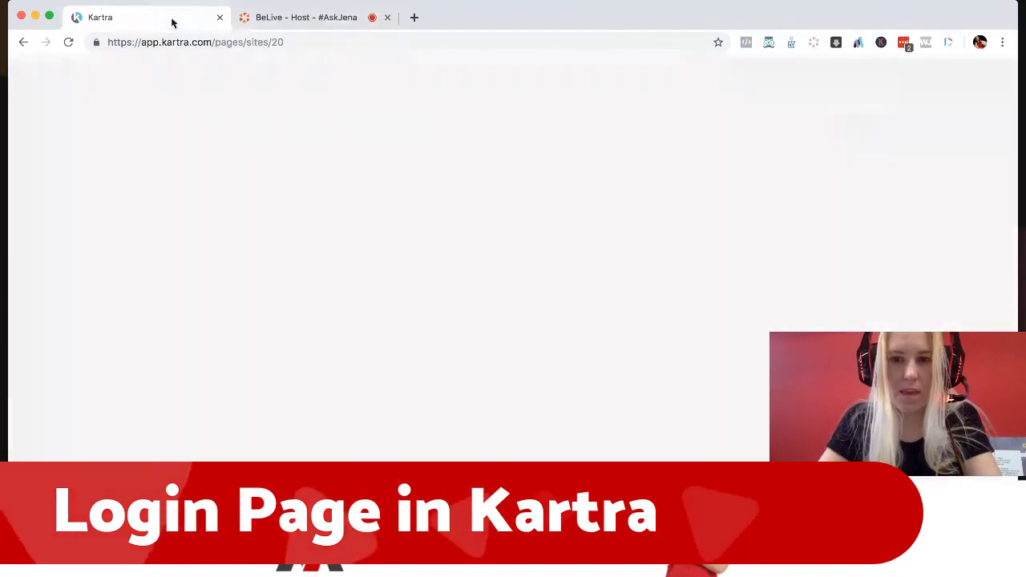
# Open the fourth benefit list item for editing and select its bold lead phrase
pyautogui.click(295, 429)
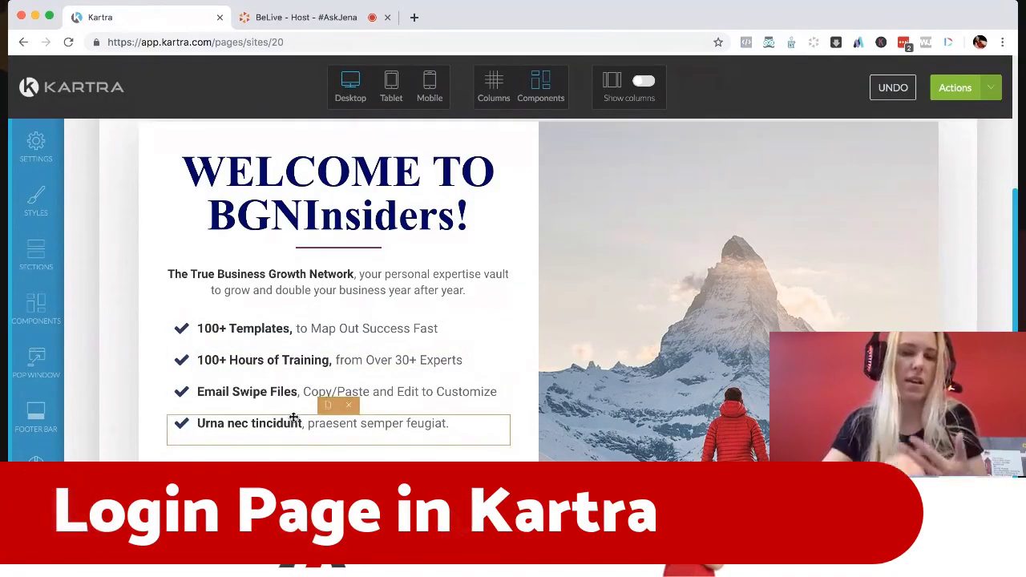
pyautogui.click(294, 420)
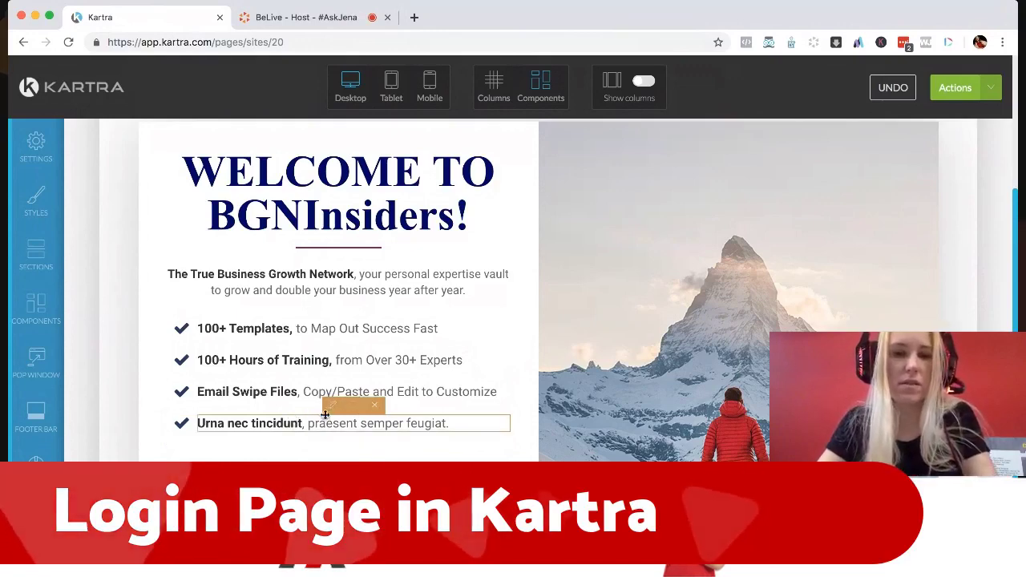
pyautogui.click(355, 414)
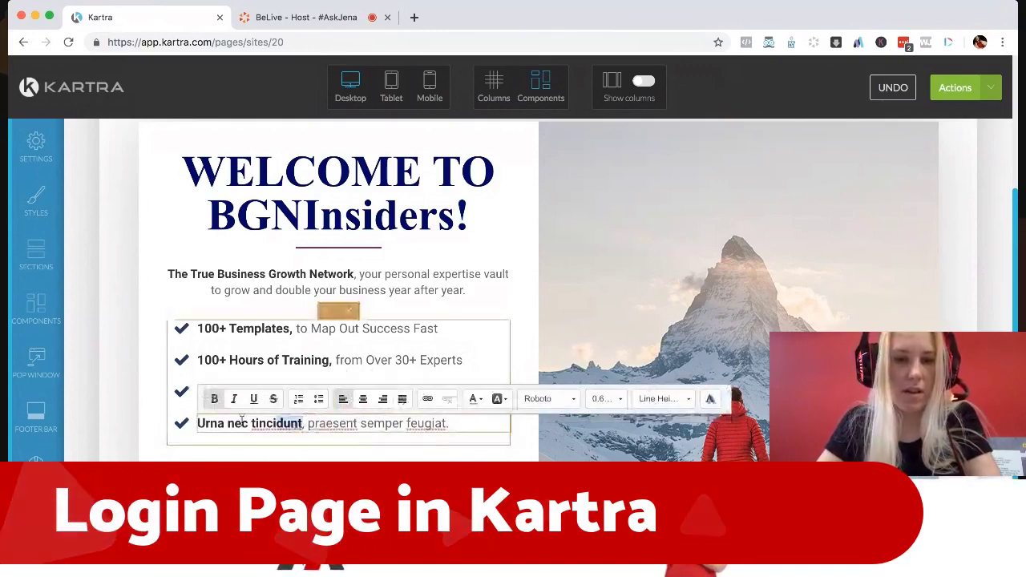
pyautogui.moveTo(241, 420); pyautogui.dragTo(197, 419)
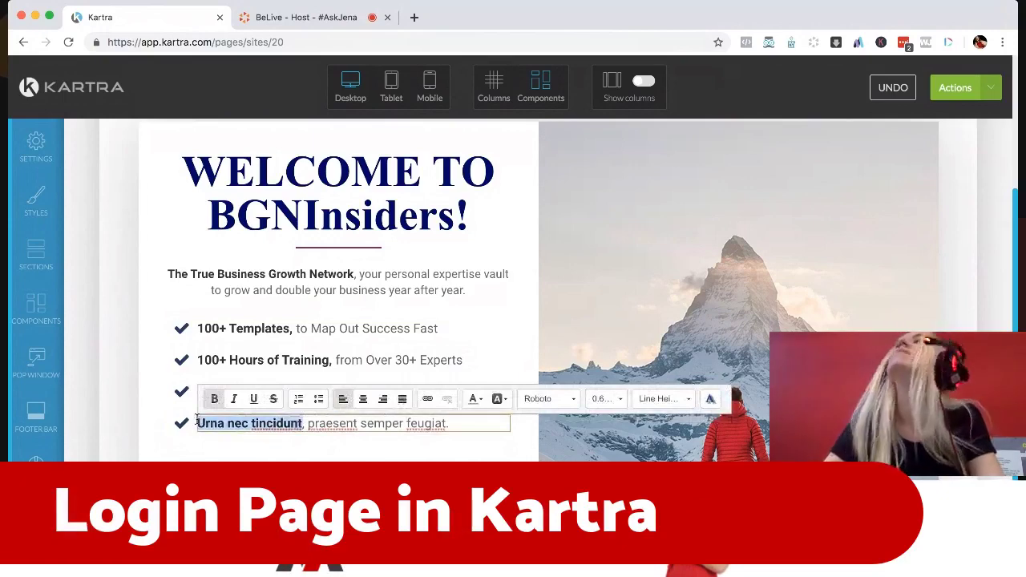
pyautogui.write('Access to ')
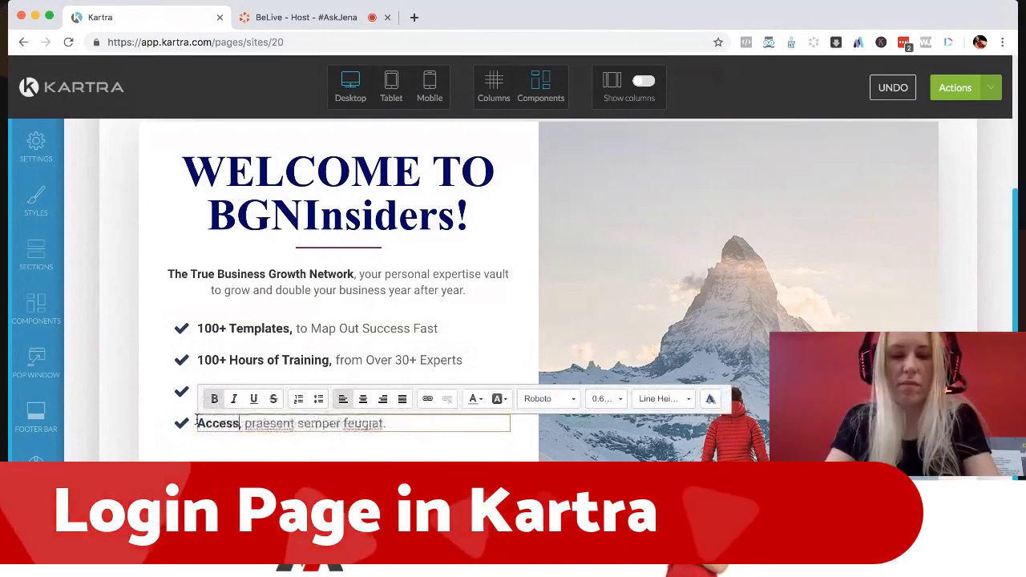
pyautogui.write('Ou')
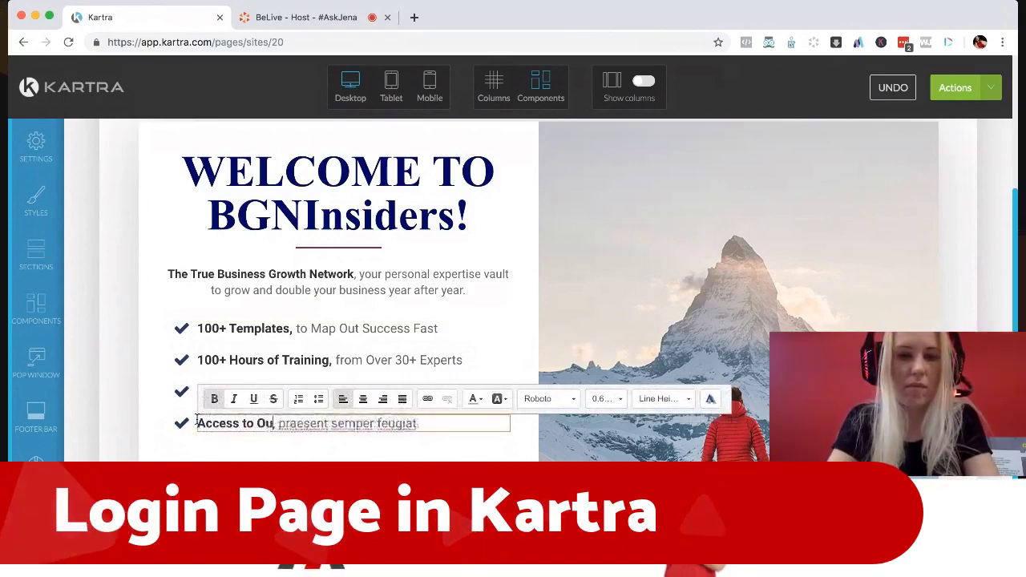
pyautogui.press('BackSpace')
pyautogui.press('BackSpace')
pyautogui.press('BackSpace')
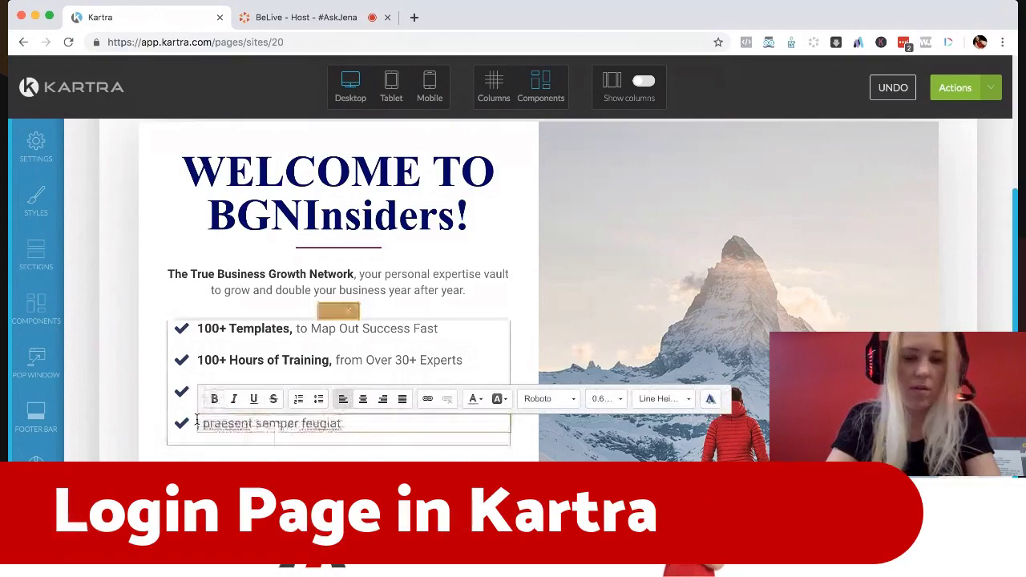
# Rewrite the fourth list item as "Private Online Community, to Ask All Your Pressing Business Questions and Challenges.", with only the lead phrase bold
pyautogui.write('Private')
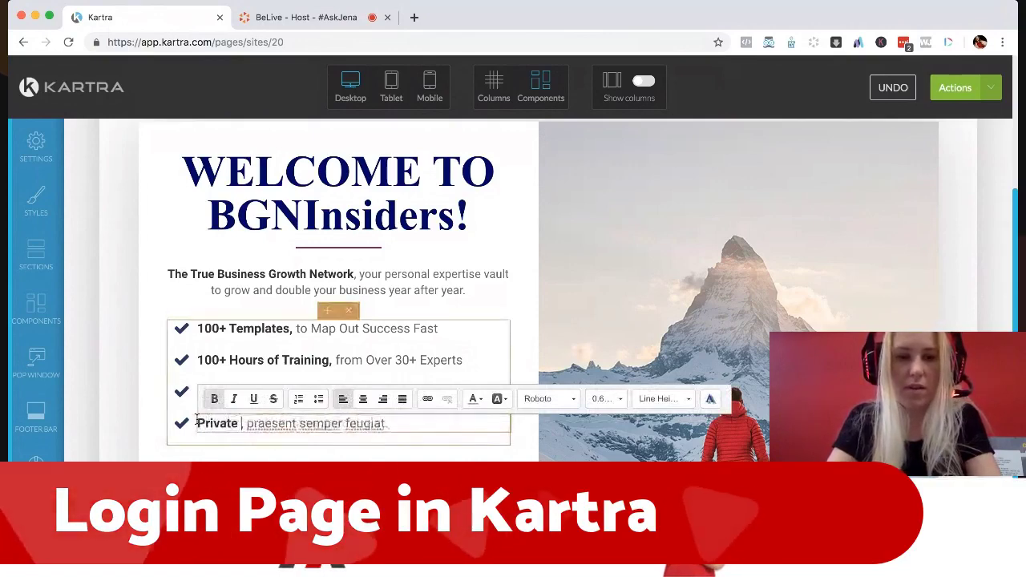
pyautogui.write(' Online Community')
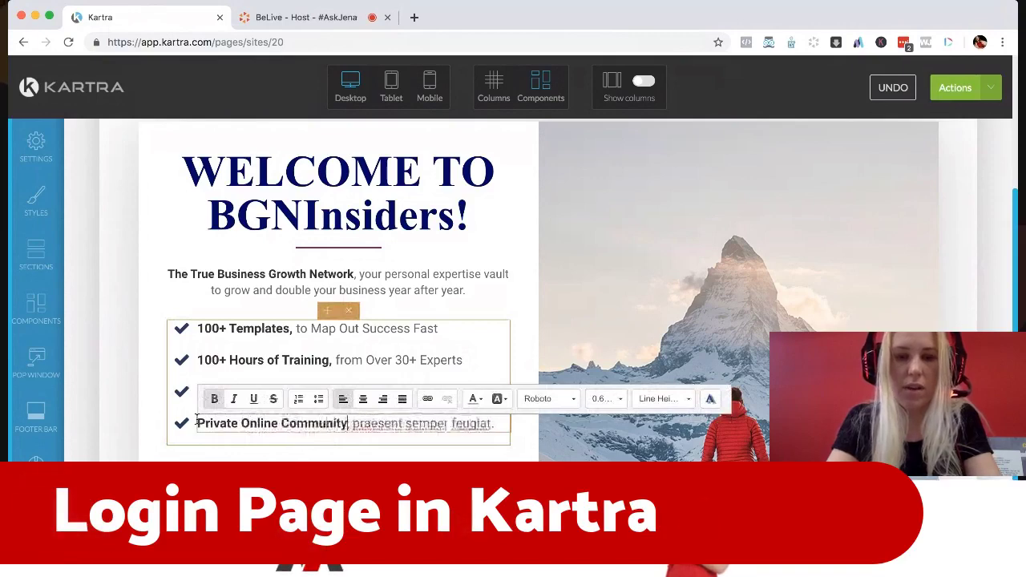
pyautogui.moveTo(353, 423); pyautogui.dragTo(499, 421)
pyautogui.write('To')
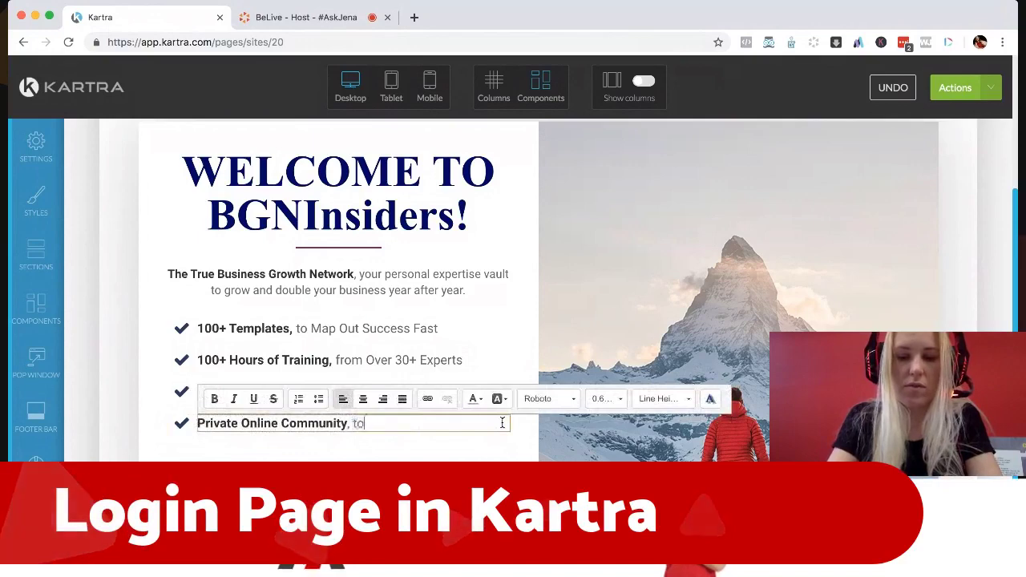
pyautogui.write(' Ask All Your Pressing')
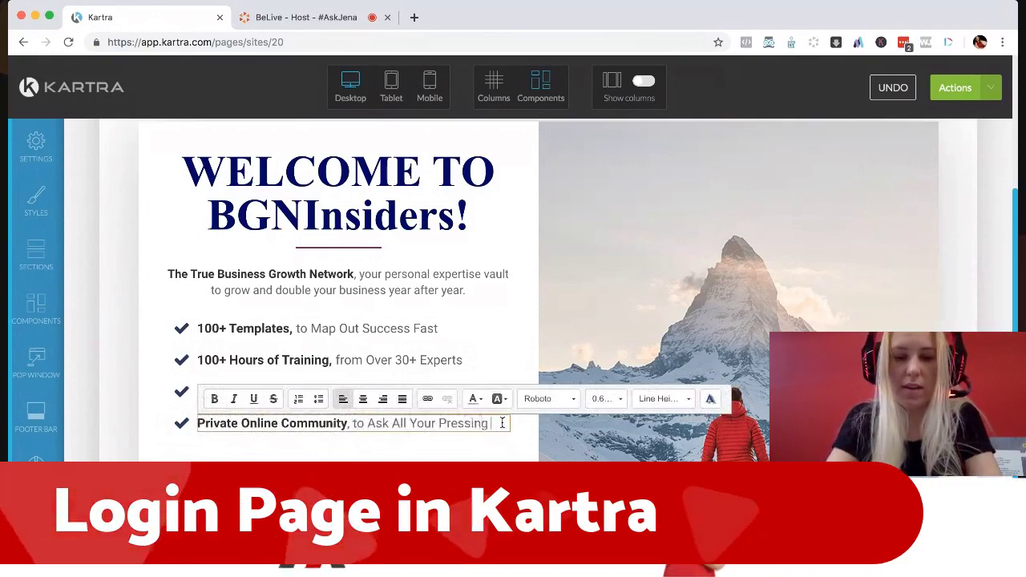
pyautogui.write(' Business')
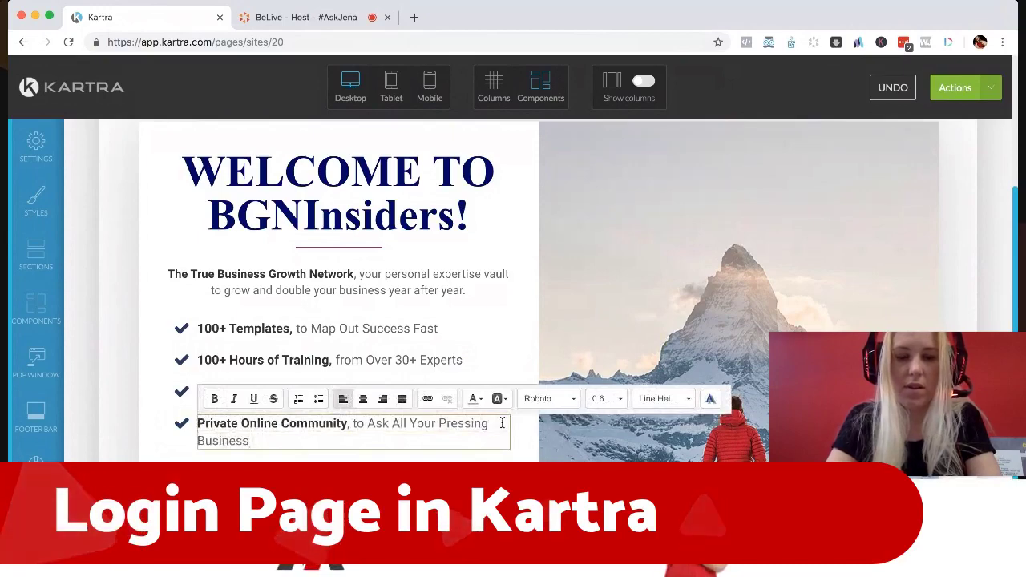
pyautogui.write(' Questions and Challenges.')
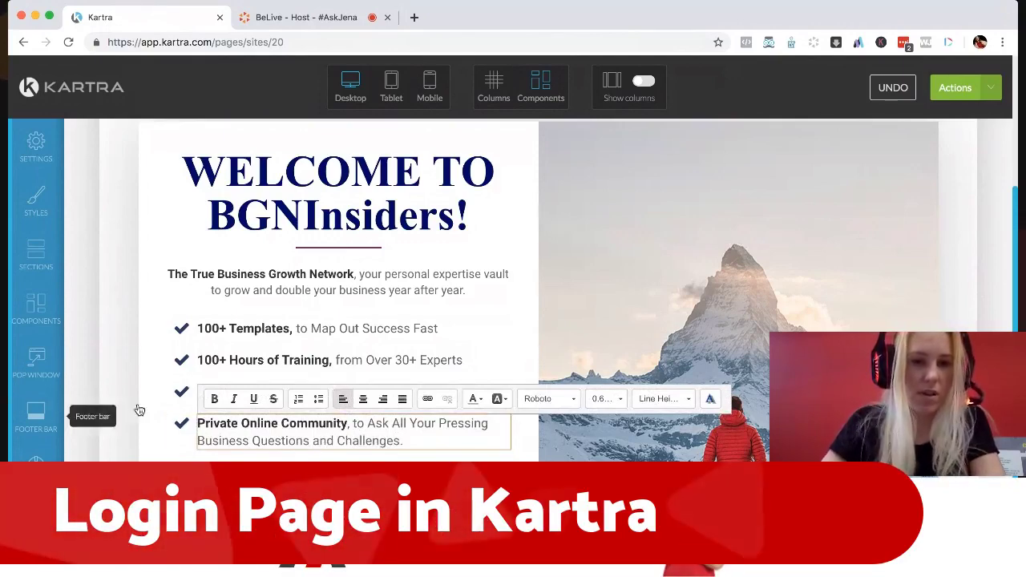
pyautogui.click(138, 405)
# Replace the all-caps first line of the welcome heading with "Welcome to" in sentence case
pyautogui.scroll(4, 140, 403)
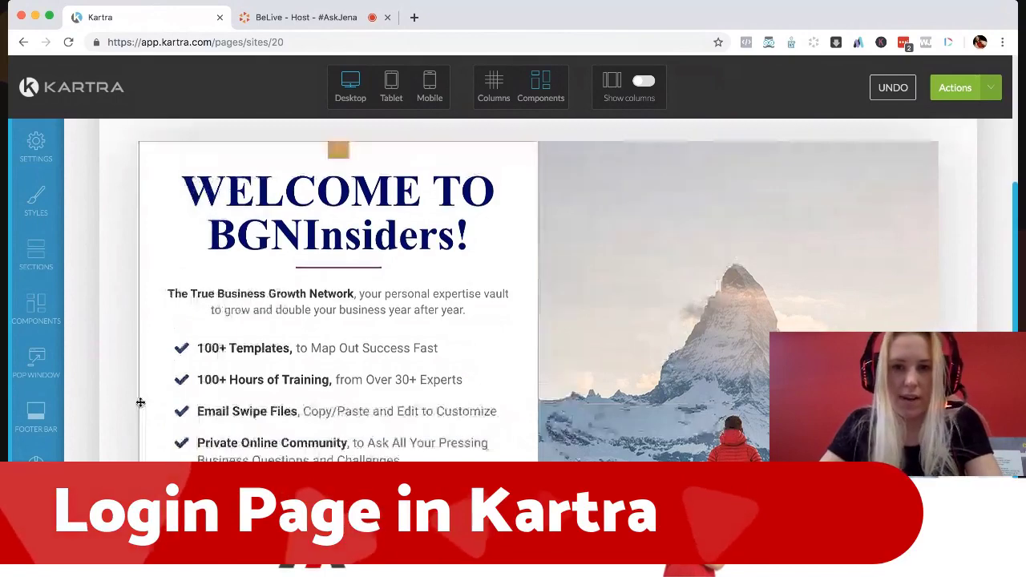
pyautogui.scroll(1, 140, 402)
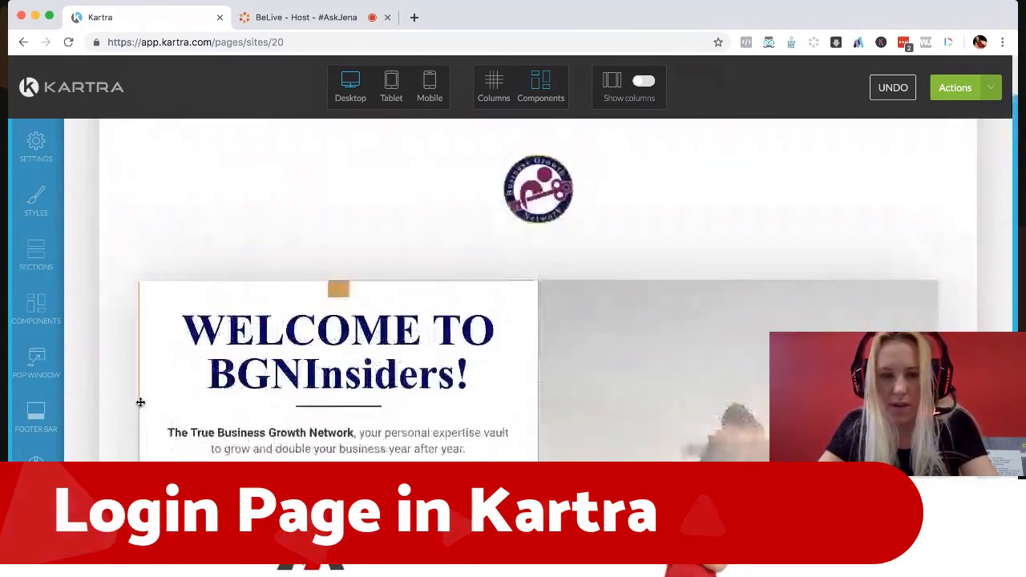
pyautogui.scroll(-5, 902, 160)
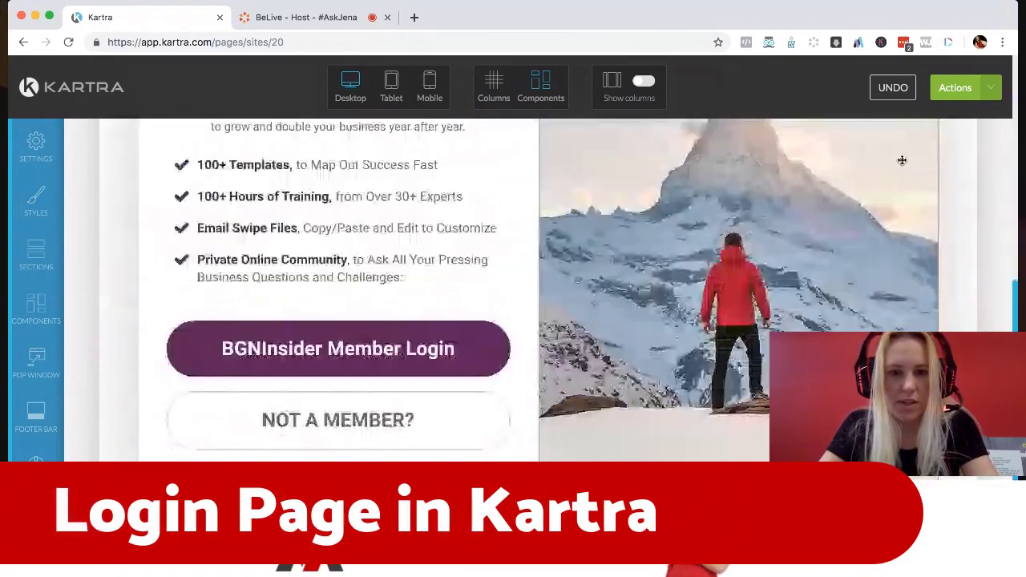
pyautogui.scroll(5, 850, 184)
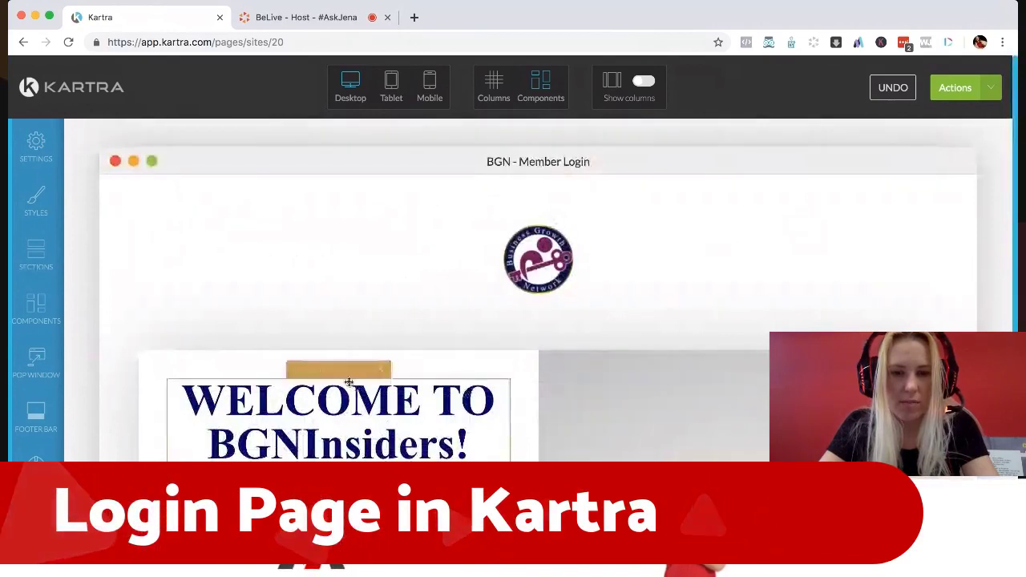
pyautogui.click(339, 375)
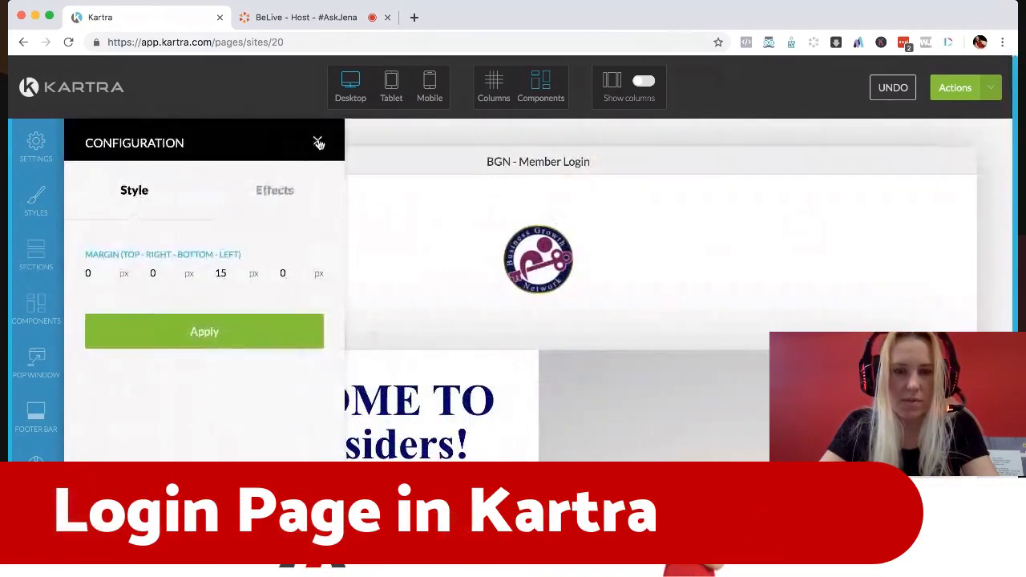
pyautogui.click(318, 142)
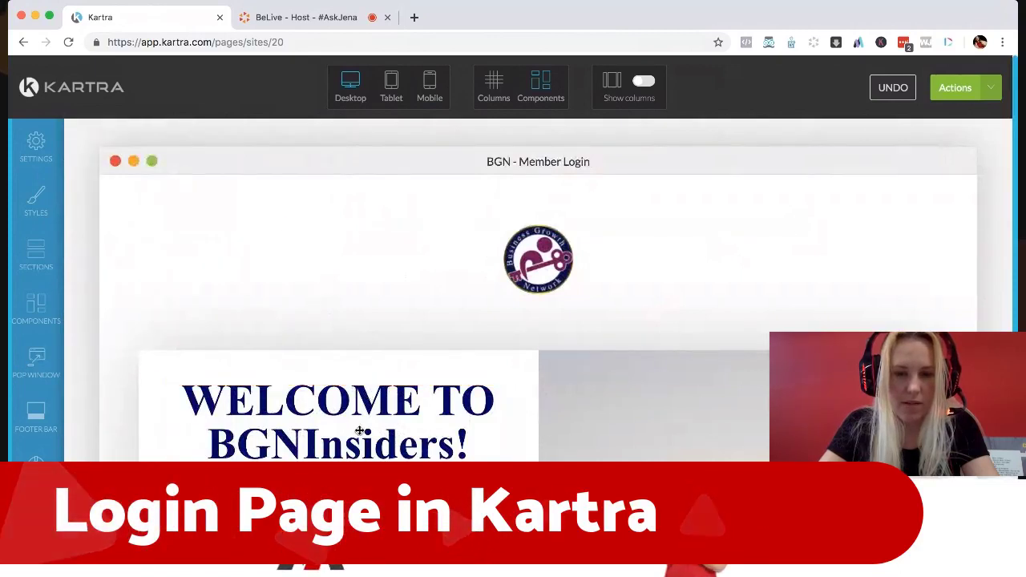
pyautogui.click(360, 372)
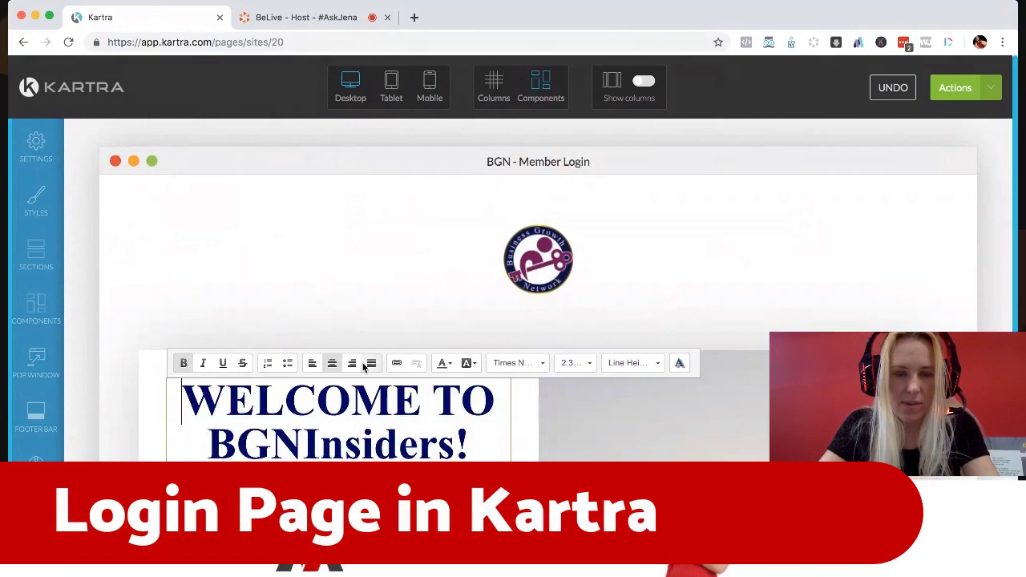
pyautogui.moveTo(495, 398); pyautogui.dragTo(179, 398)
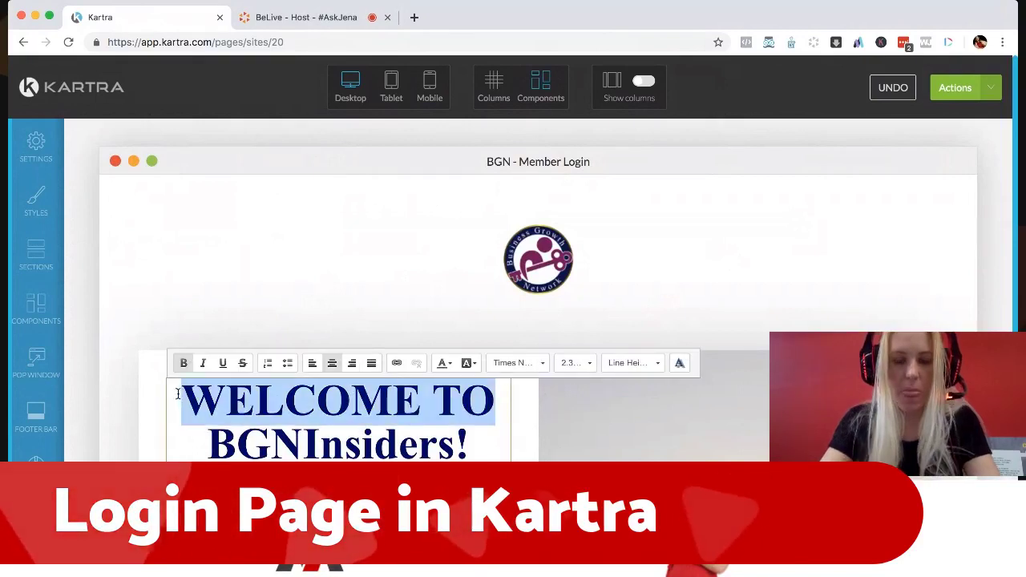
pyautogui.write('Welcome to')
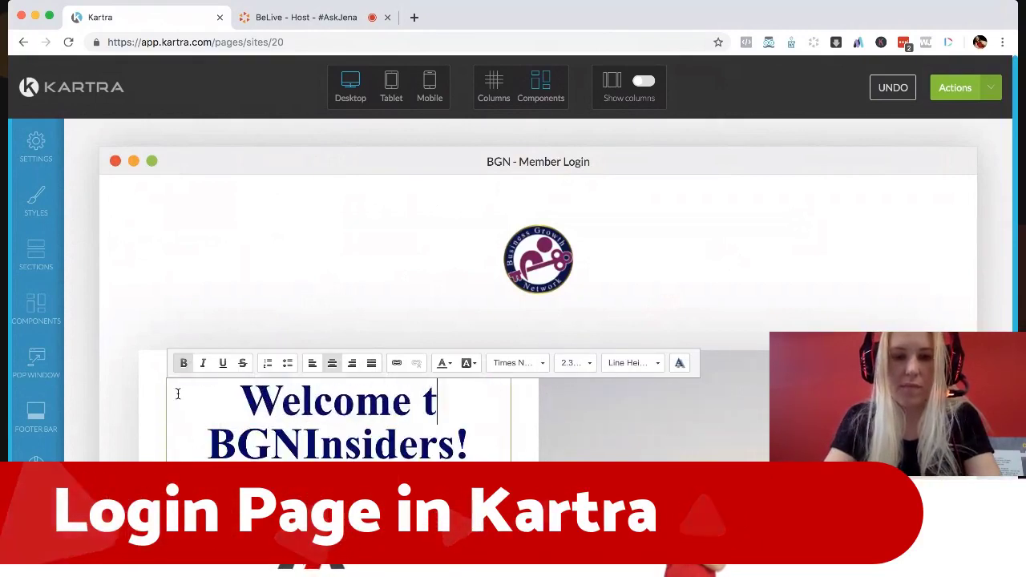
pyautogui.click(155, 313)
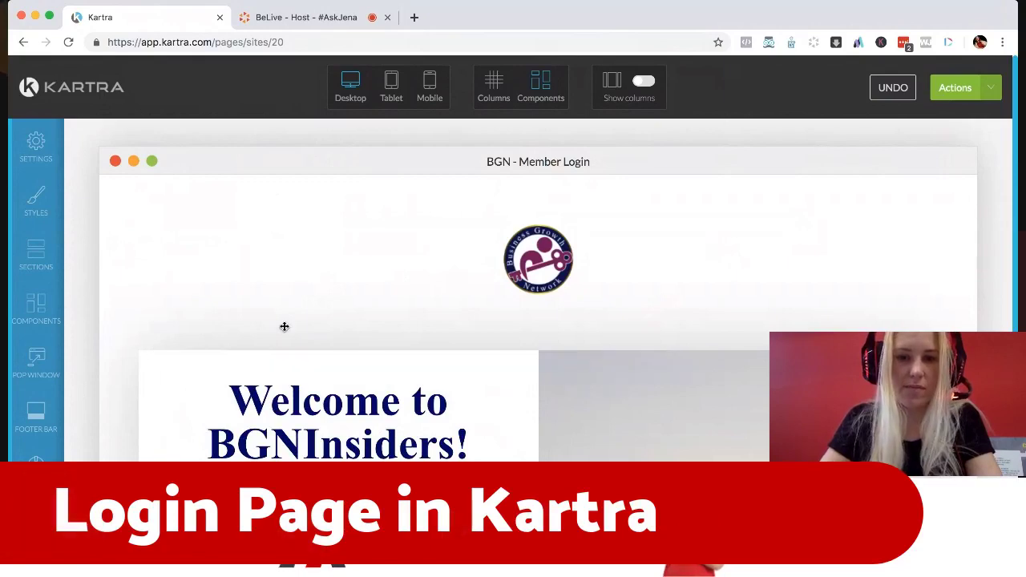
# Publish the finished login page live
pyautogui.scroll(-3, 284, 327)
pyautogui.scroll(-5, 284, 327)
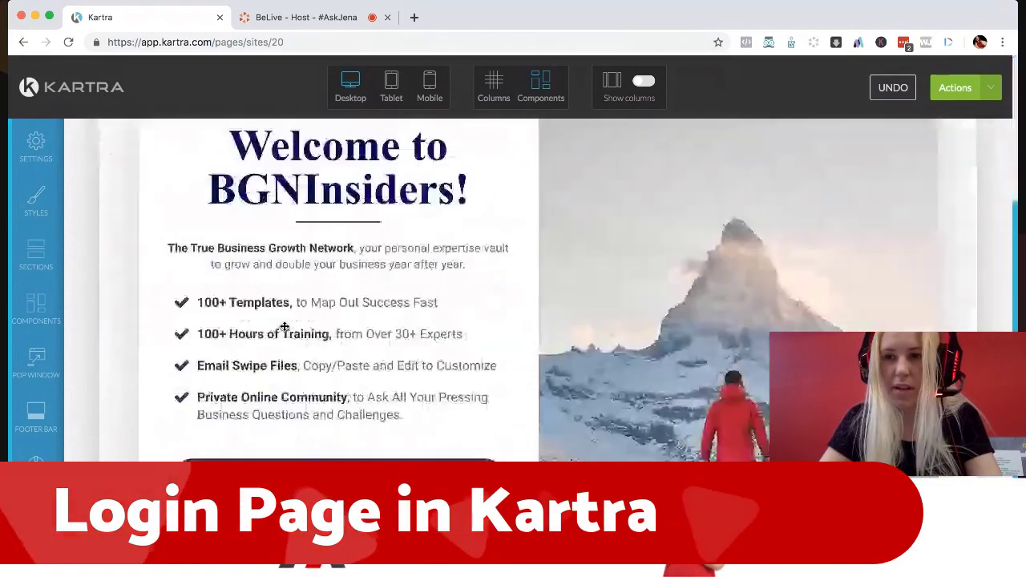
pyautogui.click(955, 88)
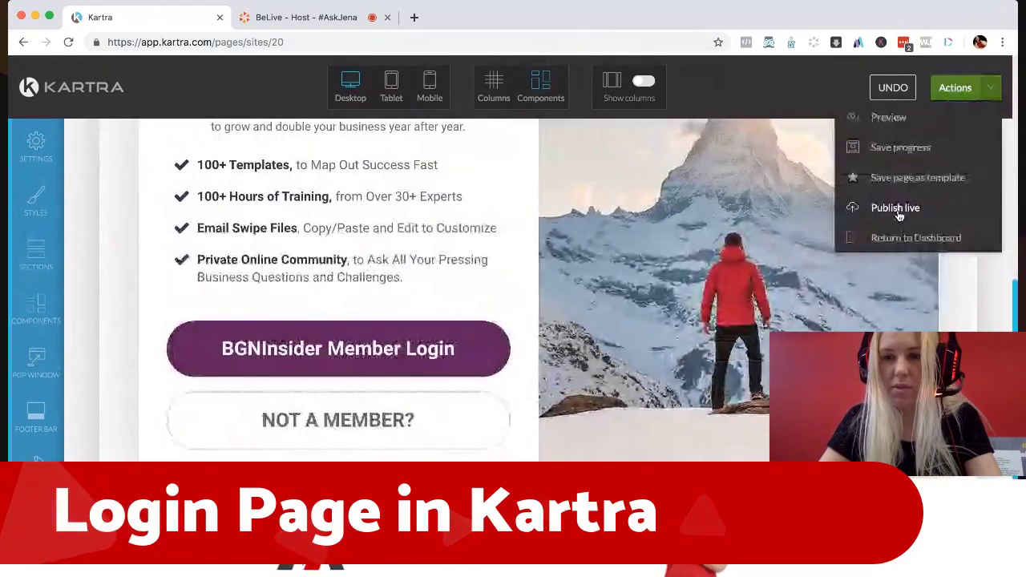
pyautogui.click(895, 209)
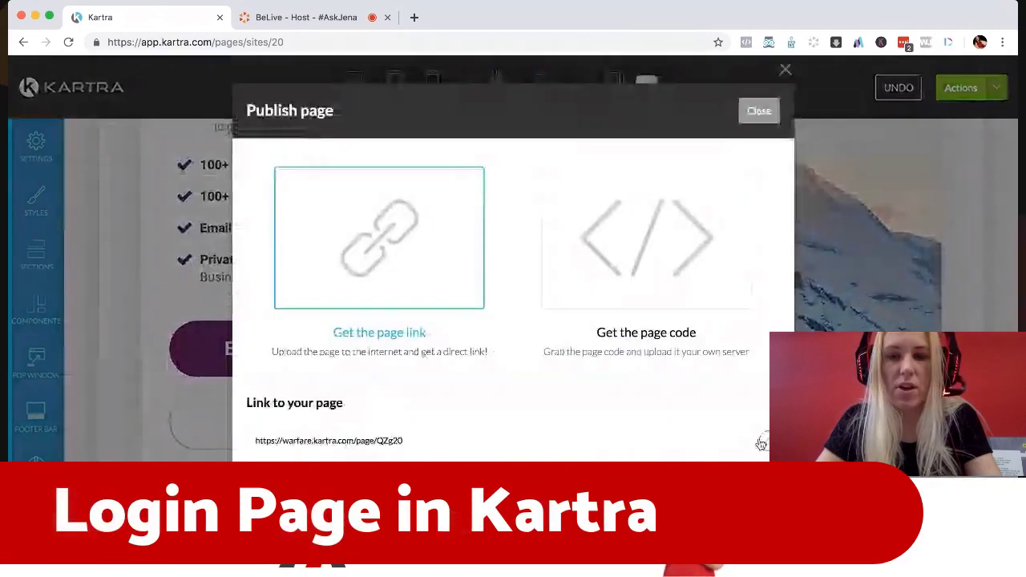
# Replace the custom ending of the published page link with "login" and save it
pyautogui.click(760, 444)
pyautogui.click(572, 437)
pyautogui.press('BackSpace')
pyautogui.press('BackSpace')
pyautogui.press('BackSpace')
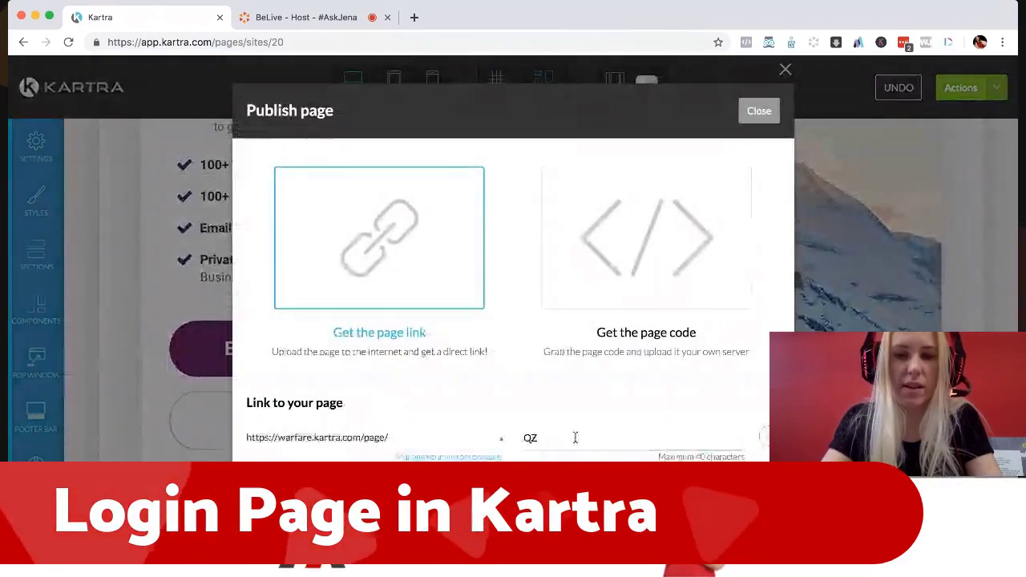
pyautogui.press('BackSpace')
pyautogui.press('BackSpace')
pyautogui.write('log')
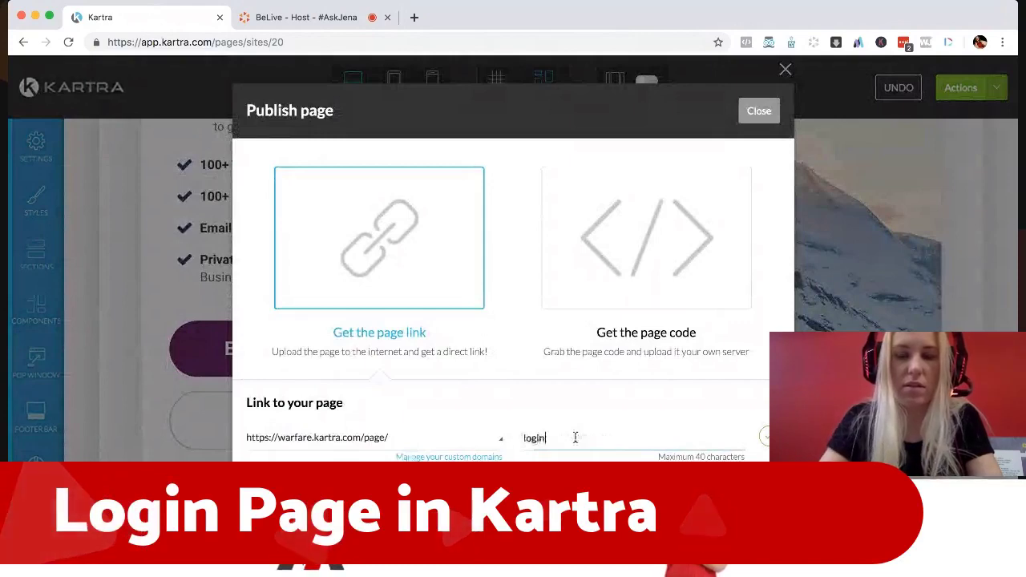
pyautogui.write('in')
pyautogui.click(764, 437)
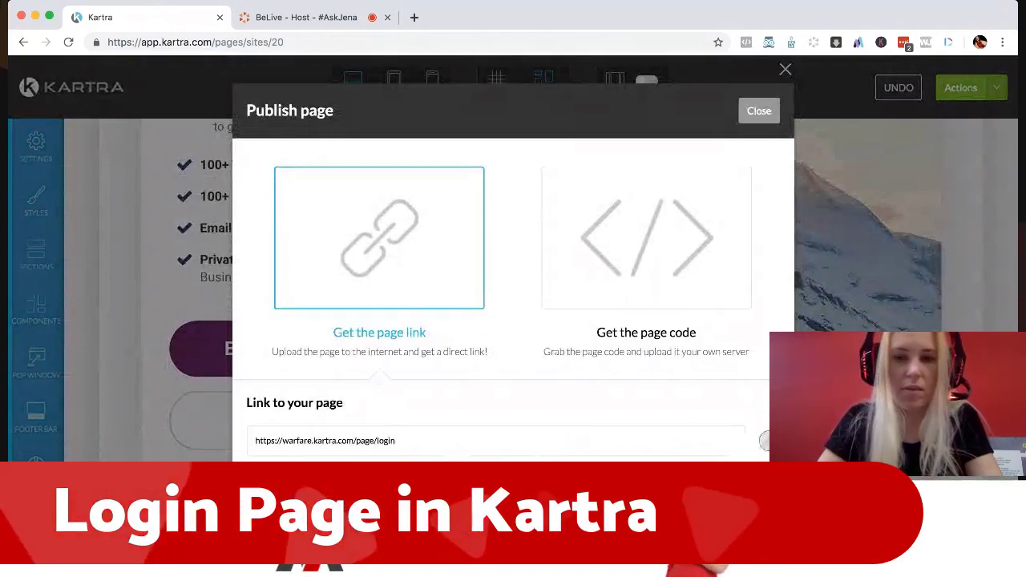
# Add the prefix "BGN" to the page link's ending so it reads "BGNlogin", and save it
pyautogui.click(766, 443)
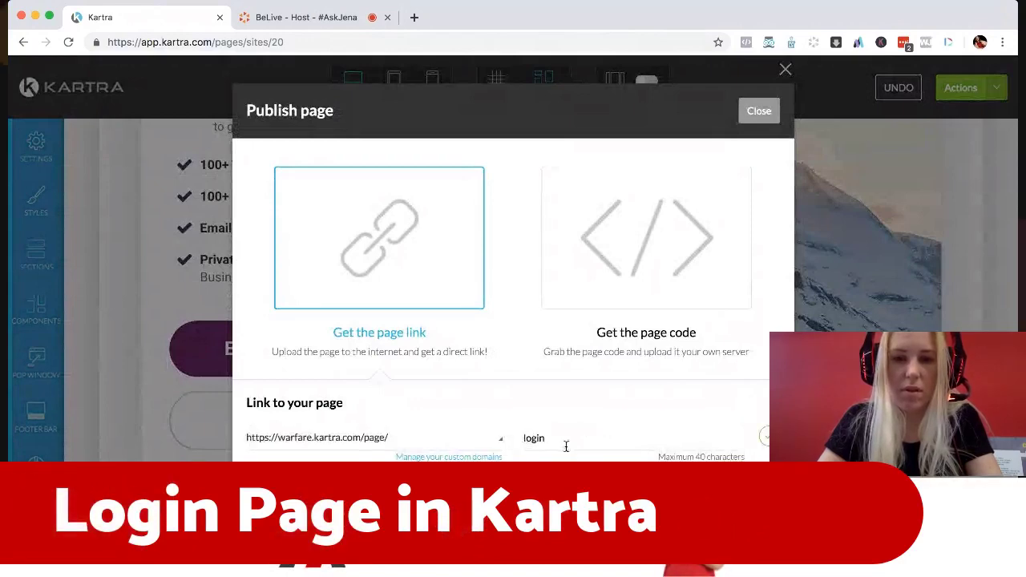
pyautogui.click(523, 437)
pyautogui.write('BGN')
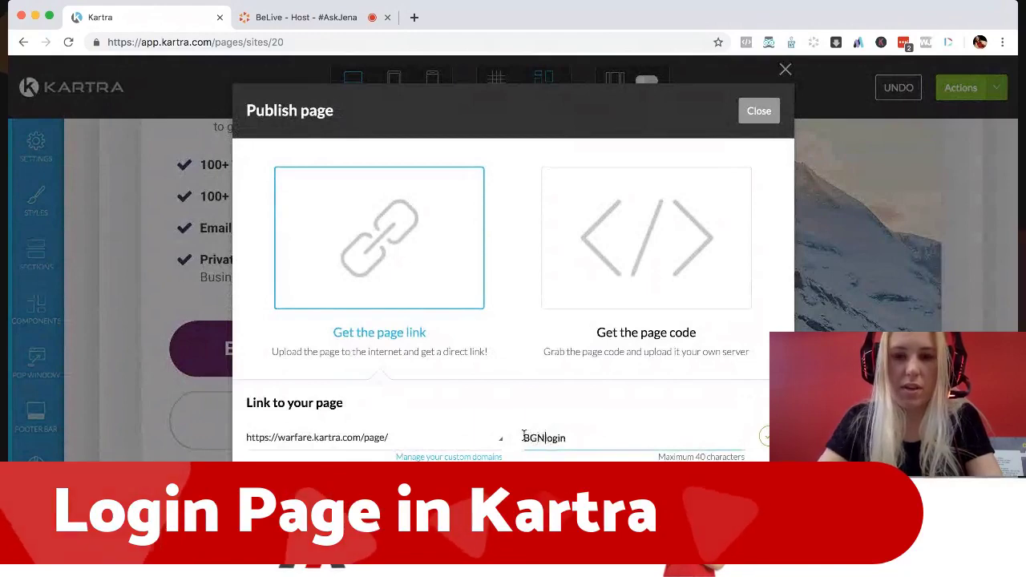
pyautogui.click(765, 438)
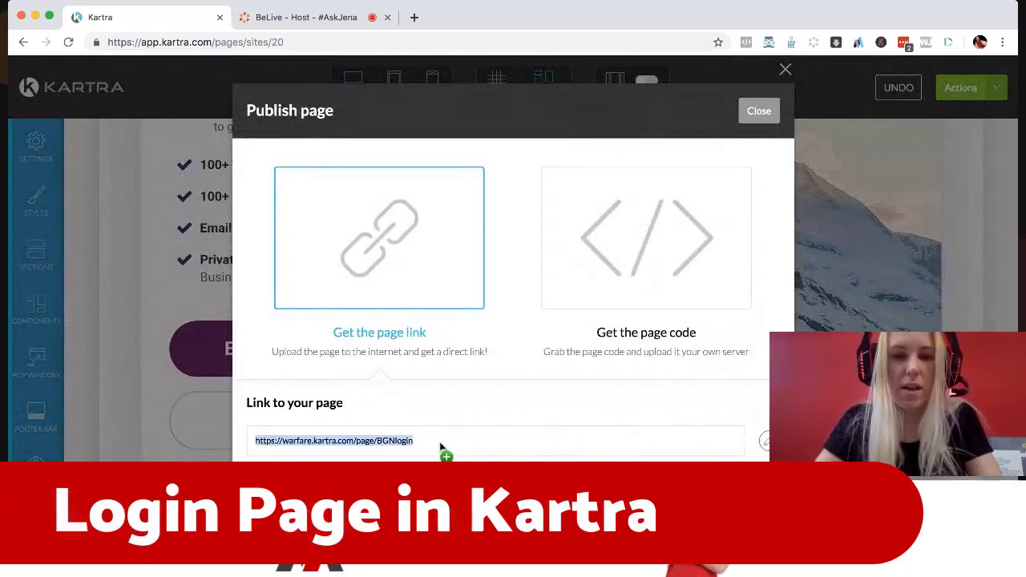
# Close the publishing dialog and leave the page editor for the dashboard's Pages list
pyautogui.click(729, 142)
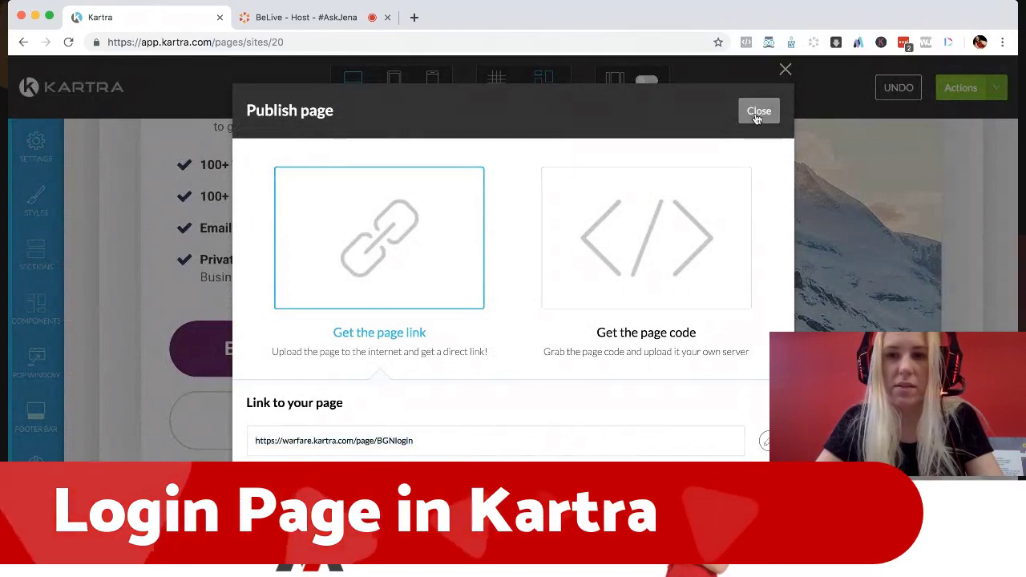
pyautogui.click(757, 113)
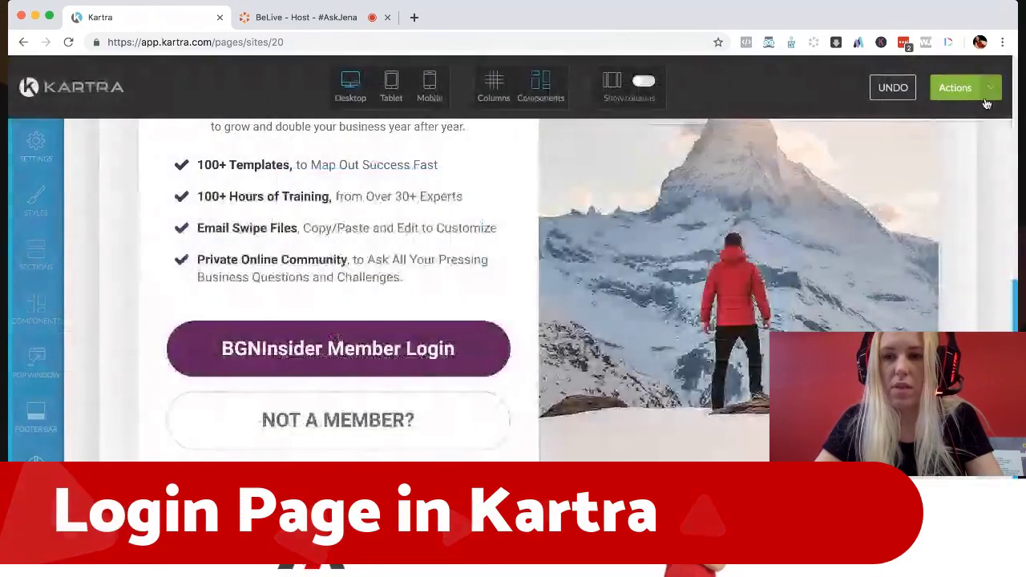
pyautogui.click(985, 105)
pyautogui.click(639, 115)
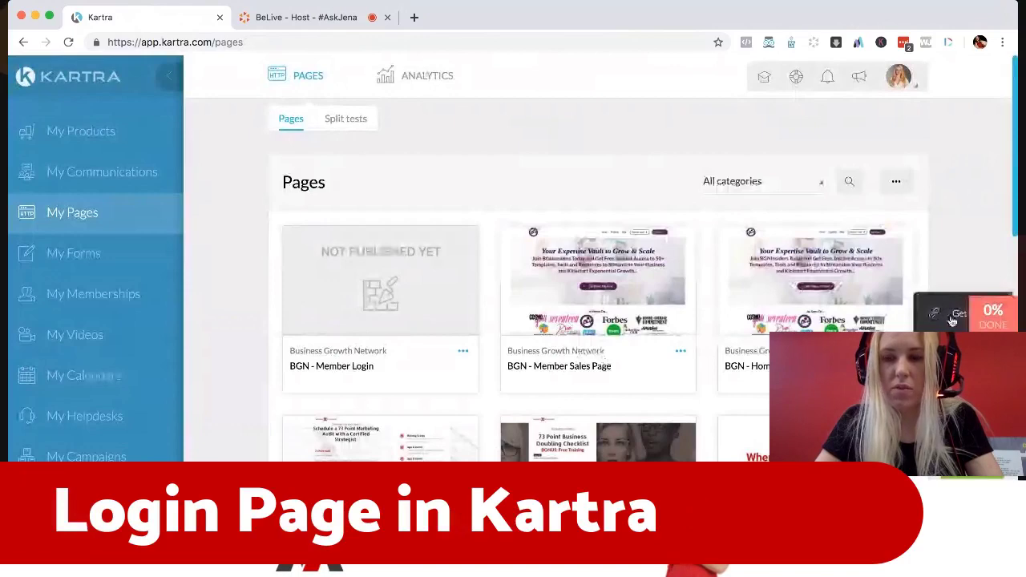
# Open the "BGN - Home Page" page from the Pages list in the page editor
pyautogui.click(898, 384)
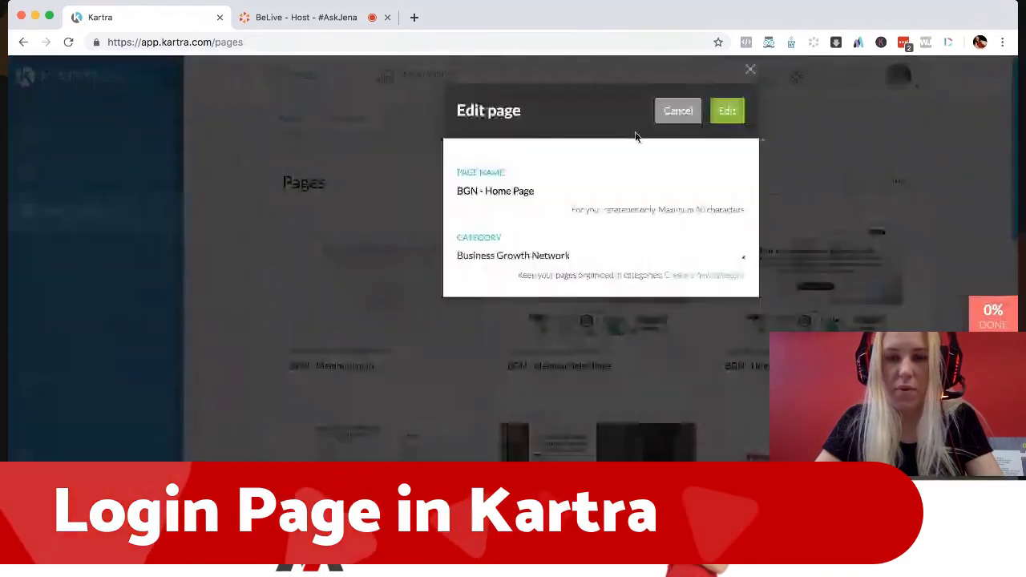
pyautogui.click(725, 111)
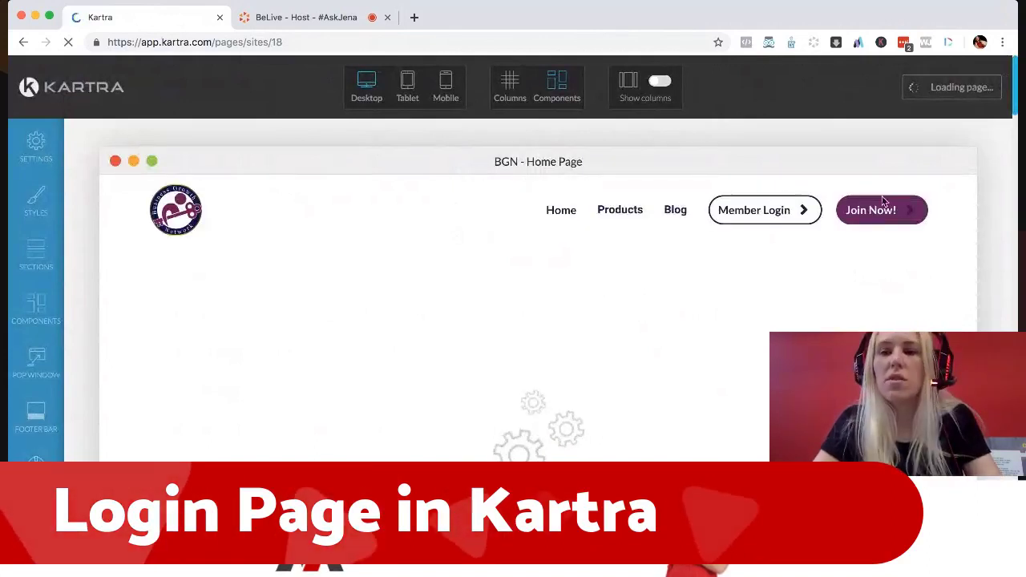
pyautogui.moveTo(893, 210)
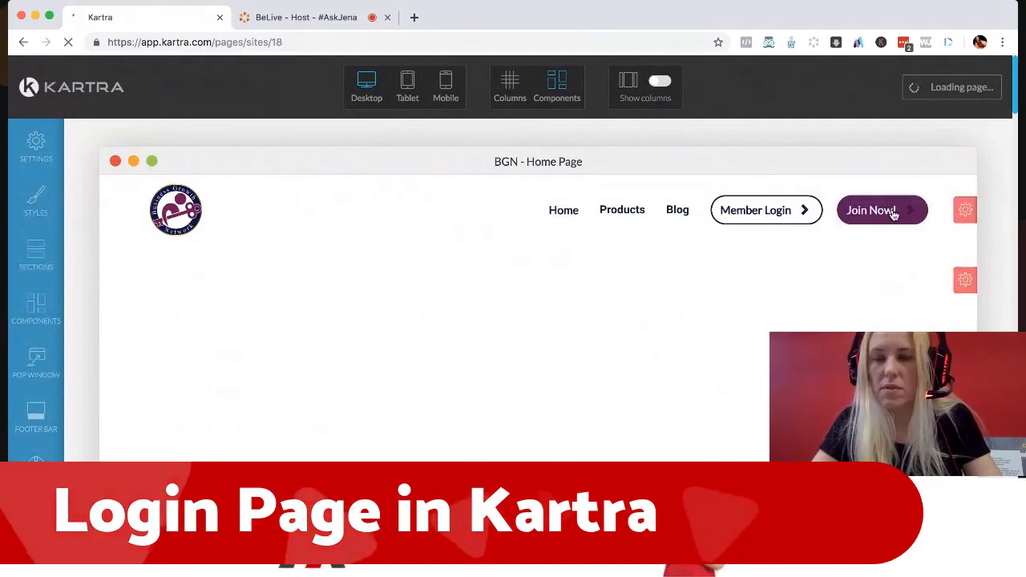
pyautogui.click(767, 208)
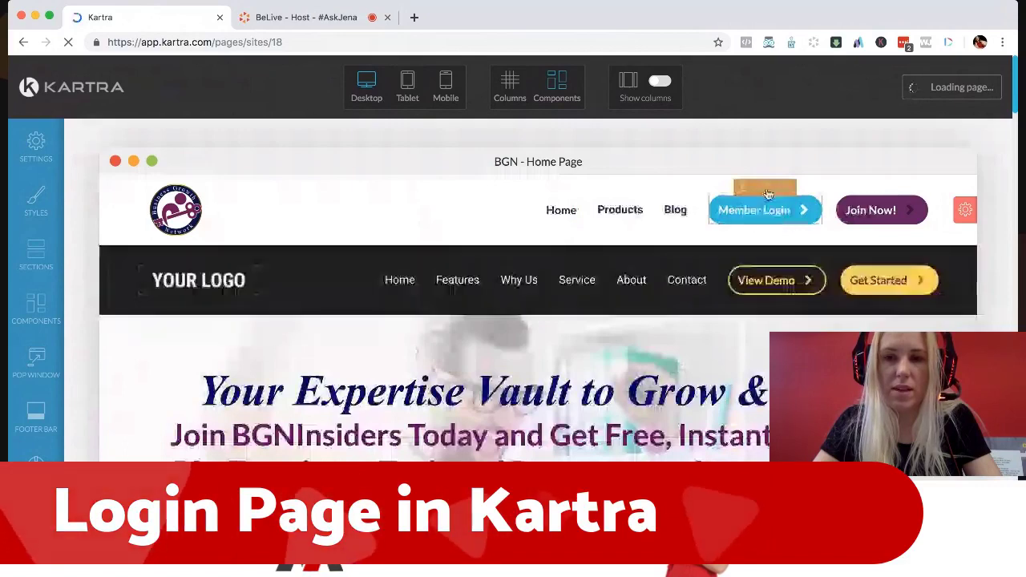
pyautogui.click(771, 191)
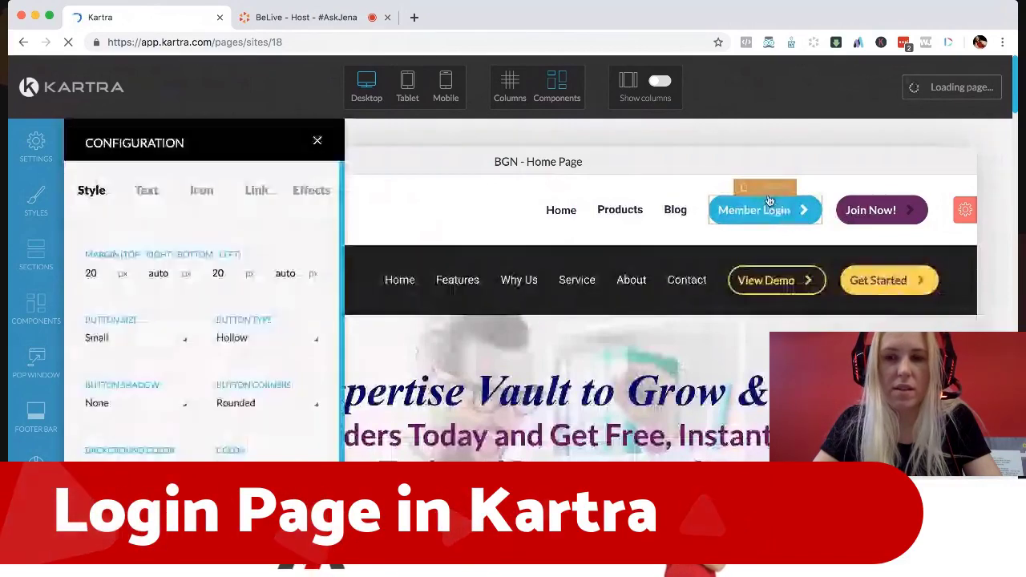
pyautogui.click(318, 142)
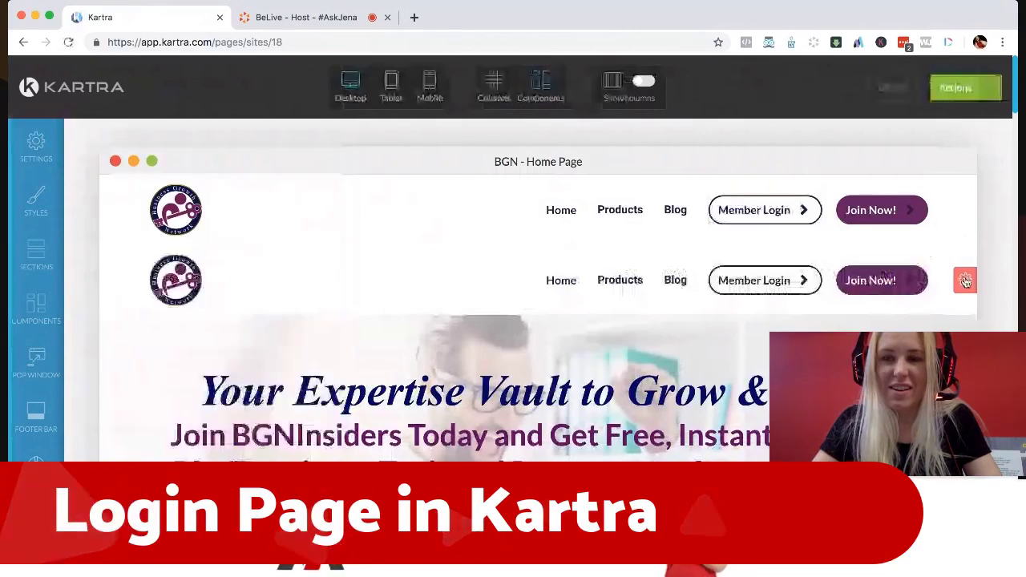
# Delete the duplicate navigation header block directly above the home page's hero section
pyautogui.click(965, 281)
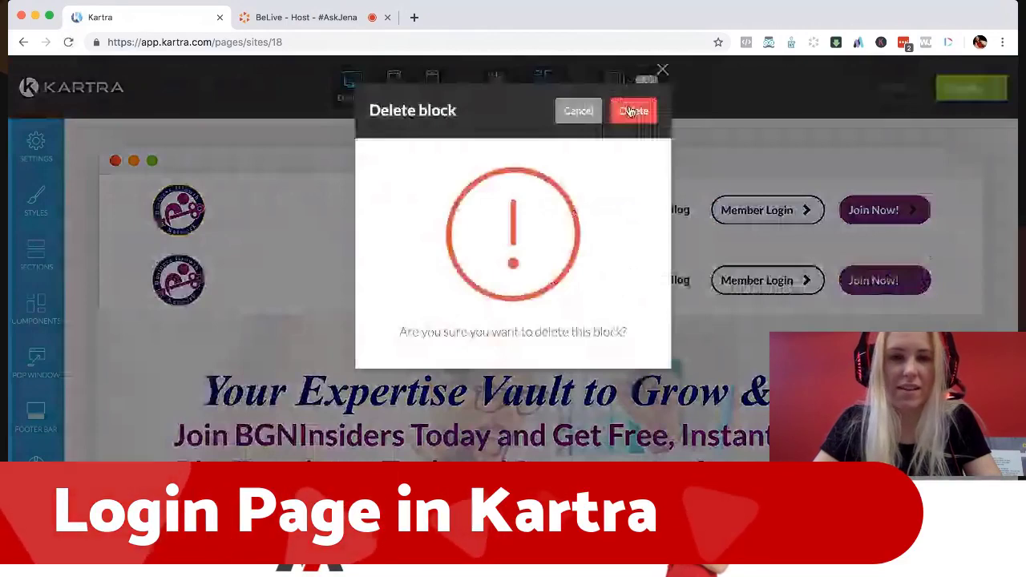
pyautogui.click(631, 111)
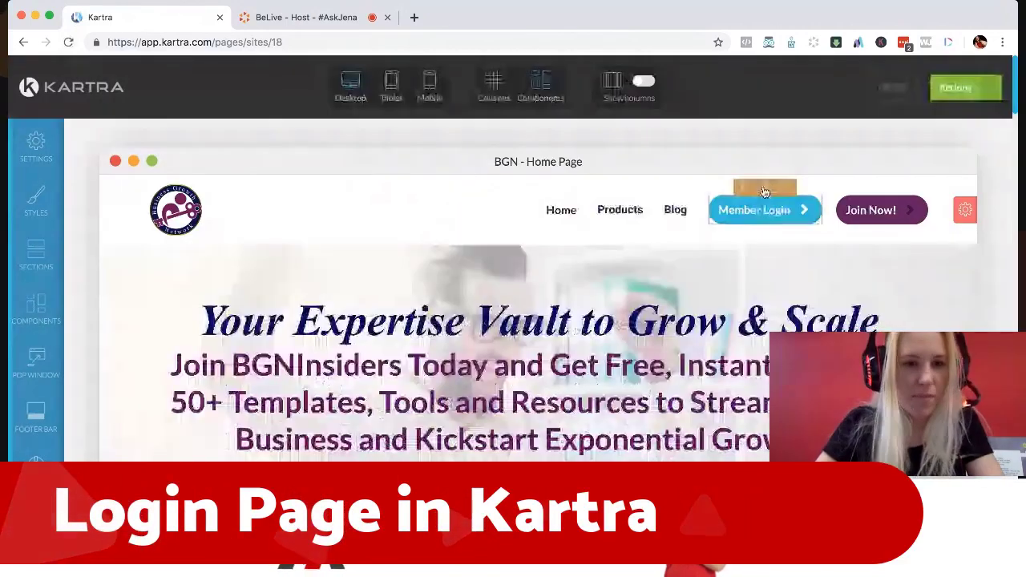
# Link the header's Member Login button to the Kartra page "BGN - Member Login" in the Business Growth Network category
pyautogui.click(765, 192)
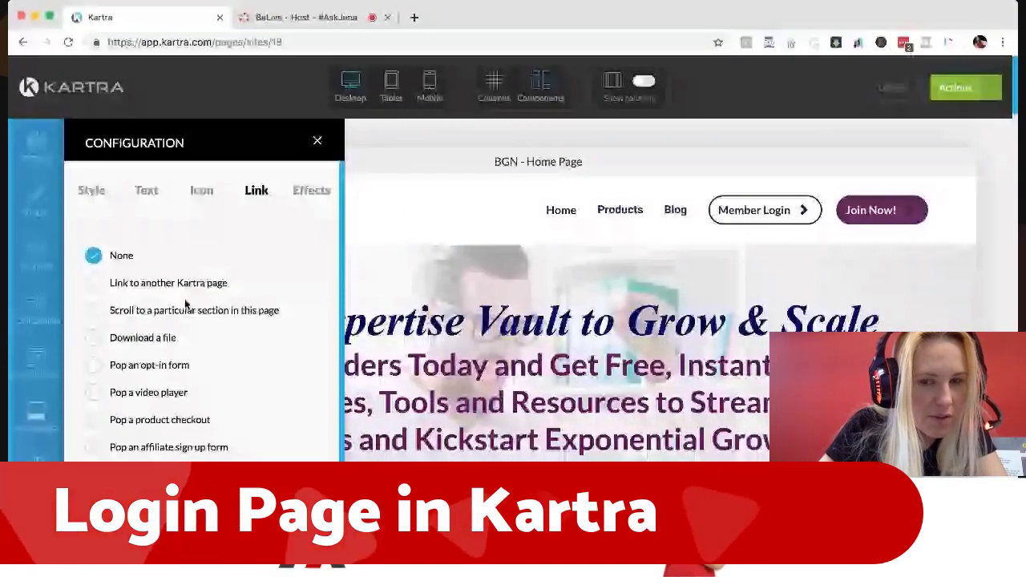
pyautogui.scroll(-2, 137, 205)
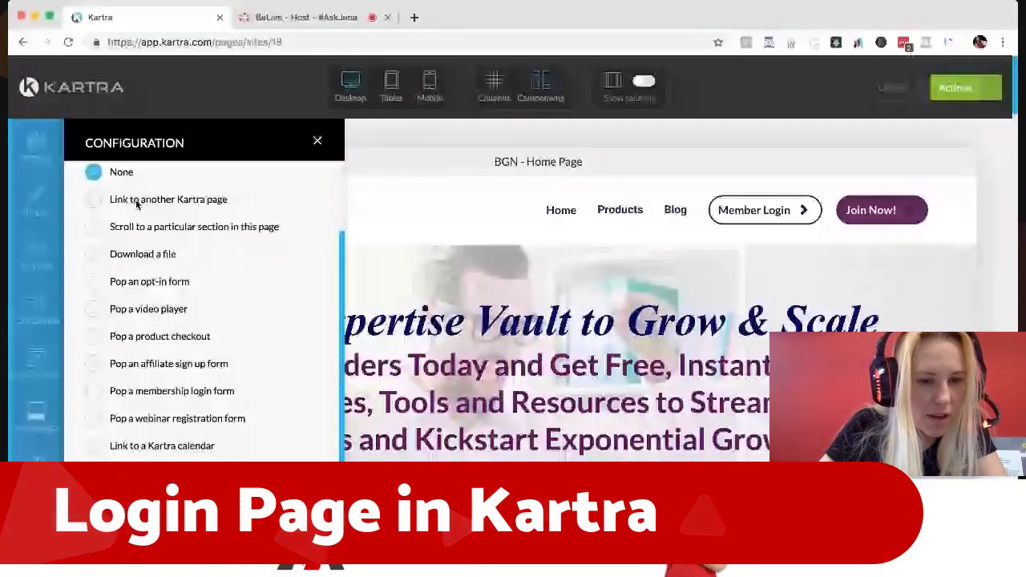
pyautogui.scroll(-3, 136, 205)
pyautogui.click(128, 438)
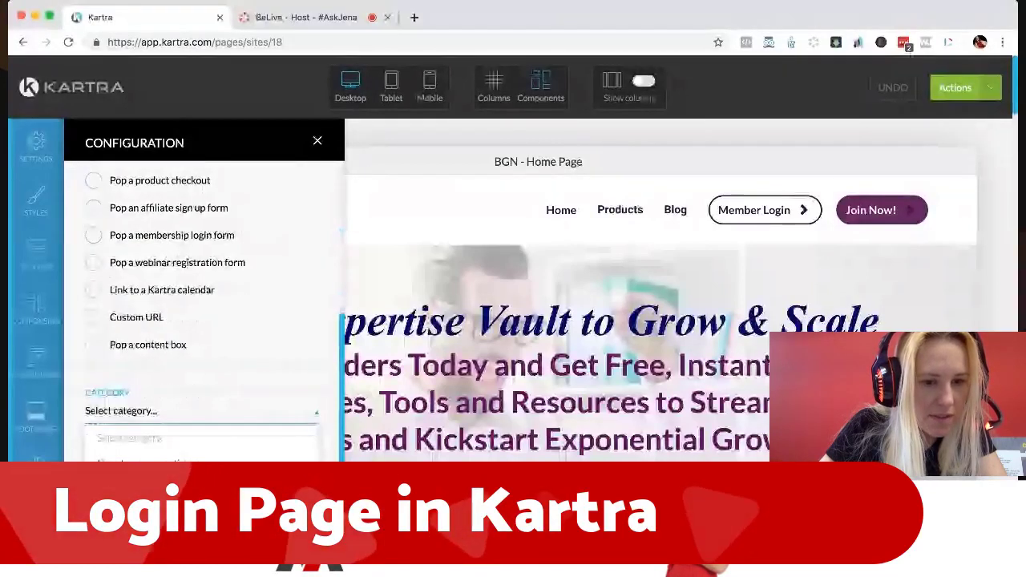
pyautogui.click(128, 465)
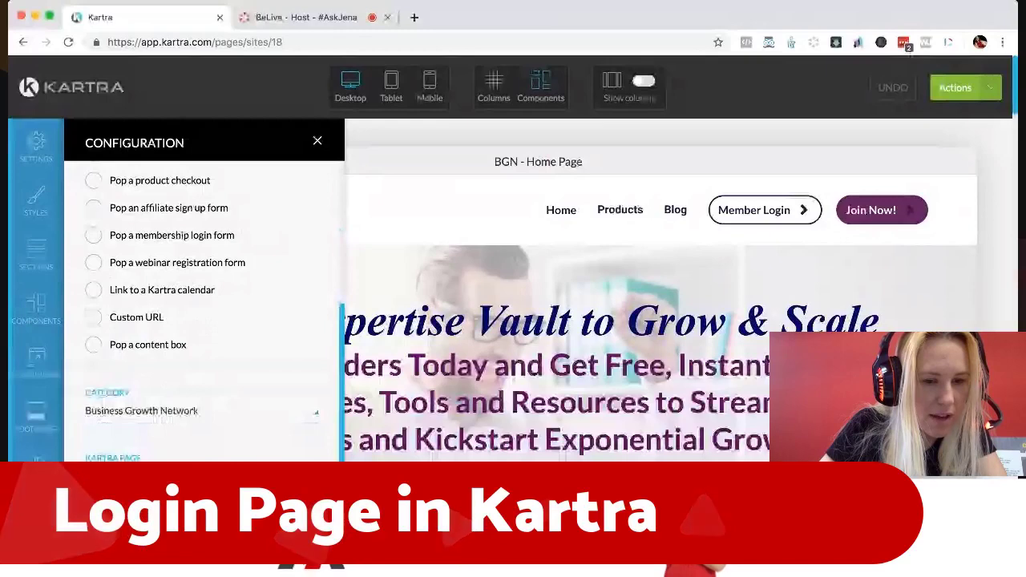
pyautogui.scroll(-1, 201, 304)
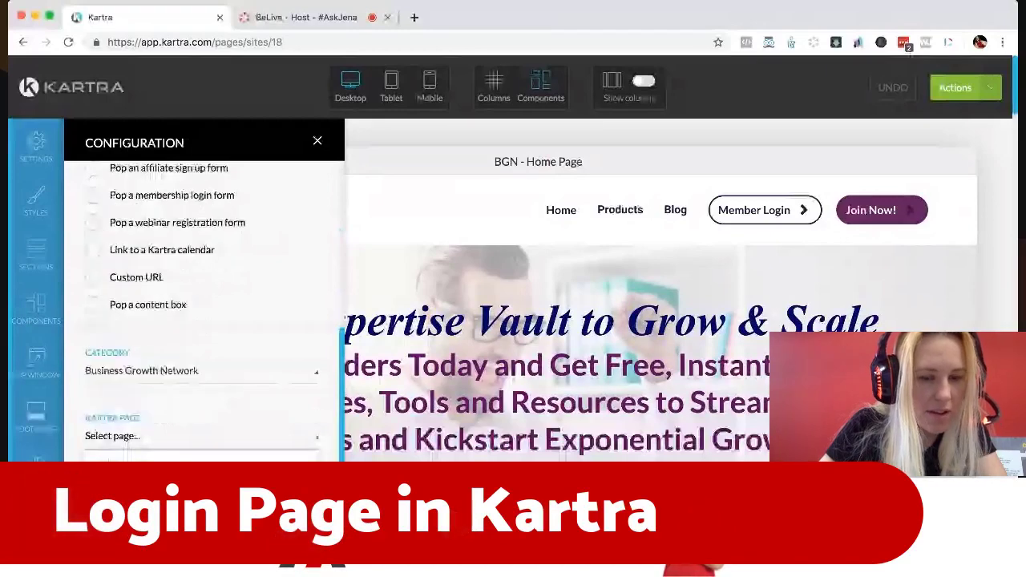
pyautogui.click(128, 438)
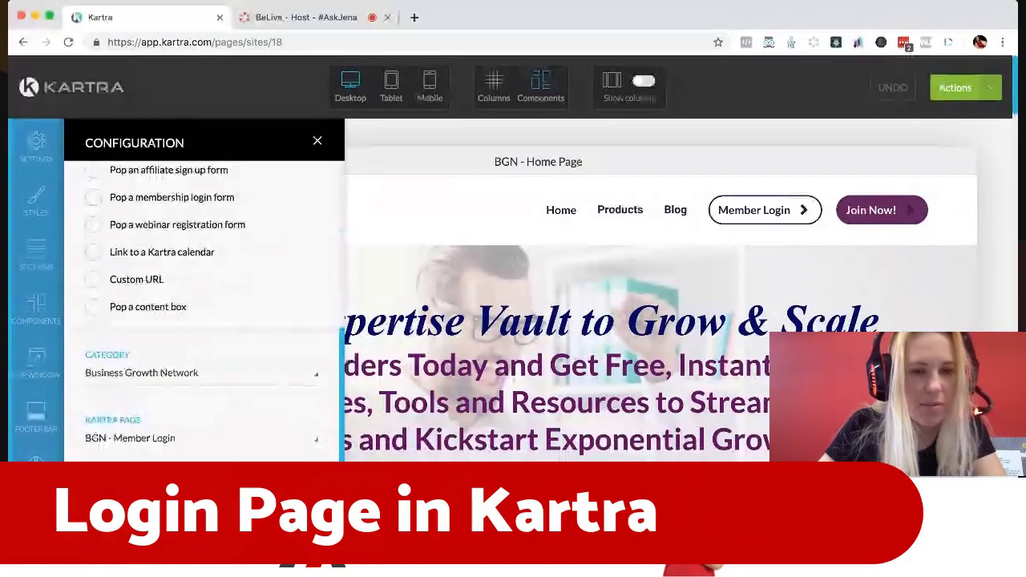
pyautogui.click(318, 143)
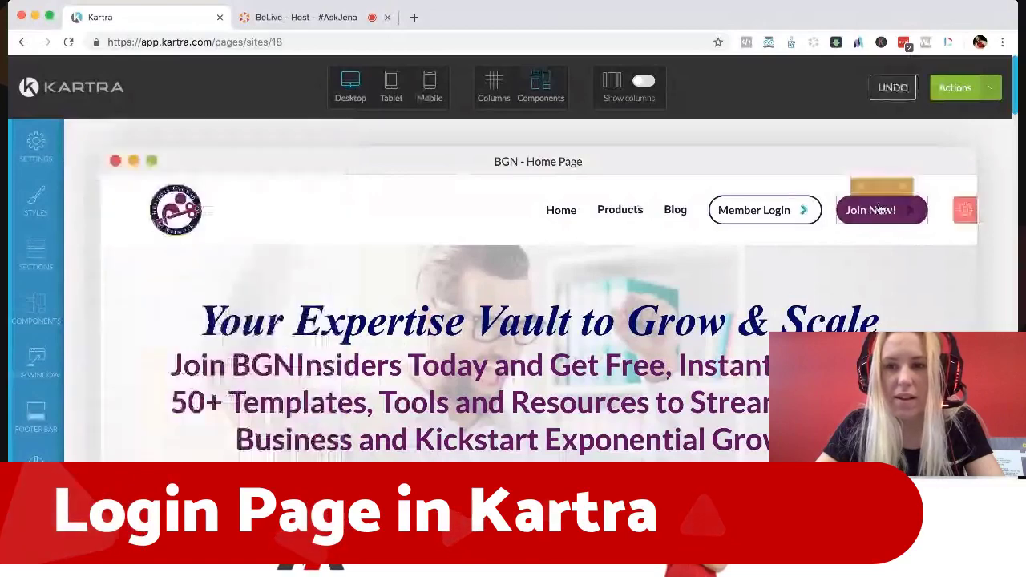
# Link the header's Join Now! button to the Kartra page "BGN - Member Sales Page" in the Business Growth Network category
pyautogui.click(882, 197)
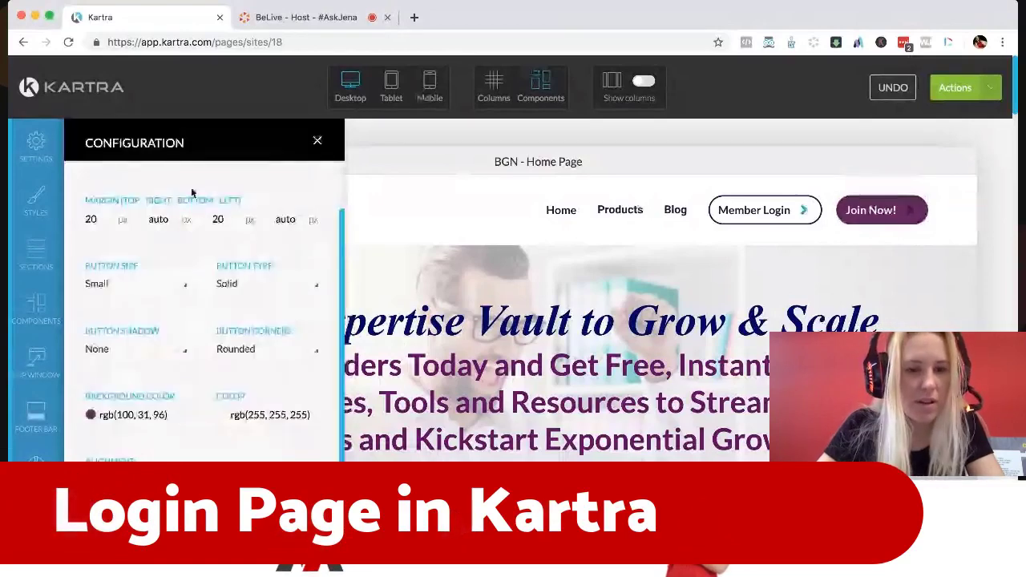
pyautogui.click(256, 190)
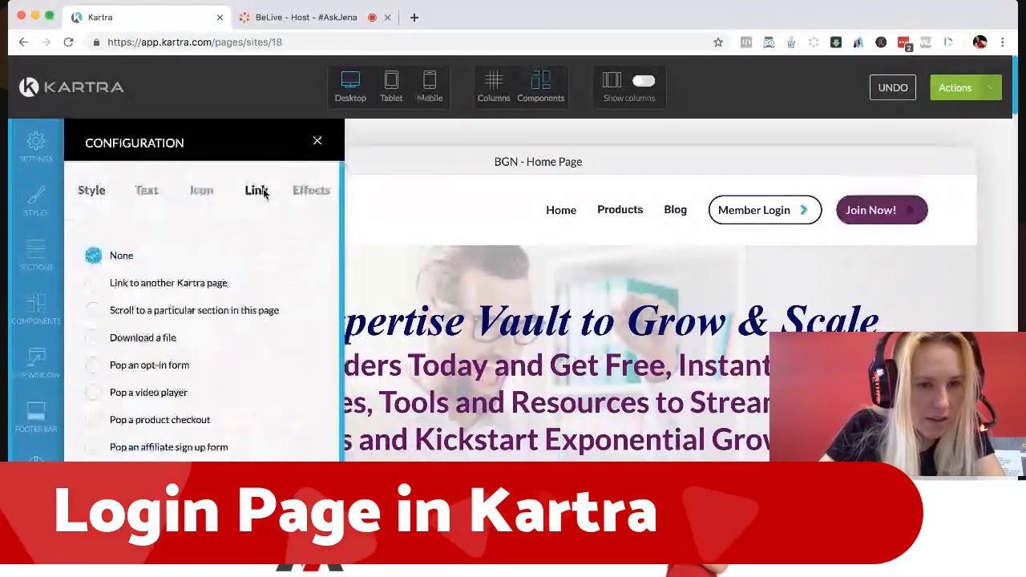
pyautogui.click(158, 284)
pyautogui.scroll(-5, 137, 424)
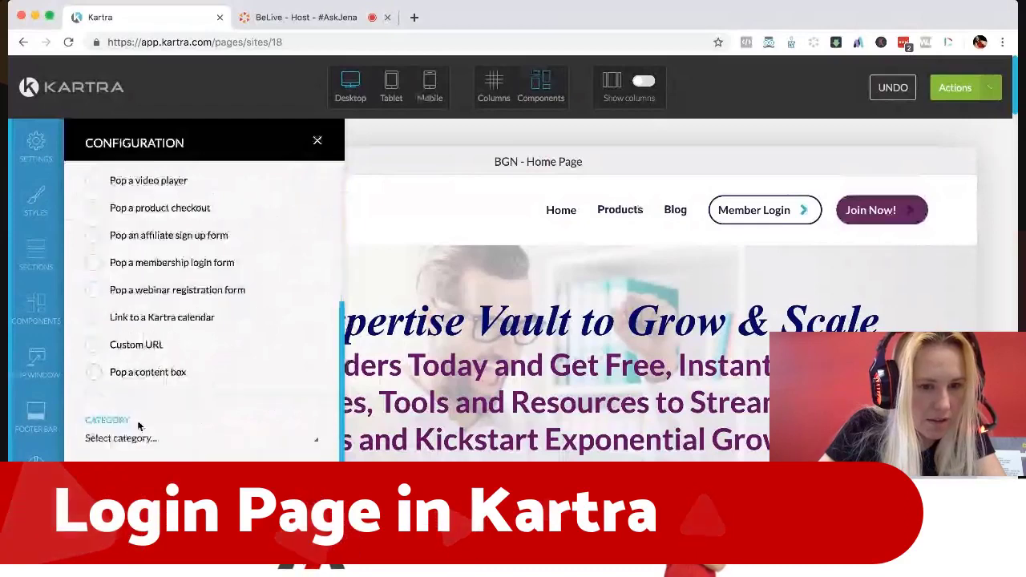
pyautogui.scroll(-1, 200, 305)
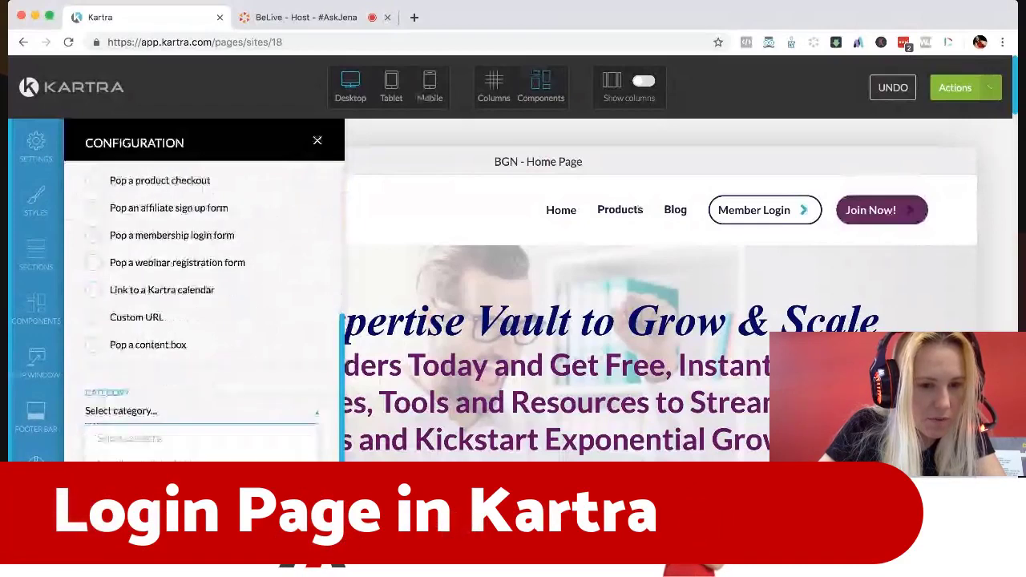
pyautogui.scroll(1, 122, 440)
pyautogui.scroll(-1, 121, 439)
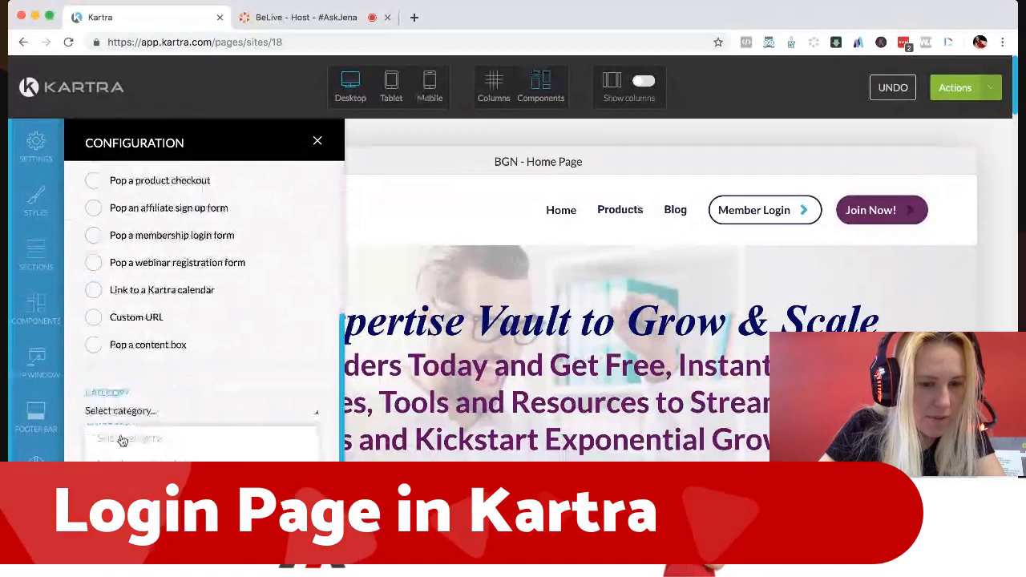
pyautogui.click(122, 440)
pyautogui.scroll(-1, 200, 305)
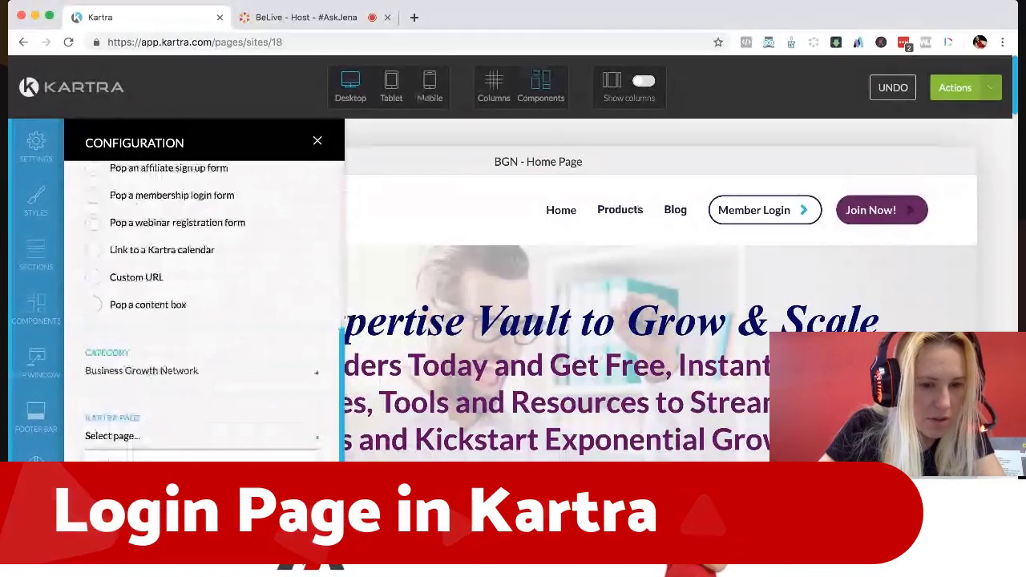
pyautogui.click(136, 437)
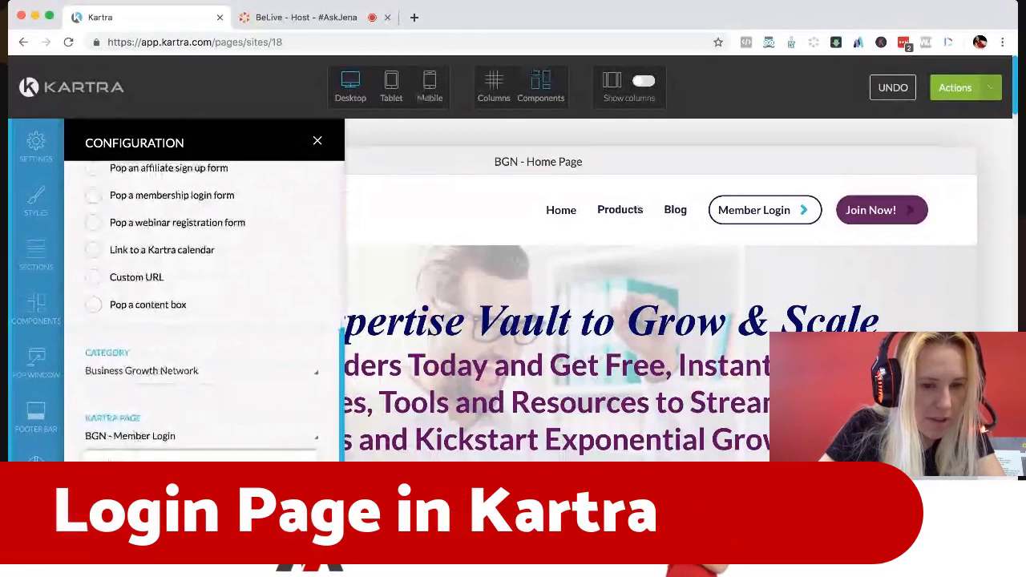
pyautogui.scroll(-2, 665, 289)
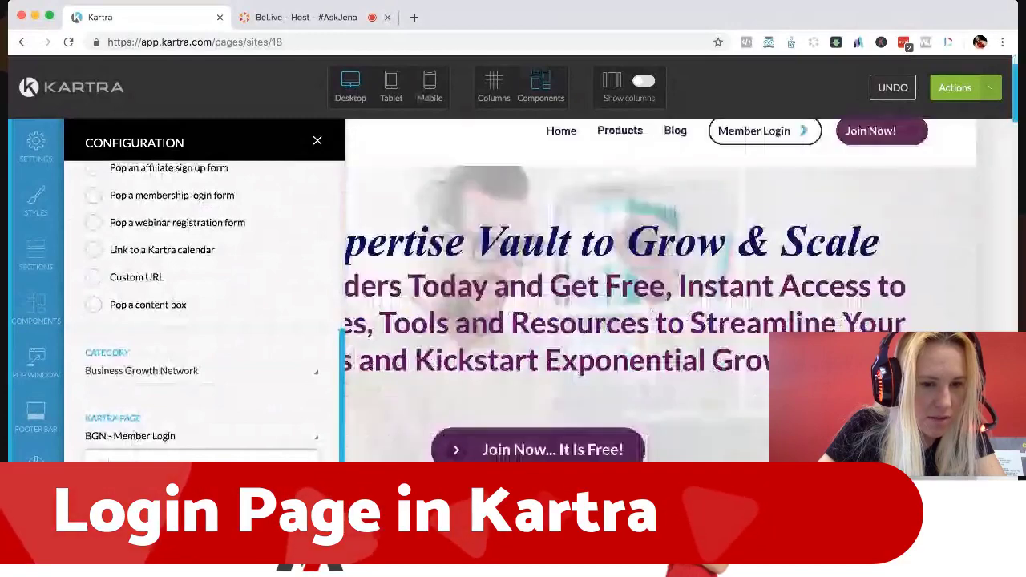
pyautogui.press('Down')
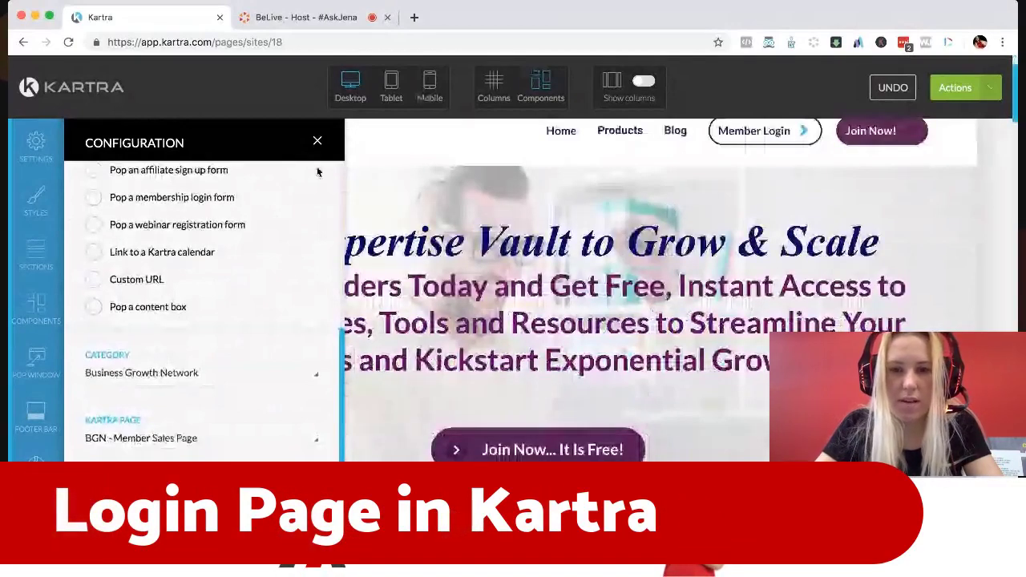
pyautogui.click(317, 141)
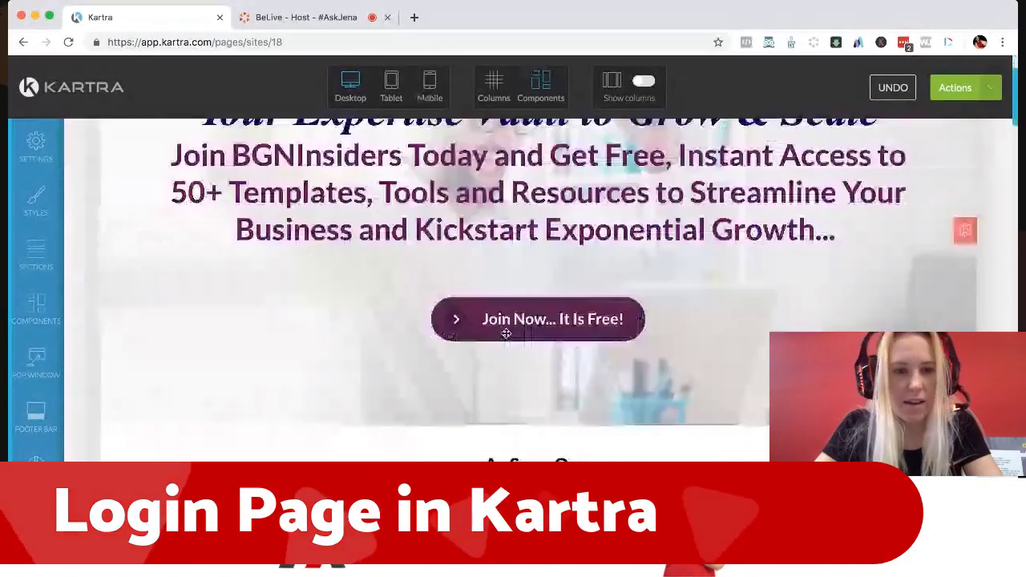
# Link the hero section's "Join Now... It Is Free!" button to a Kartra page in the Business Growth Network category
pyautogui.click(506, 333)
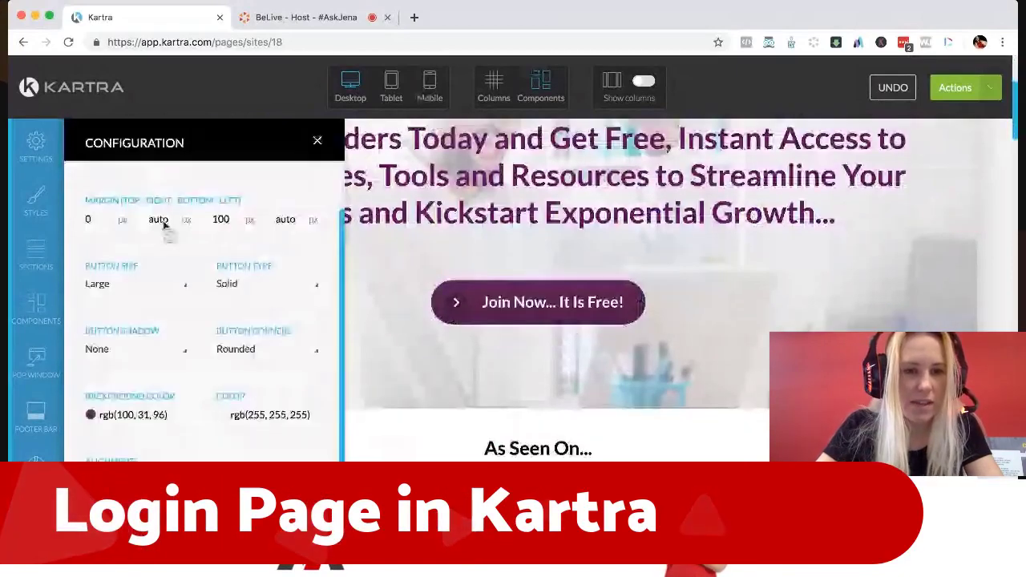
pyautogui.scroll(-5, 133, 449)
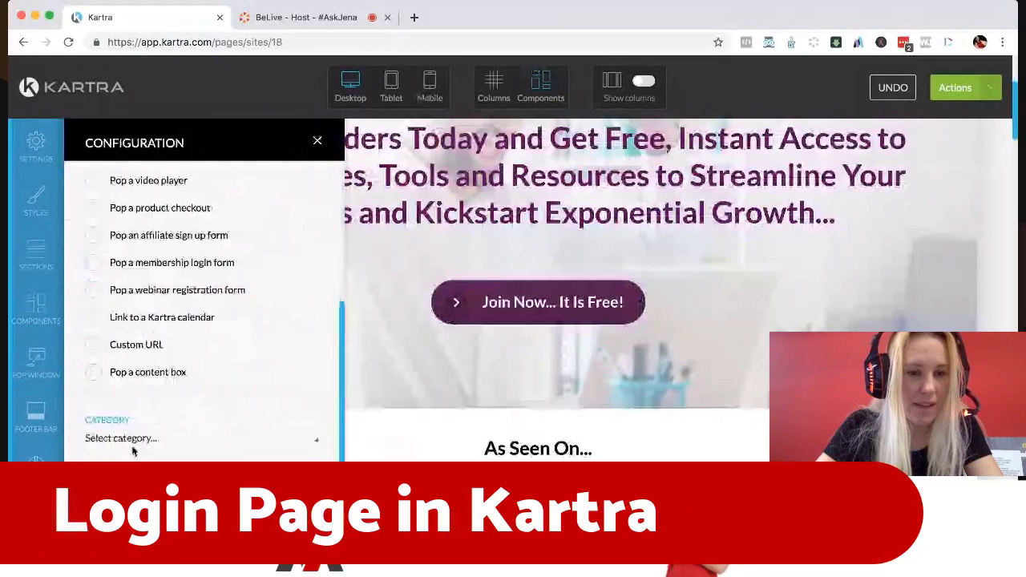
pyautogui.click(133, 446)
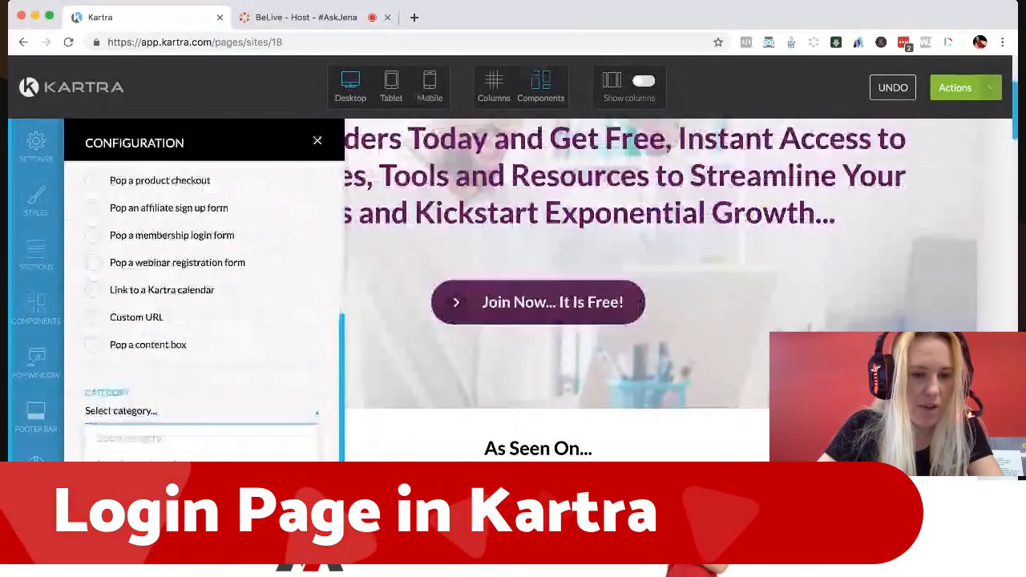
pyautogui.click(138, 456)
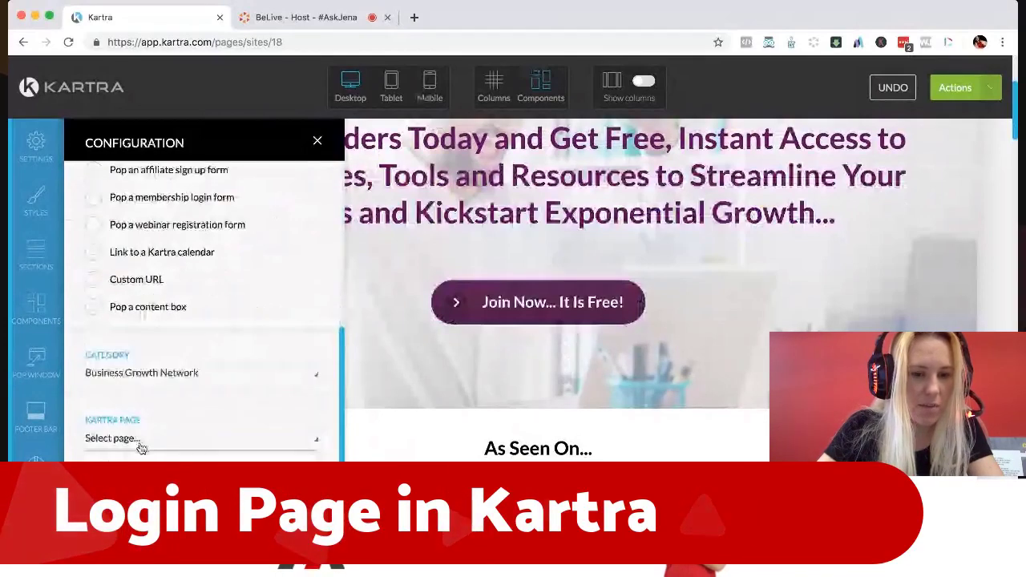
pyautogui.click(140, 441)
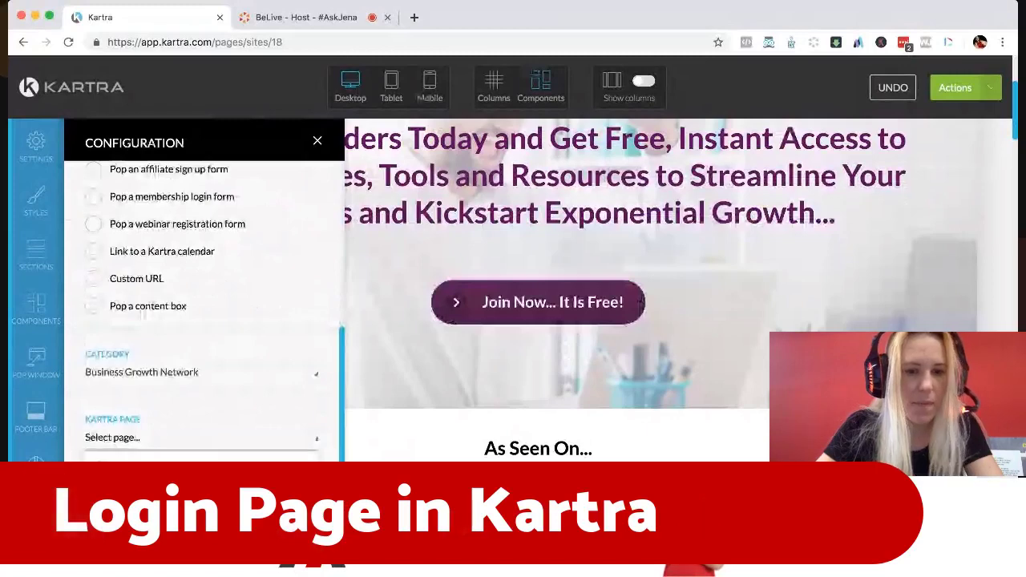
pyautogui.click(141, 473)
pyautogui.click(317, 141)
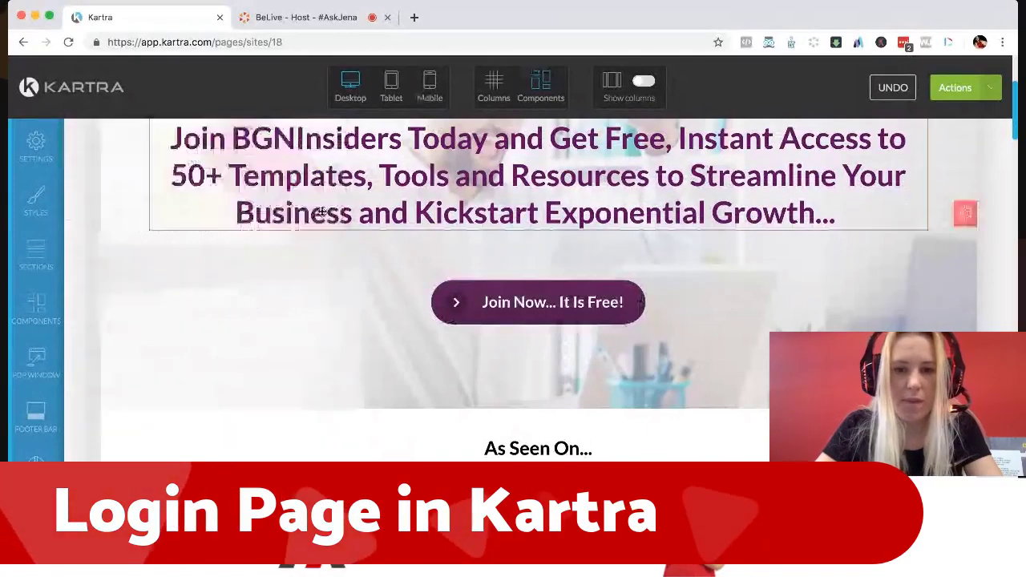
# Link the Our Mission section's Learn More button to the Kartra page "BGN - Member Sales Page" in the Business Growth Network category
pyautogui.scroll(-5, 320, 211)
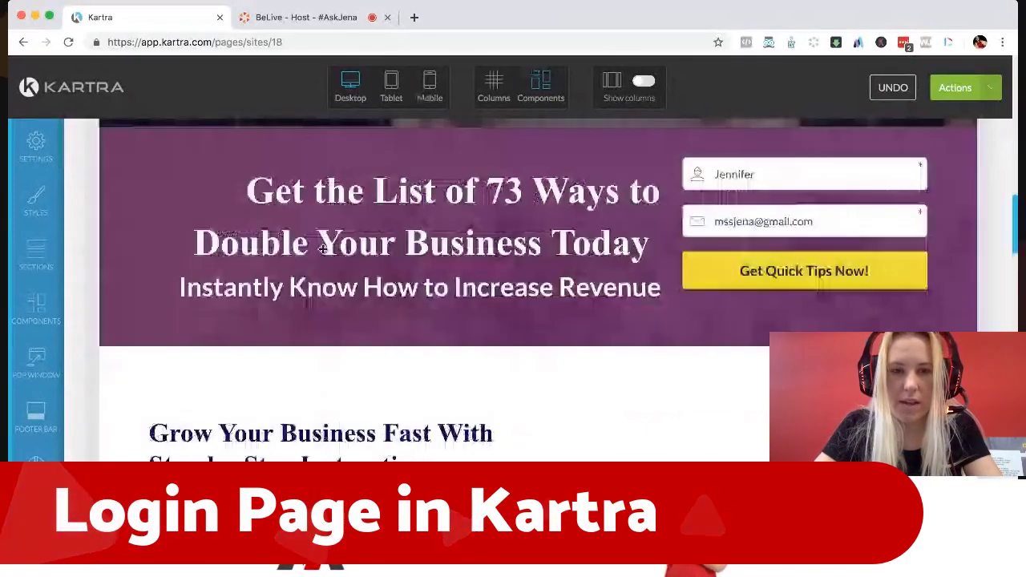
pyautogui.scroll(-5, 323, 248)
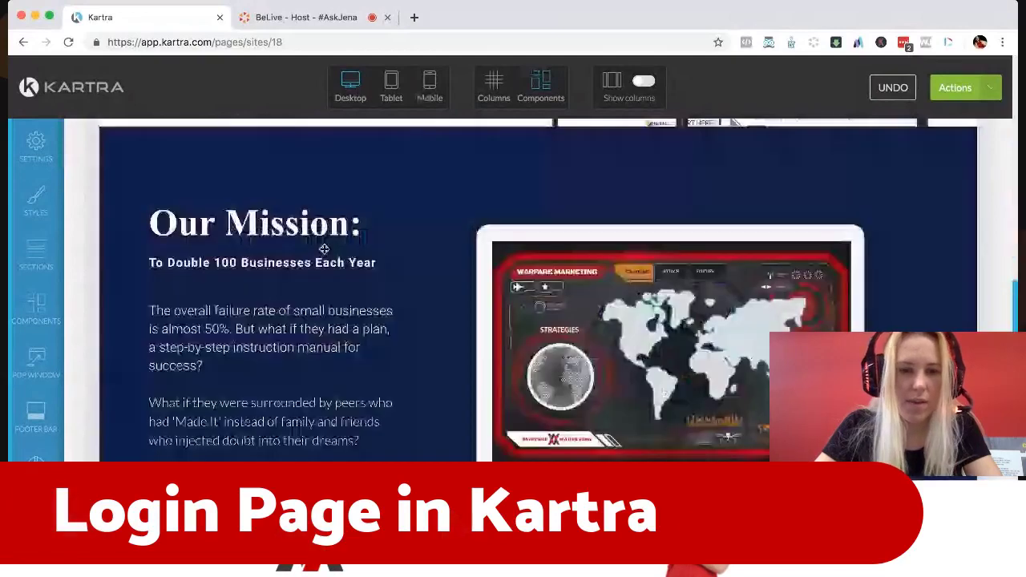
pyautogui.scroll(-2, 323, 248)
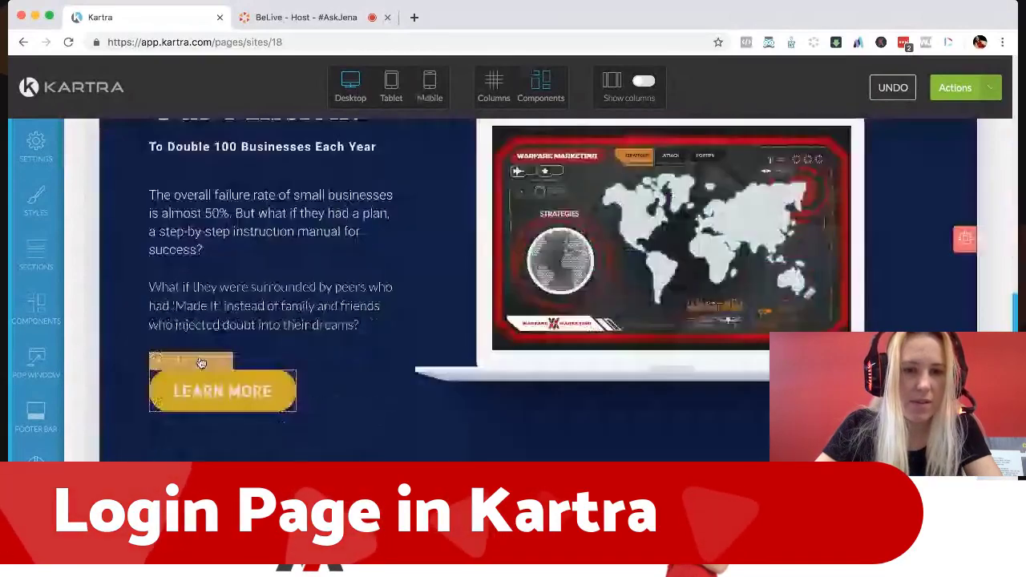
pyautogui.click(201, 363)
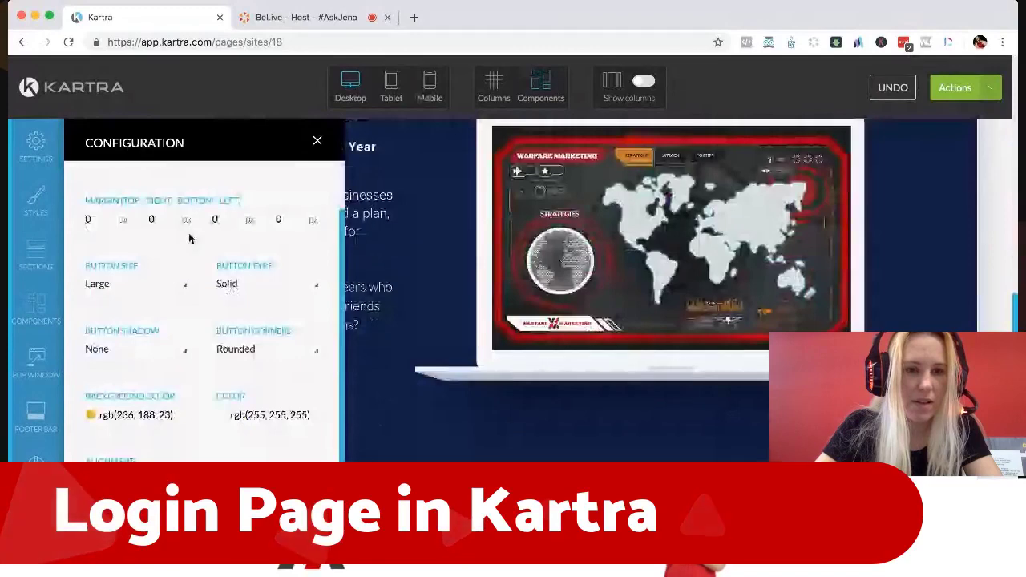
pyautogui.click(256, 191)
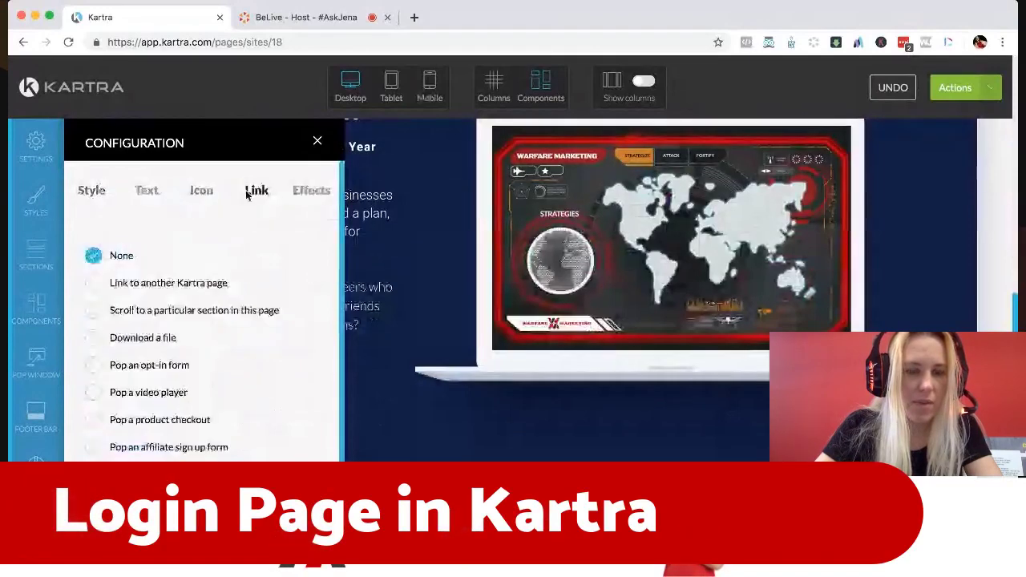
pyautogui.click(161, 283)
pyautogui.scroll(-3, 144, 334)
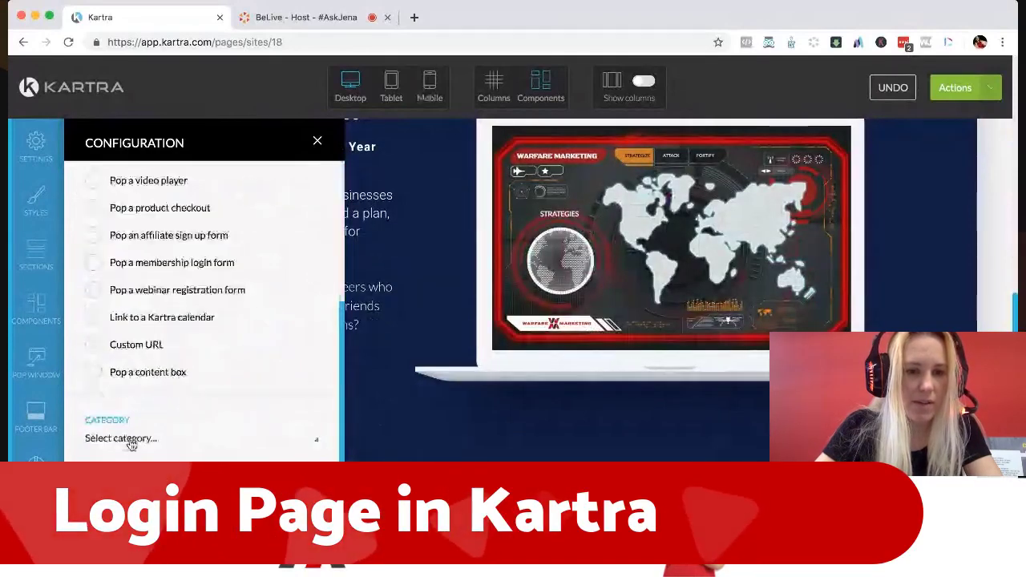
pyautogui.scroll(-1, 124, 445)
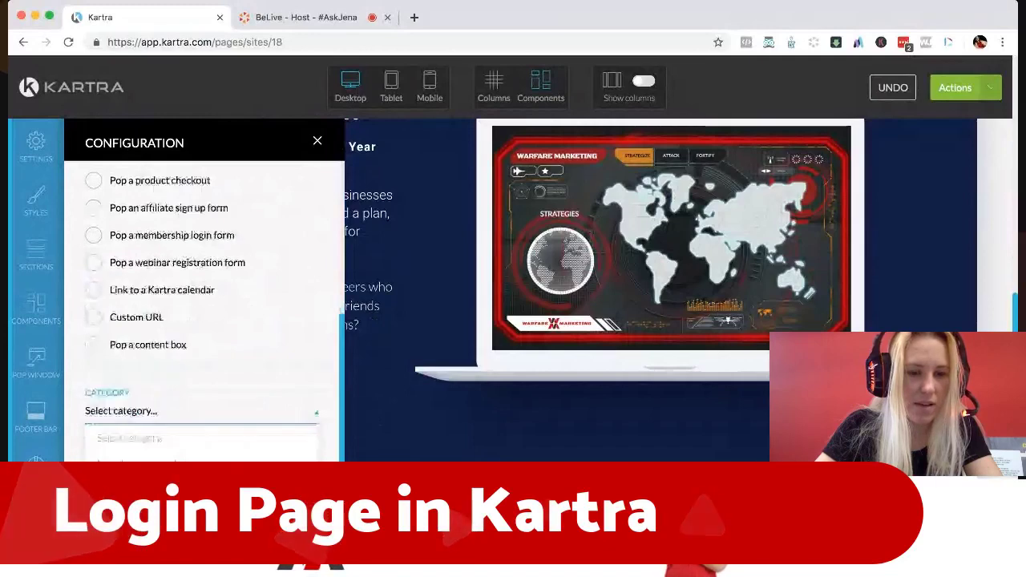
pyautogui.click(144, 410)
pyautogui.scroll(-1, 205, 313)
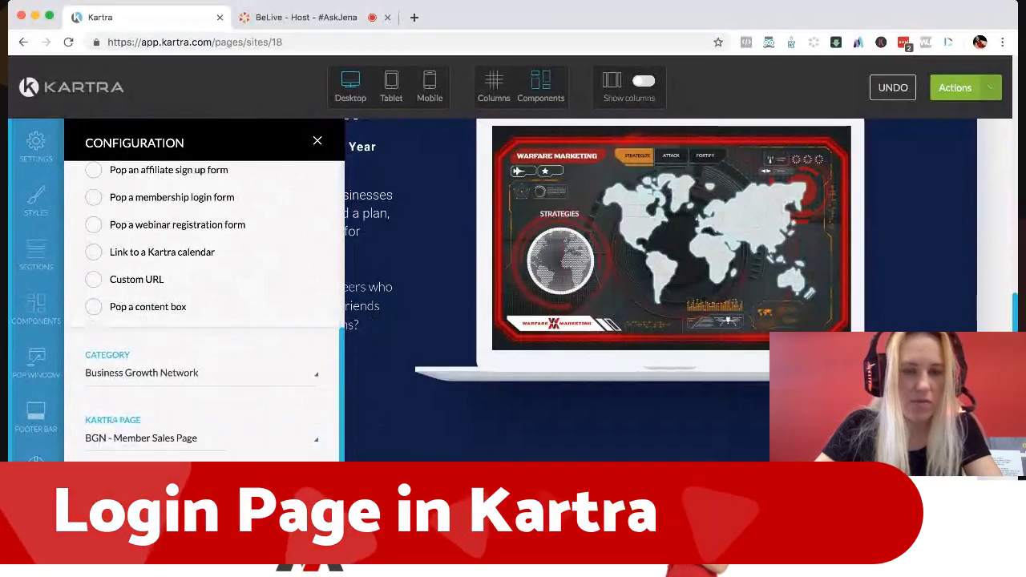
pyautogui.click(317, 141)
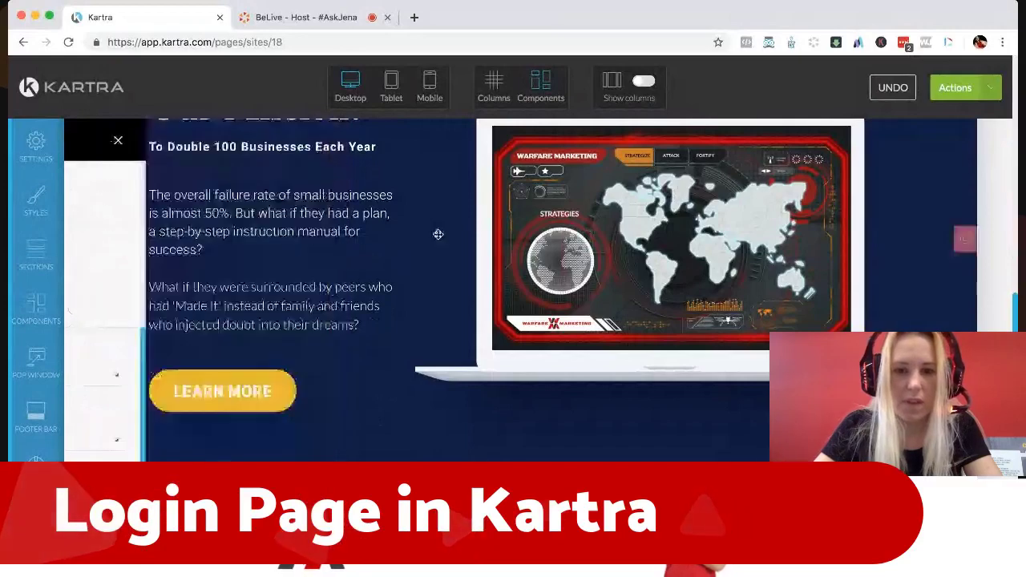
pyautogui.scroll(-5, 483, 282)
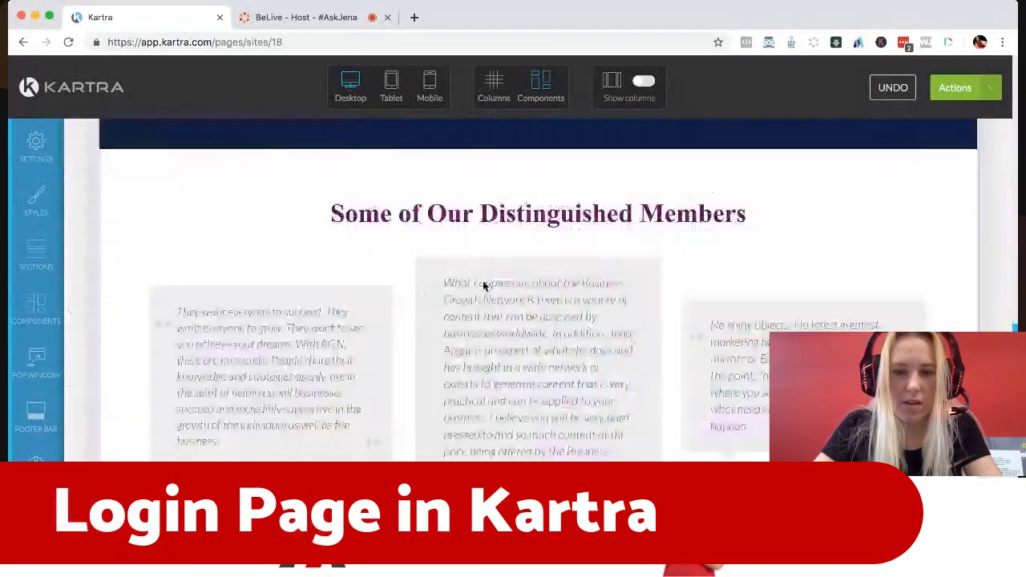
pyautogui.scroll(-10, 483, 284)
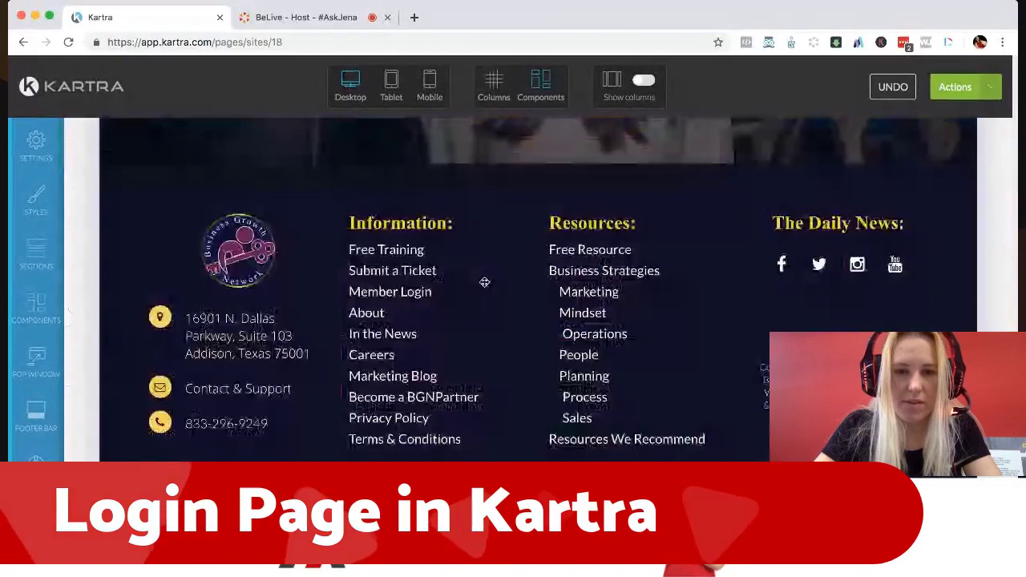
pyautogui.click(438, 230)
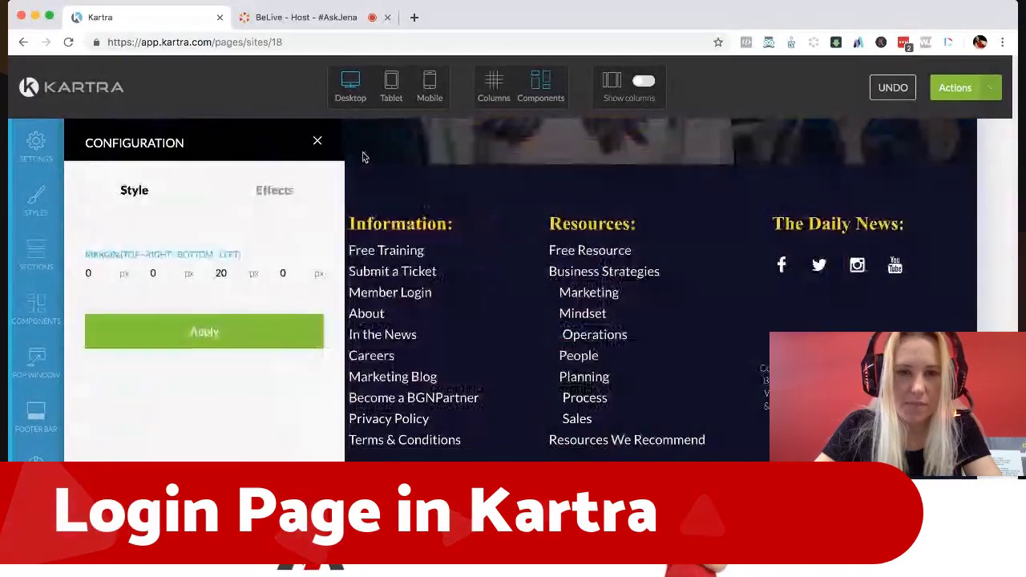
pyautogui.click(315, 140)
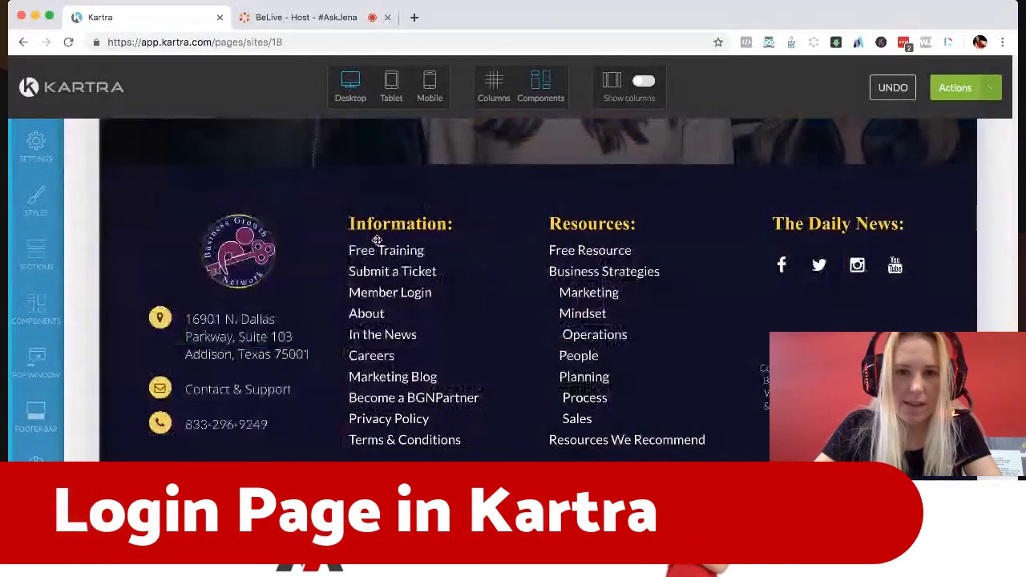
pyautogui.click(377, 240)
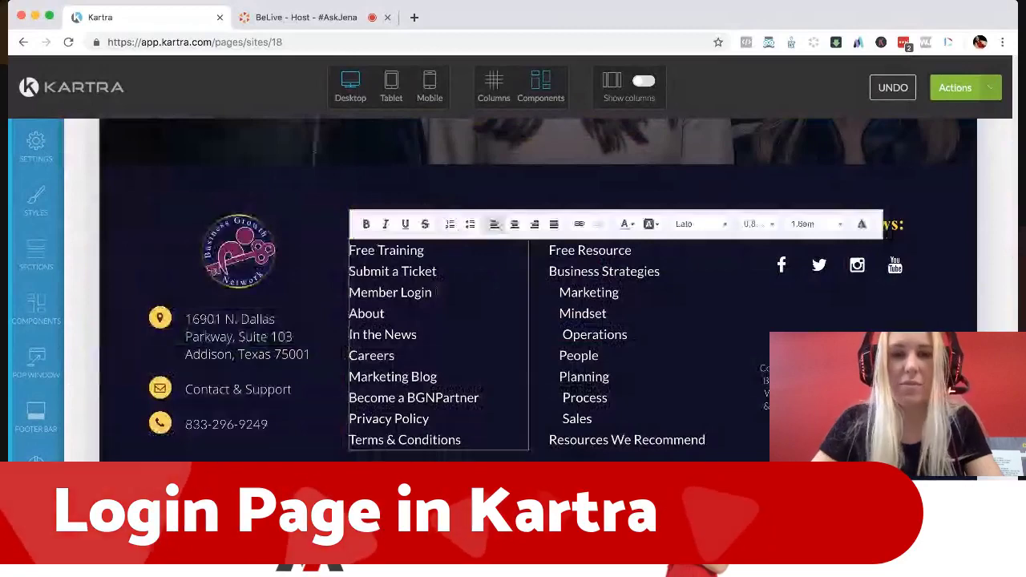
pyautogui.moveTo(350, 293); pyautogui.dragTo(431, 292)
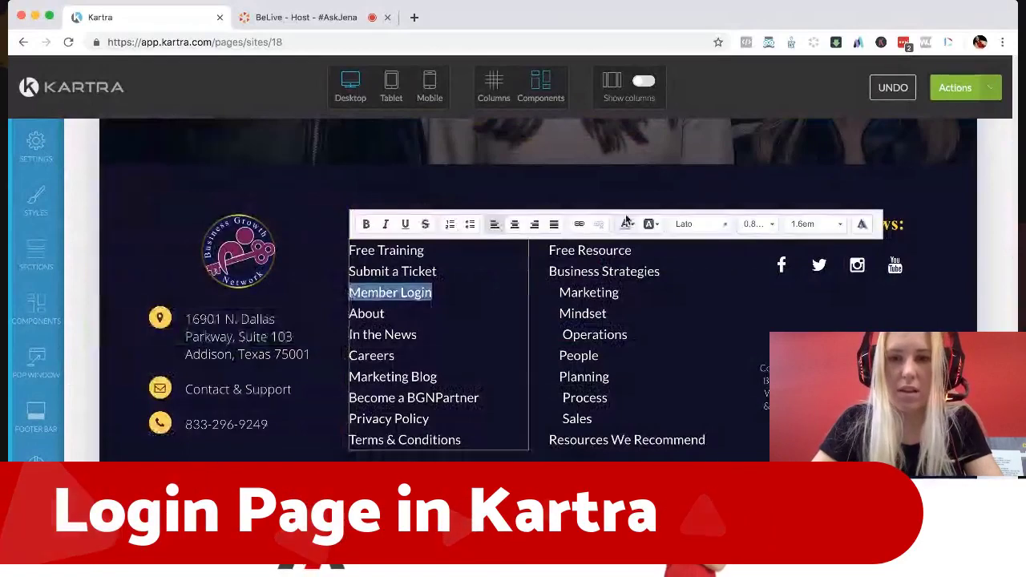
pyautogui.click(579, 225)
pyautogui.write('https://warfare.kartra.com/page/BGNlogin')
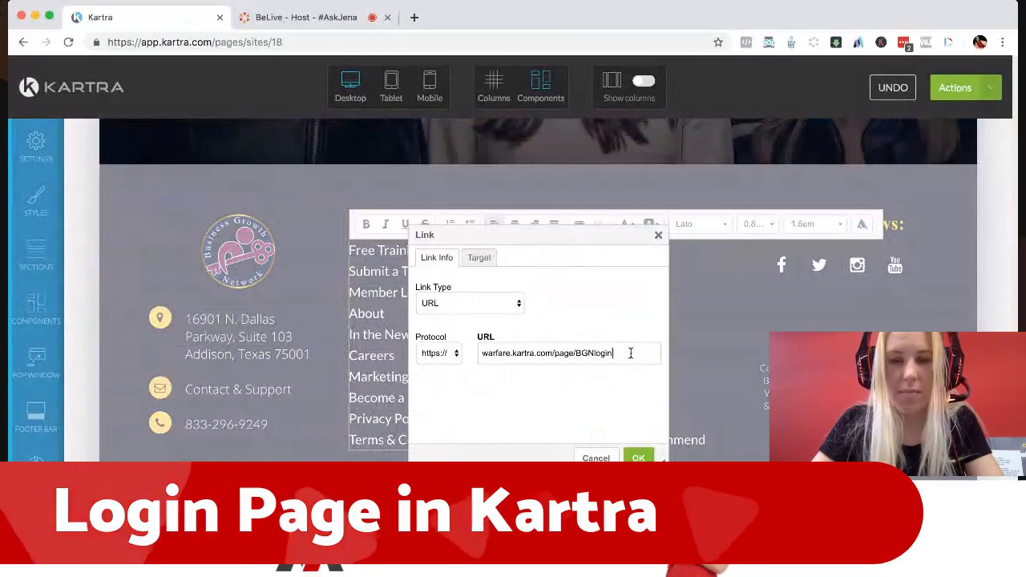
pyautogui.click(637, 457)
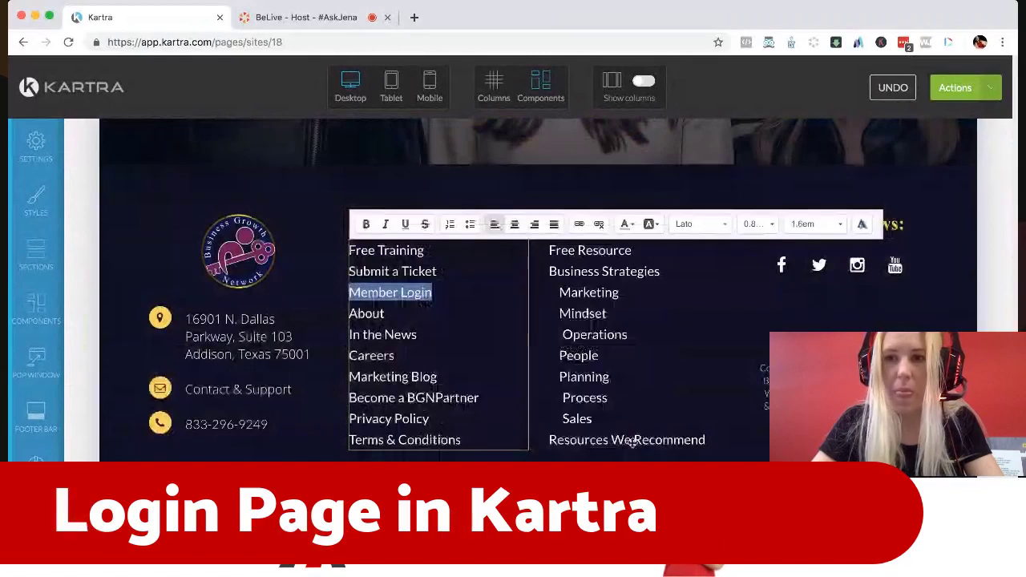
# Publish the edited home page live
pyautogui.click(954, 88)
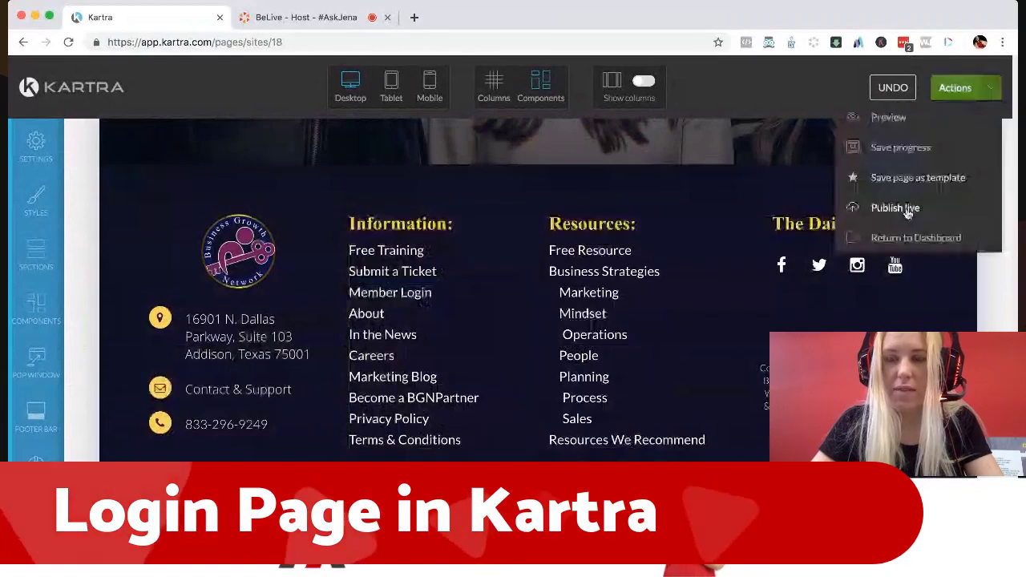
pyautogui.click(908, 208)
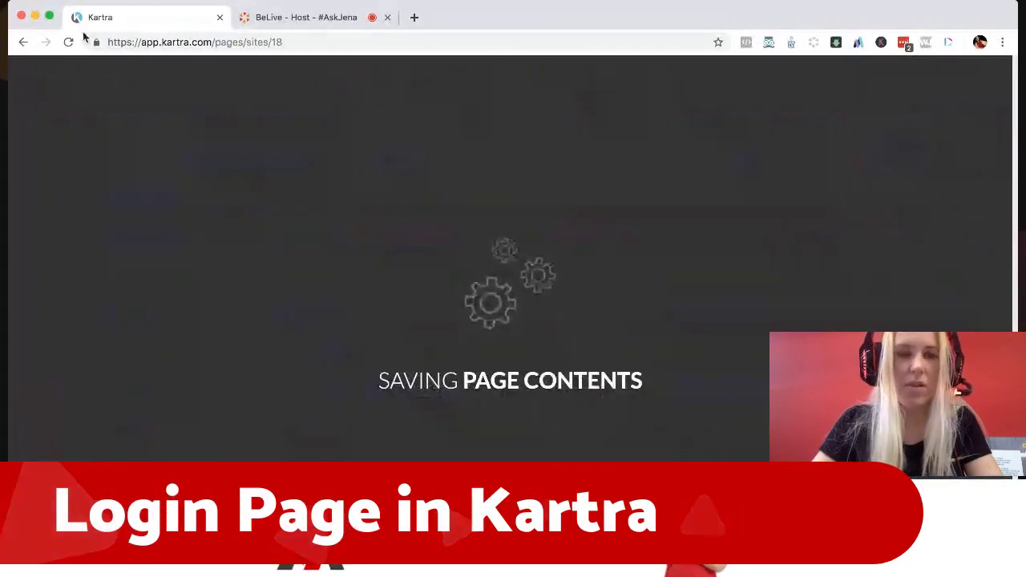
pyautogui.click(291, 18)
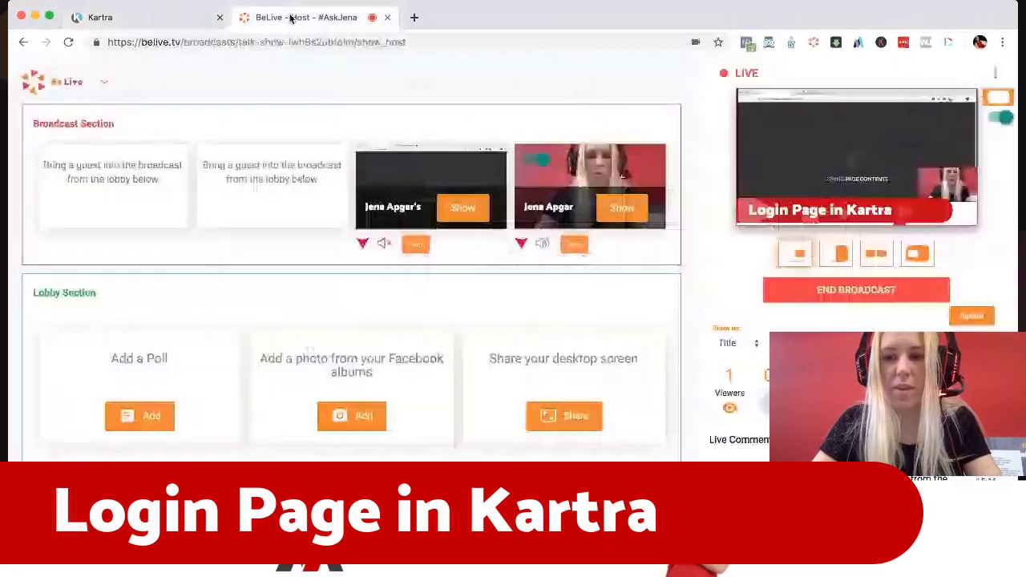
pyautogui.click(858, 298)
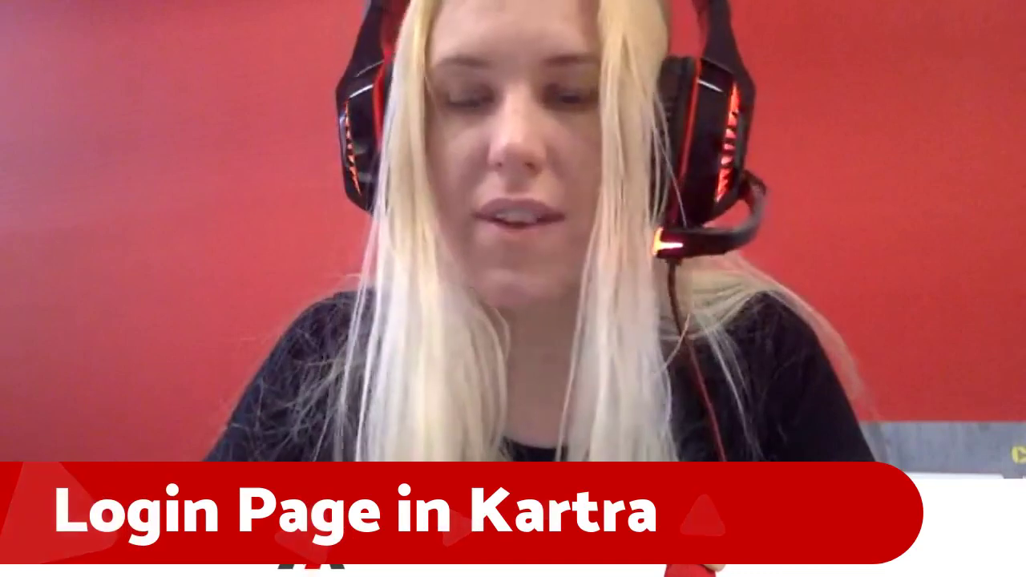